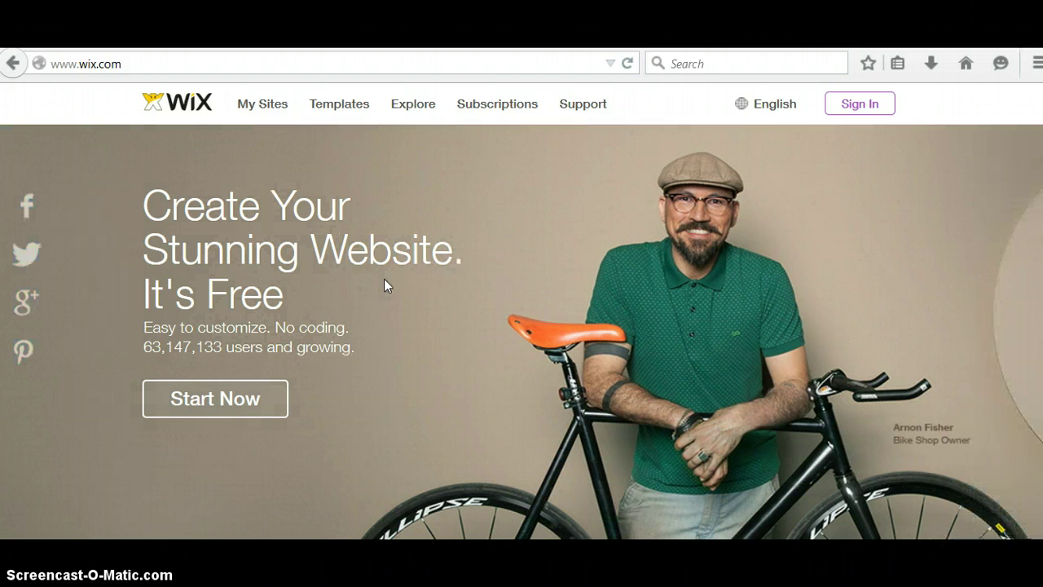
Start from the Wix home page and look over the topic categories in the Wix Help Center.
{"action": "left_click", "coordinate": [242, 411]}
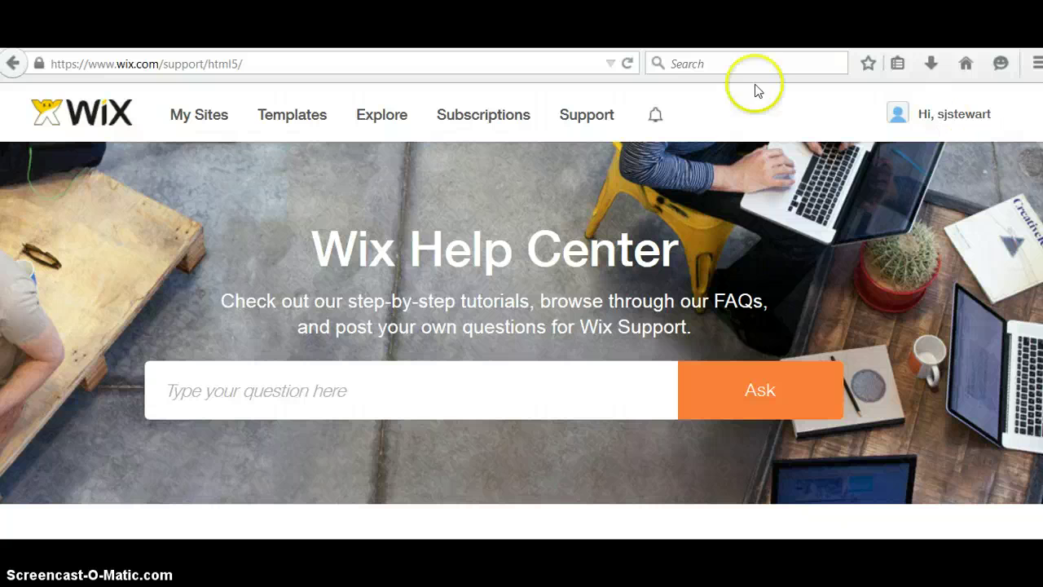
{"action": "scroll", "coordinate": [522, 358], "scroll_direction": "down", "scroll_amount": 5}
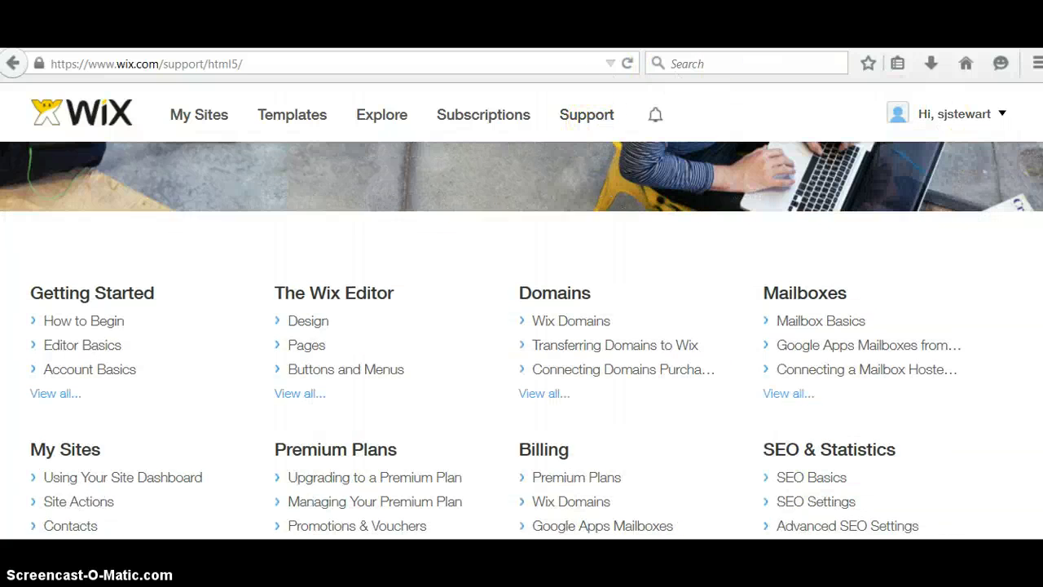
{"action": "scroll", "coordinate": [521, 358], "scroll_direction": "down", "scroll_amount": 3}
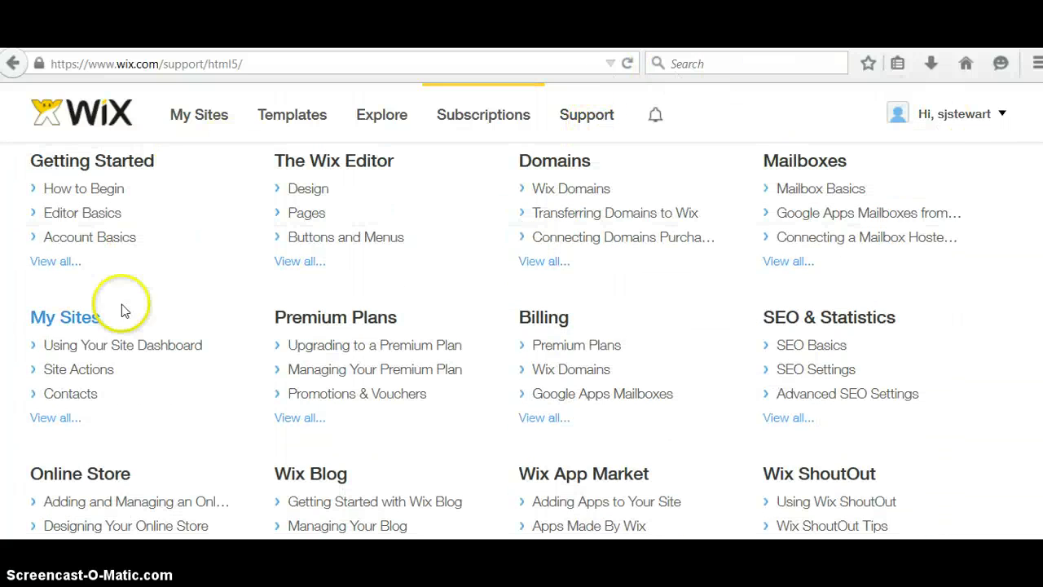
Open the Getting Started section of the Help Center and read through its overview and category list.
{"action": "left_click", "coordinate": [337, 187]}
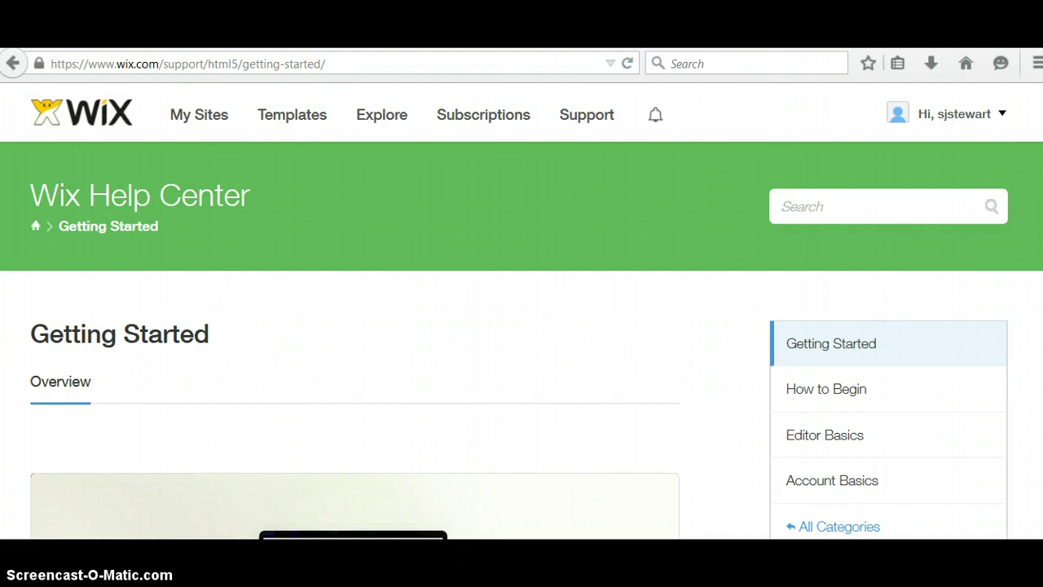
{"action": "scroll", "coordinate": [522, 342], "scroll_direction": "down", "scroll_amount": 8}
{"action": "scroll", "coordinate": [521, 343], "scroll_direction": "up", "scroll_amount": 4}
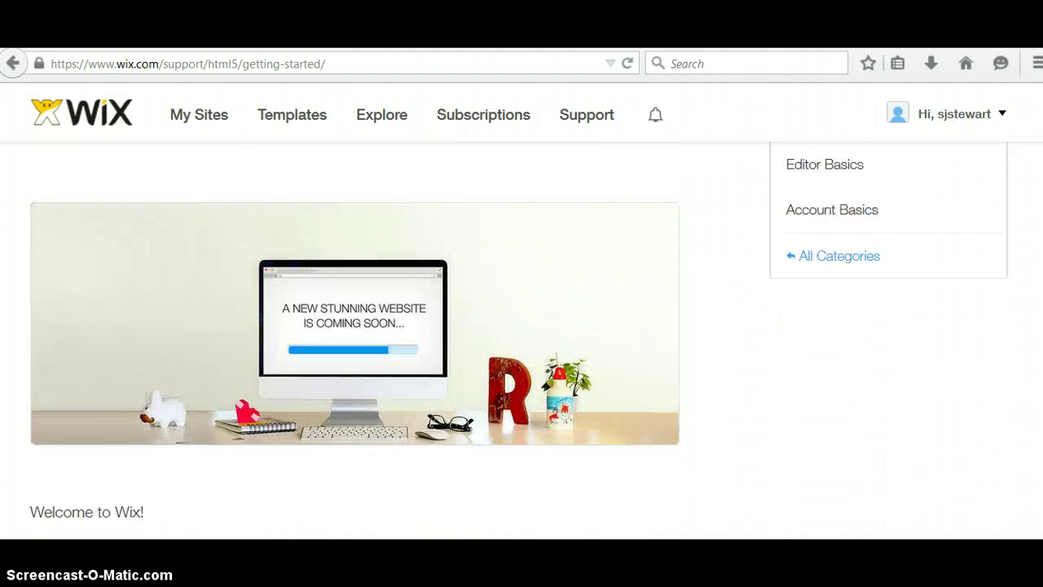
{"action": "scroll", "coordinate": [813, 214], "scroll_direction": "up", "scroll_amount": 3}
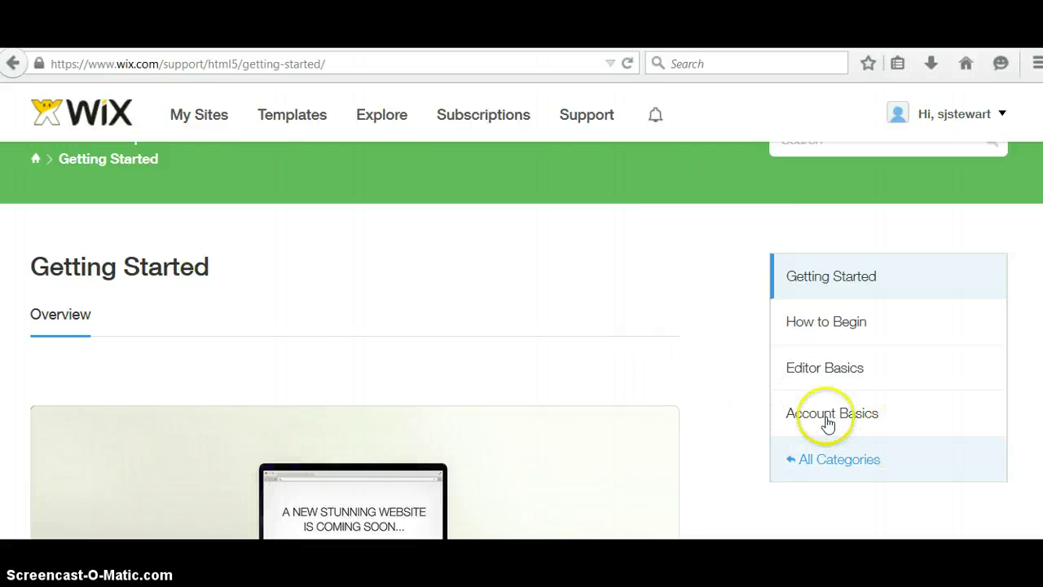
{"action": "left_click", "coordinate": [831, 461]}
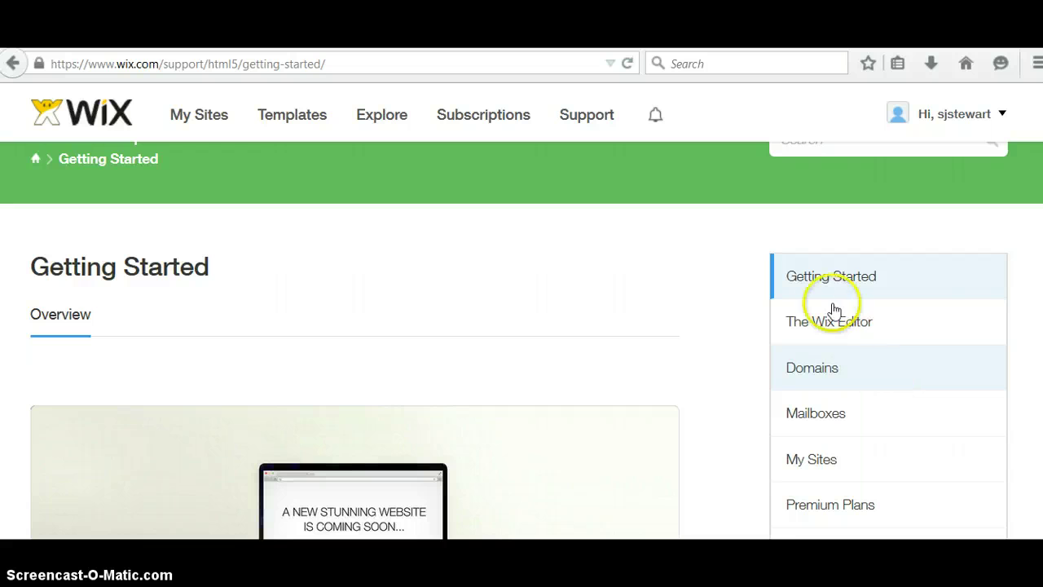
{"action": "left_click", "coordinate": [819, 278]}
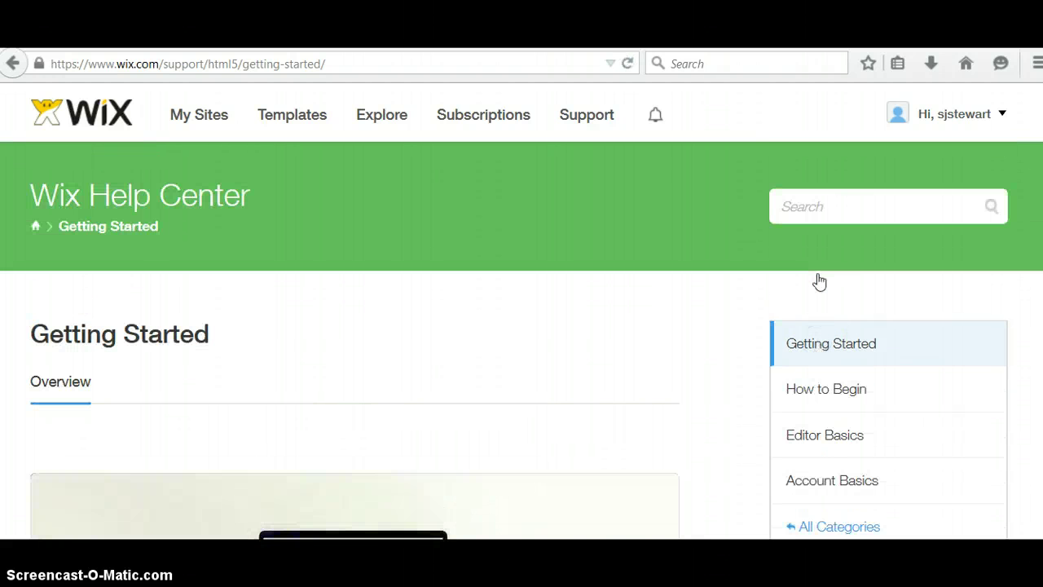
{"action": "scroll", "coordinate": [521, 339], "scroll_direction": "down", "scroll_amount": 10}
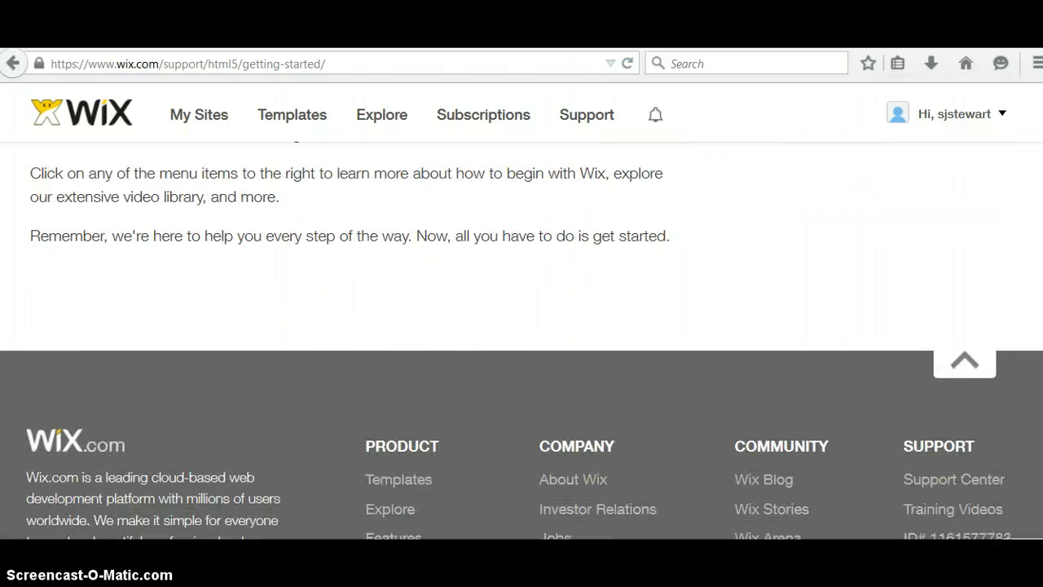
{"action": "scroll", "coordinate": [1039, 176], "scroll_direction": "up", "scroll_amount": 10}
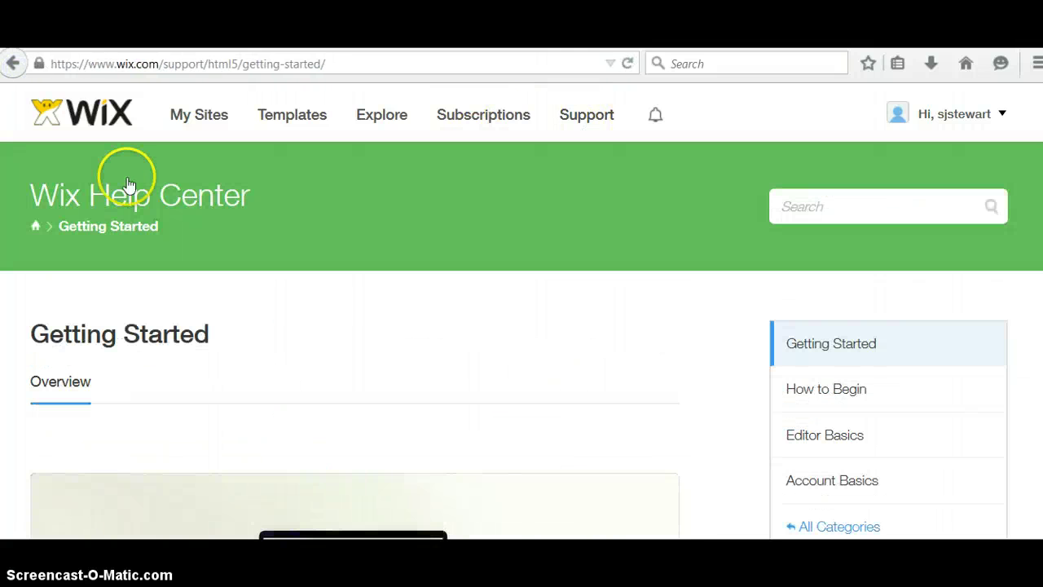
Return to the Help Center categories and open the How to Begin topic to view its how-to questions.
{"action": "left_click", "coordinate": [13, 63]}
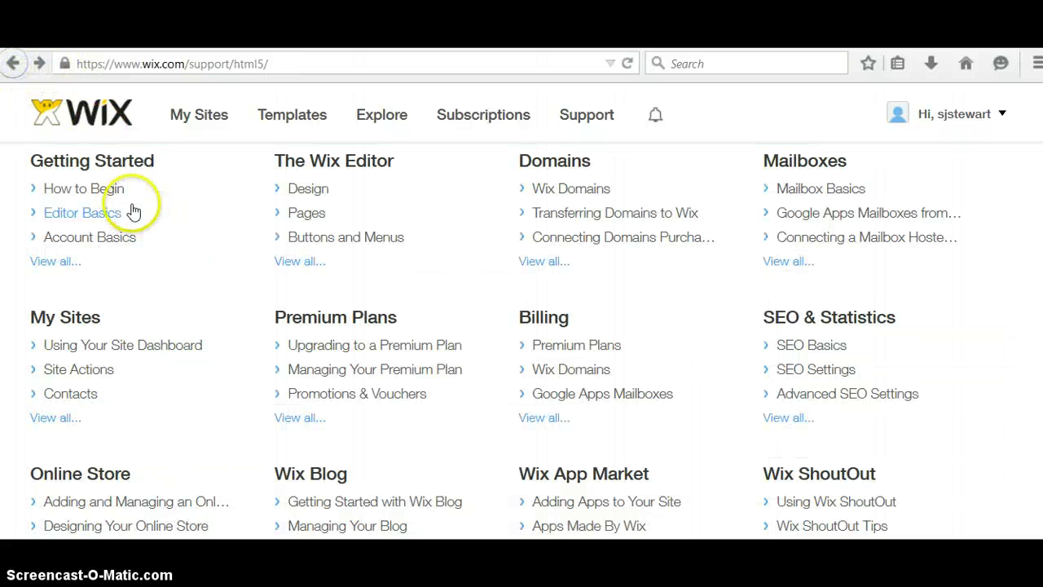
{"action": "left_click", "coordinate": [110, 192]}
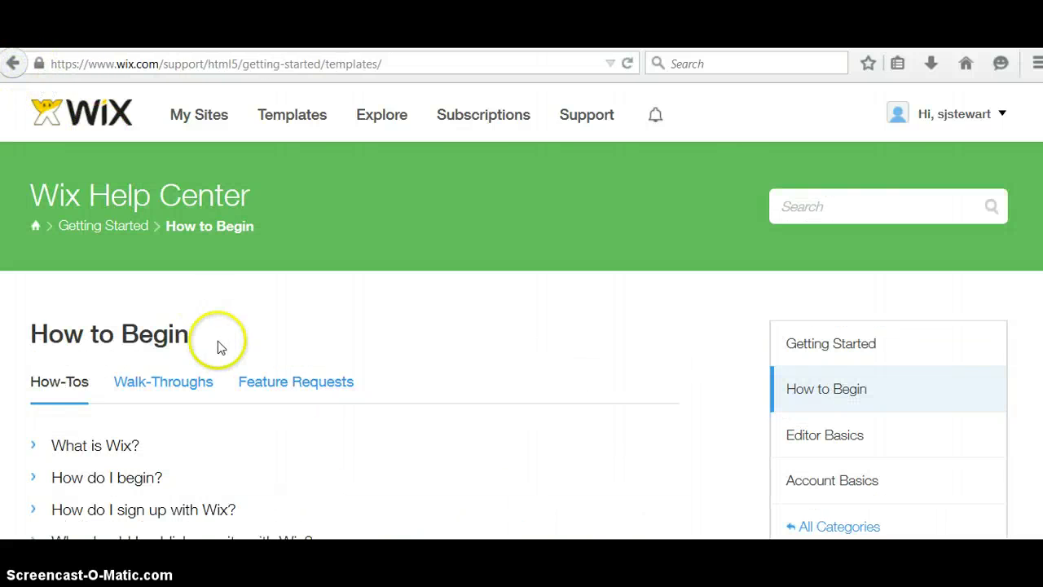
{"action": "scroll", "coordinate": [521, 339], "scroll_direction": "down", "scroll_amount": 5}
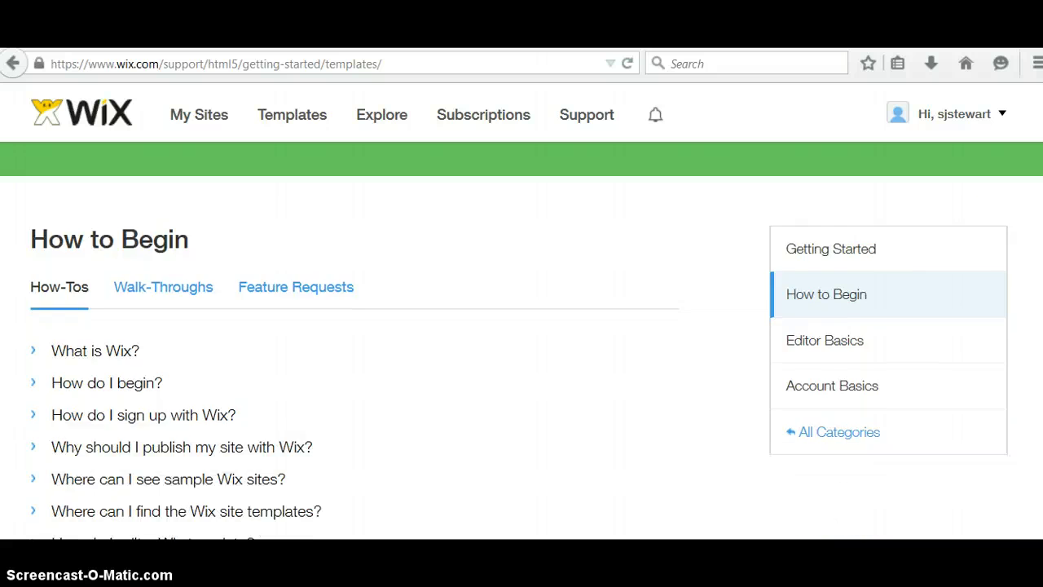
{"action": "scroll", "coordinate": [521, 340], "scroll_direction": "up", "scroll_amount": 5}
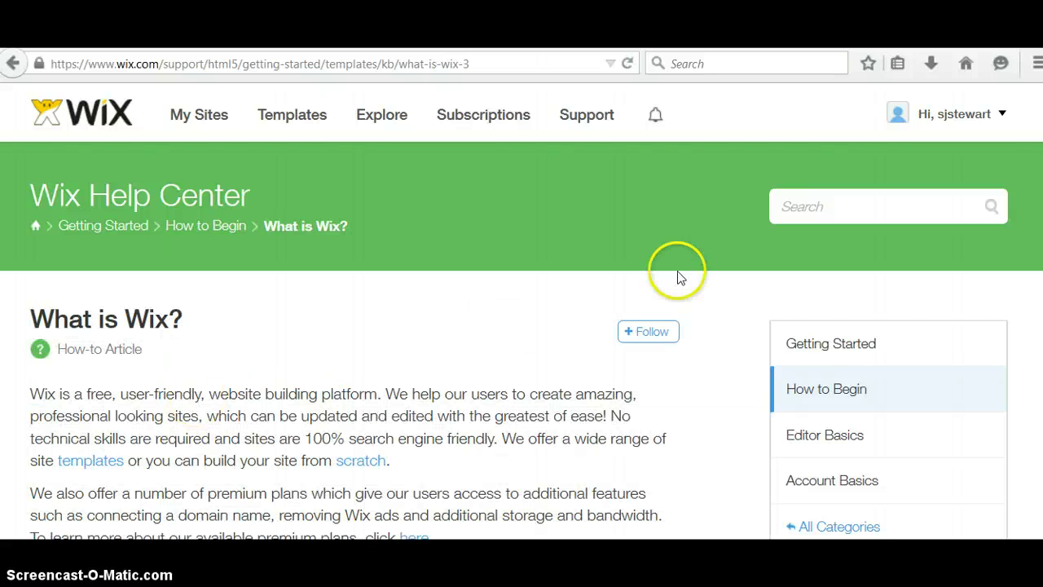
Read the "What is Wix?" how-to article and return to the previous page.
{"action": "scroll", "coordinate": [521, 340], "scroll_direction": "down", "scroll_amount": 4}
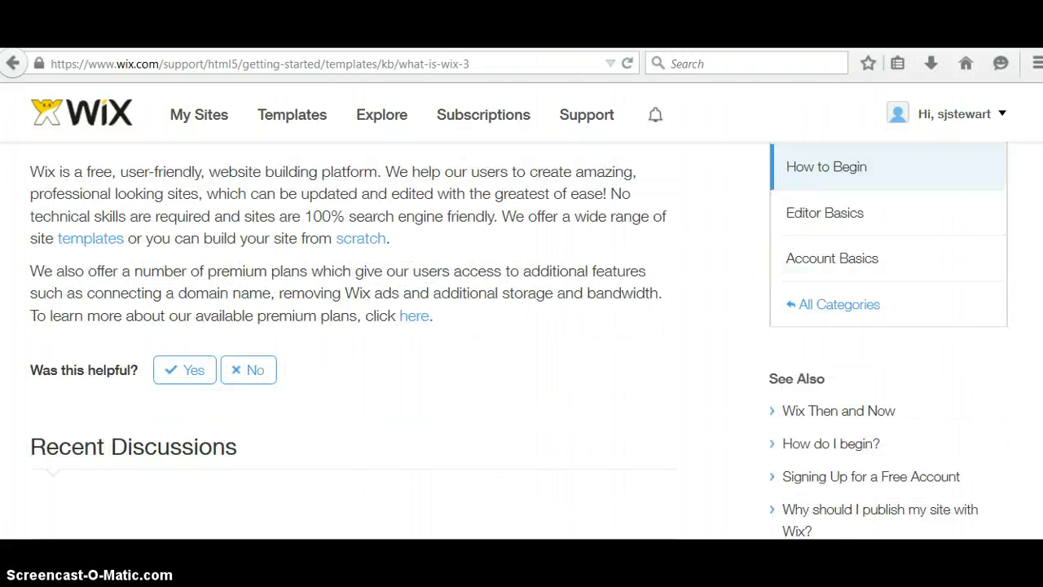
{"action": "scroll", "coordinate": [522, 340], "scroll_direction": "up", "scroll_amount": 2}
{"action": "scroll", "coordinate": [521, 340], "scroll_direction": "up", "scroll_amount": 3}
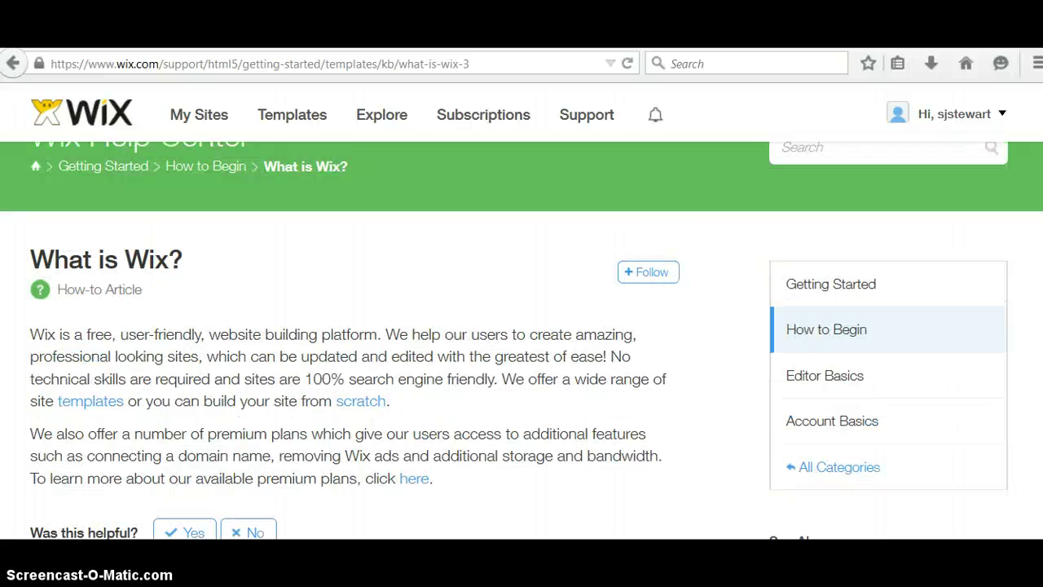
{"action": "left_click", "coordinate": [14, 64]}
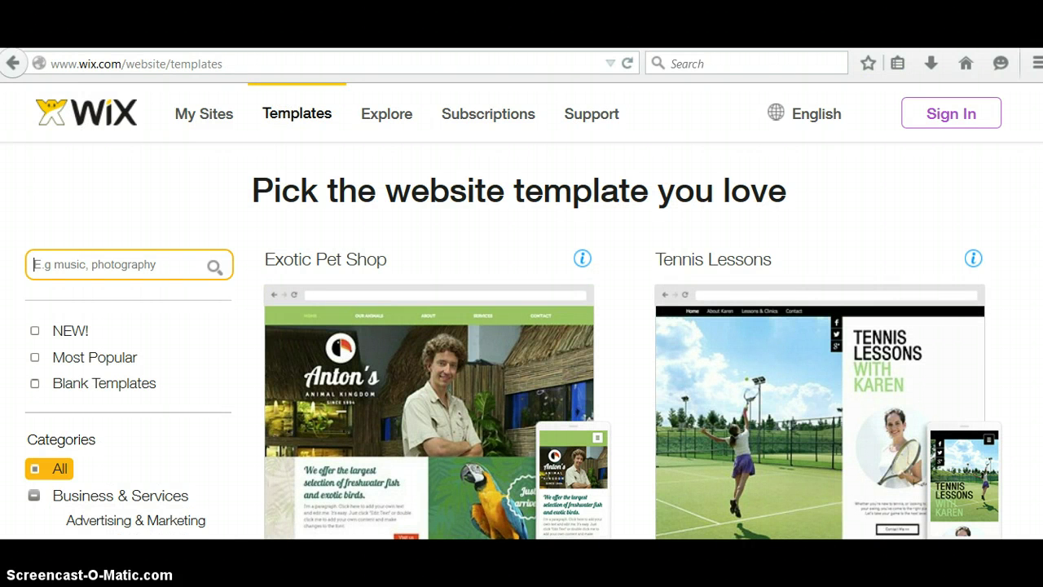
Filter the website templates to Blank Templates and look through the available layouts.
{"action": "scroll", "coordinate": [234, 275], "scroll_direction": "down", "scroll_amount": 2}
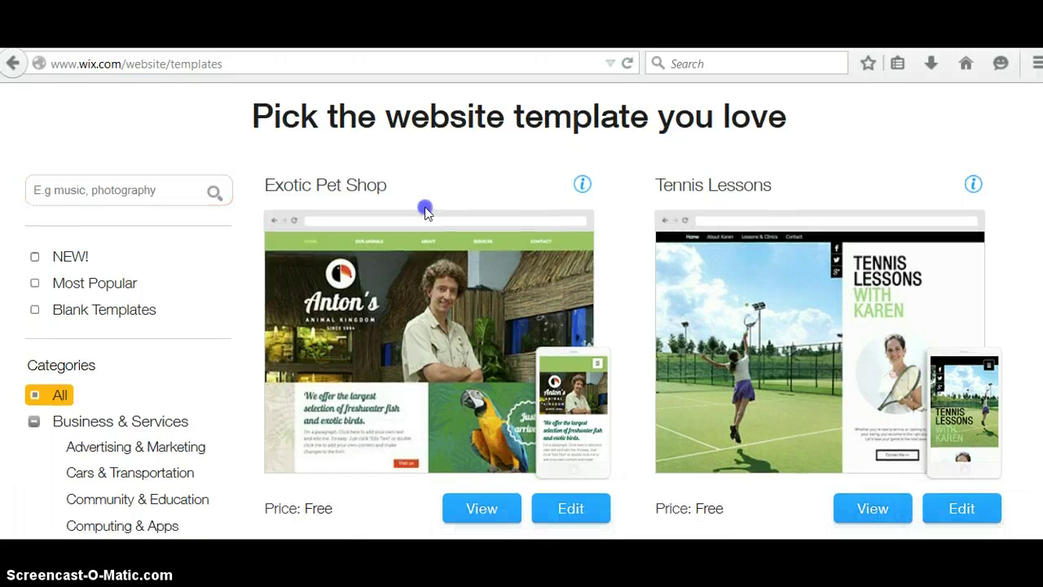
{"action": "left_click", "coordinate": [99, 320]}
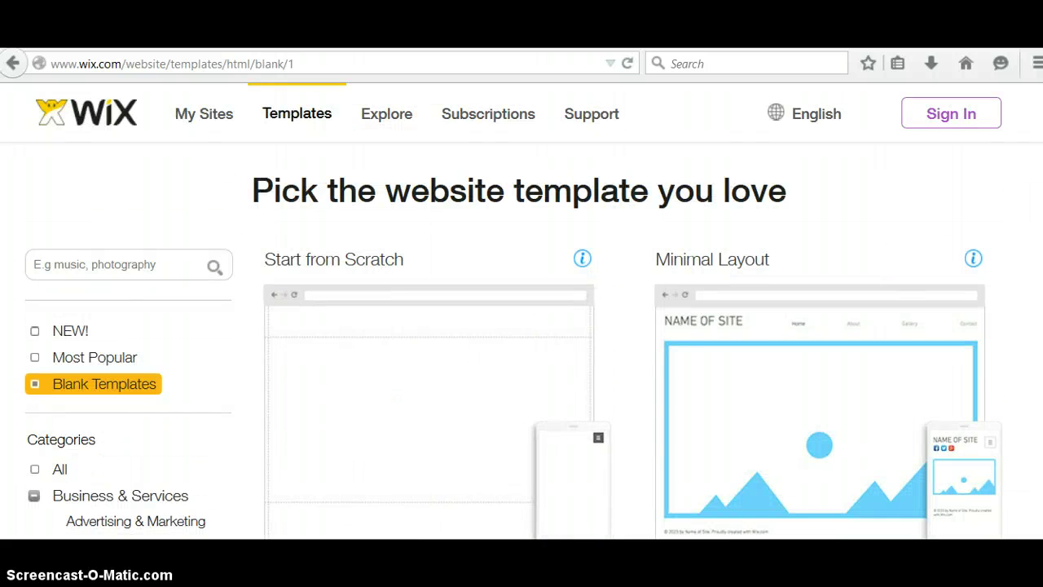
{"action": "scroll", "coordinate": [1026, 186], "scroll_direction": "down", "scroll_amount": 4}
{"action": "scroll", "coordinate": [521, 310], "scroll_direction": "down", "scroll_amount": 10}
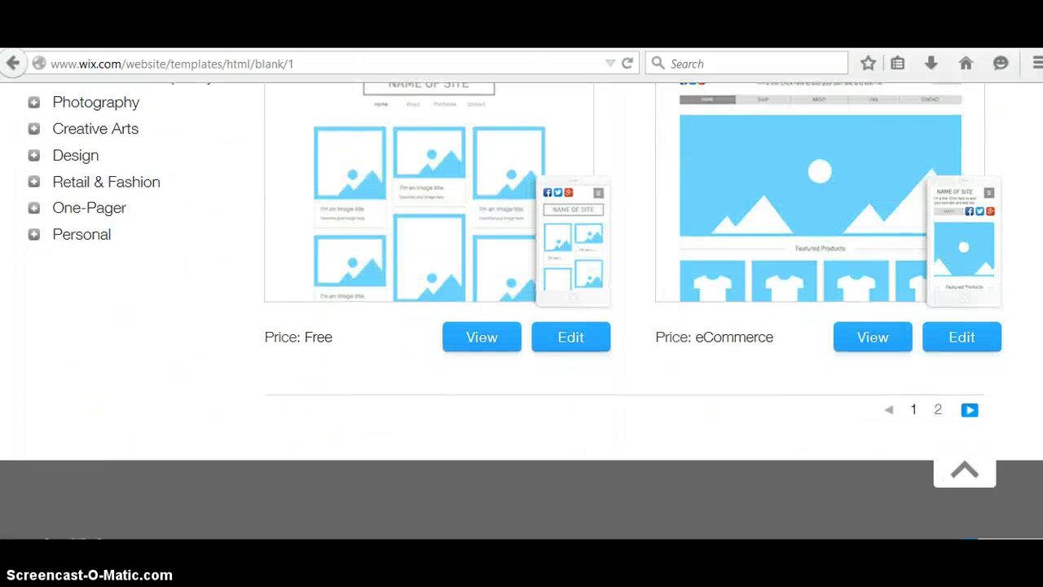
{"action": "left_click_drag", "start_coordinate": [1040, 394], "coordinate": [1021, 142]}
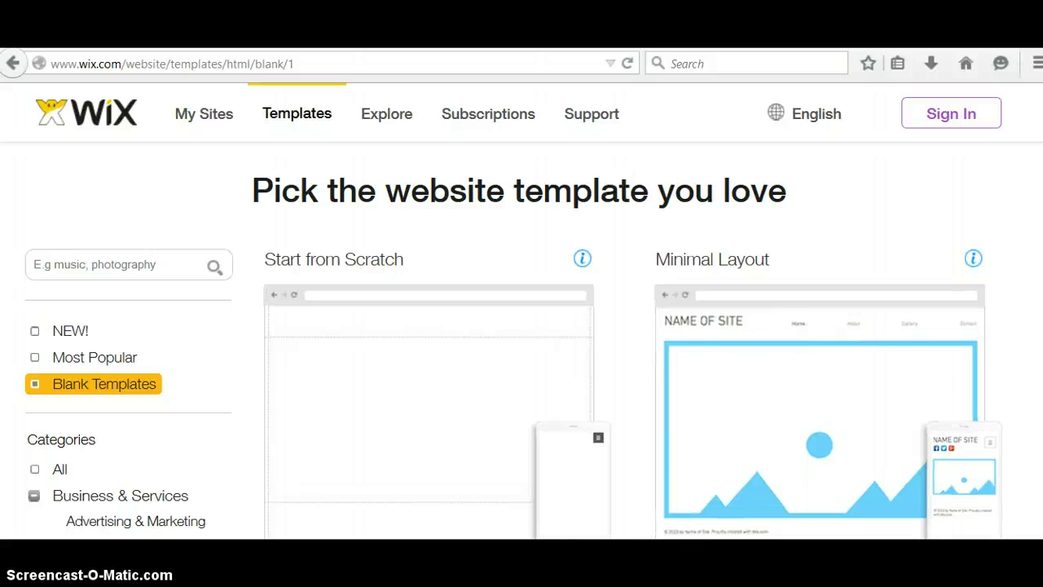
{"action": "scroll", "coordinate": [834, 326], "scroll_direction": "down", "scroll_amount": 3}
{"action": "scroll", "coordinate": [521, 310], "scroll_direction": "down", "scroll_amount": 1}
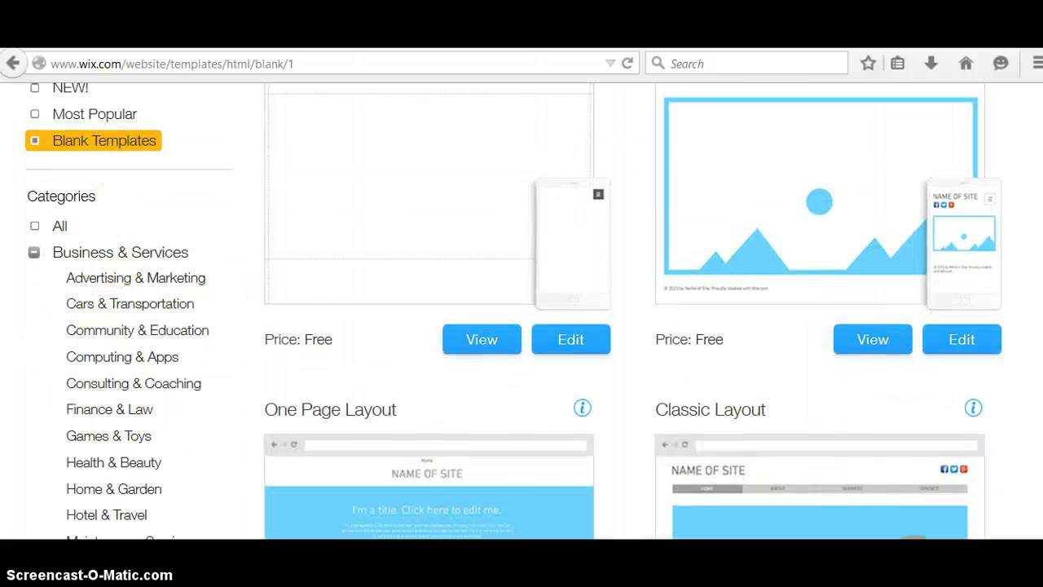
{"action": "scroll", "coordinate": [698, 236], "scroll_direction": "up", "scroll_amount": 1}
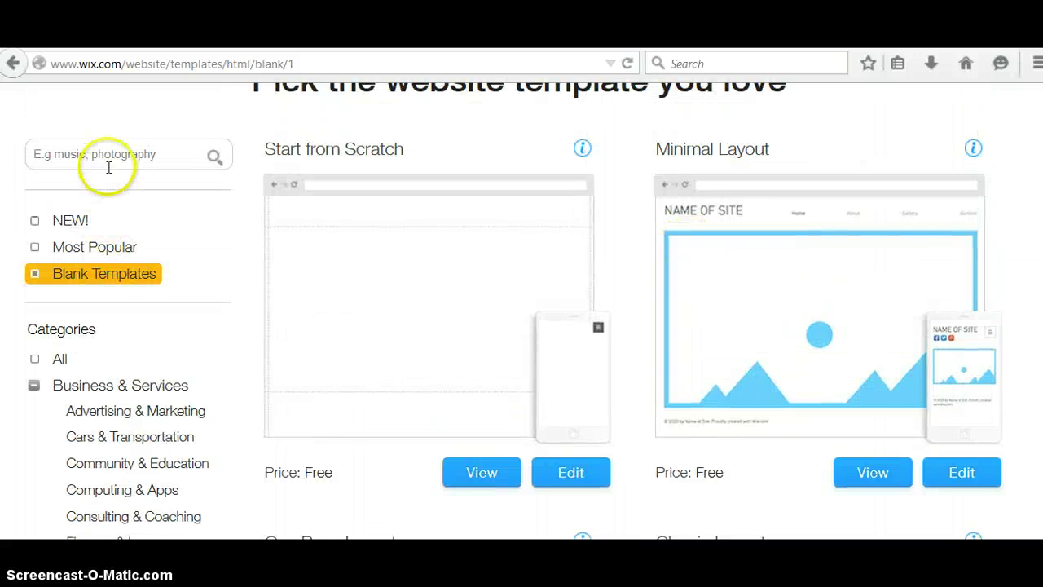
Search the website templates for "portfolio" and browse the results on pages 1 and 3.
{"action": "left_click", "coordinate": [110, 156]}
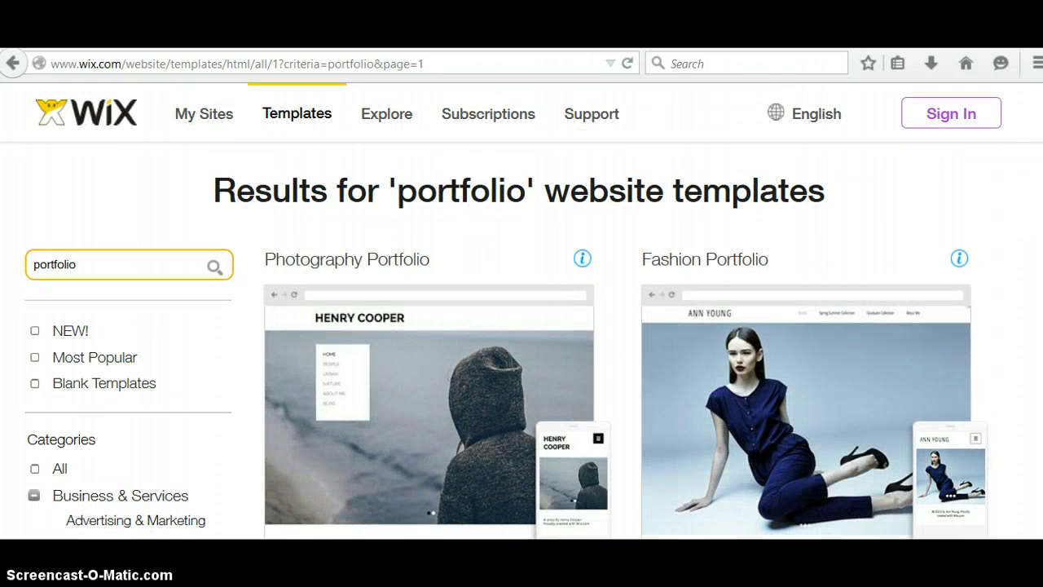
{"action": "scroll", "coordinate": [521, 310], "scroll_direction": "down", "scroll_amount": 6}
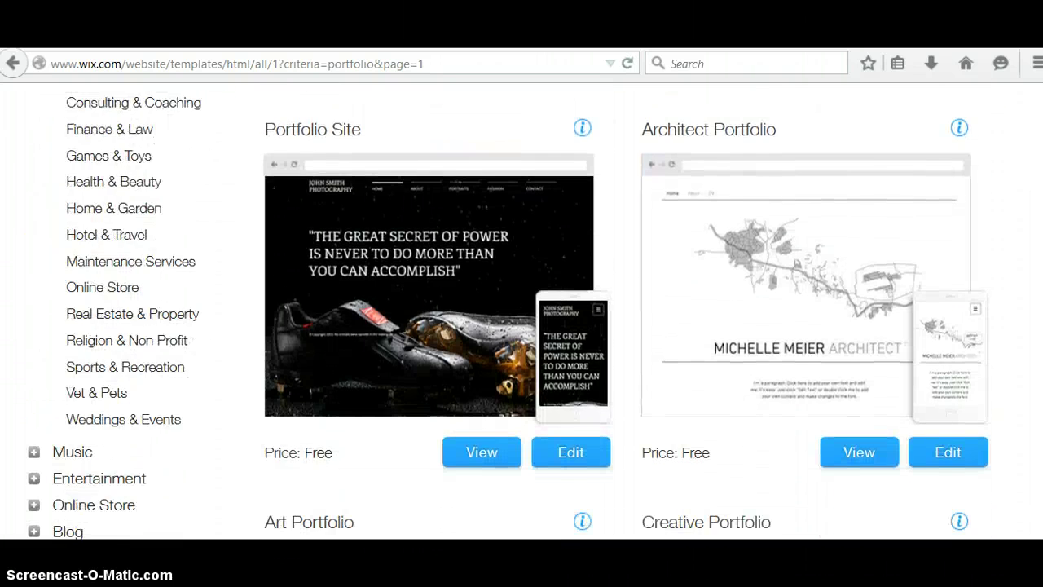
{"action": "scroll", "coordinate": [521, 309], "scroll_direction": "down", "scroll_amount": 7}
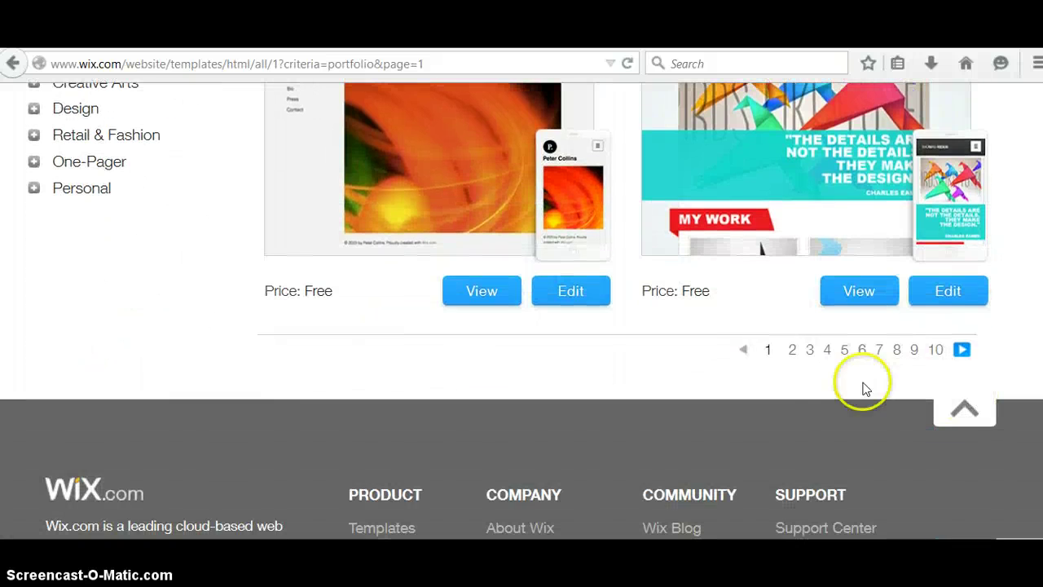
{"action": "left_click", "coordinate": [812, 352]}
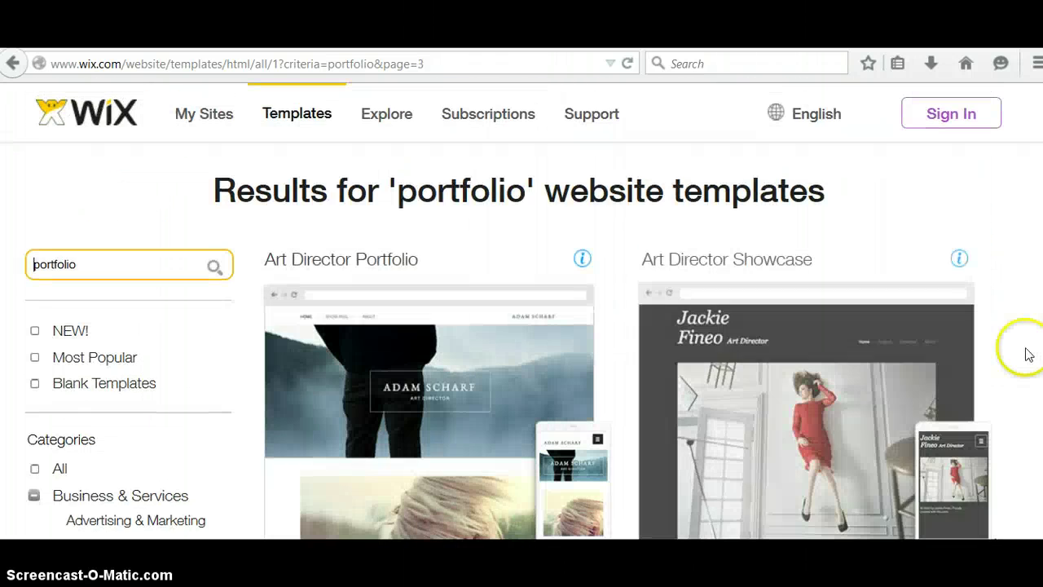
{"action": "scroll", "coordinate": [521, 309], "scroll_direction": "down", "scroll_amount": 8}
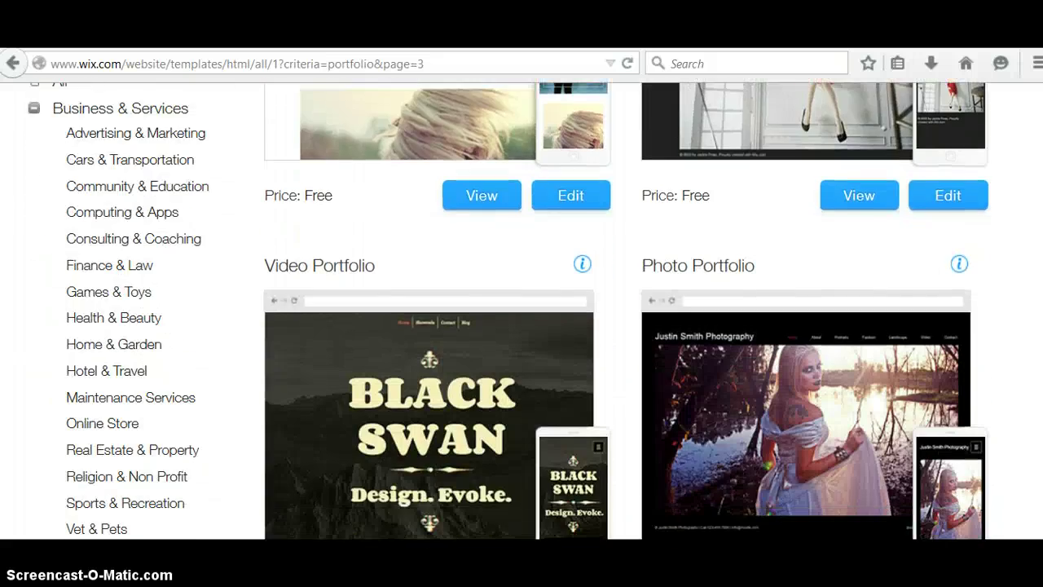
{"action": "scroll", "coordinate": [522, 310], "scroll_direction": "down", "scroll_amount": 3}
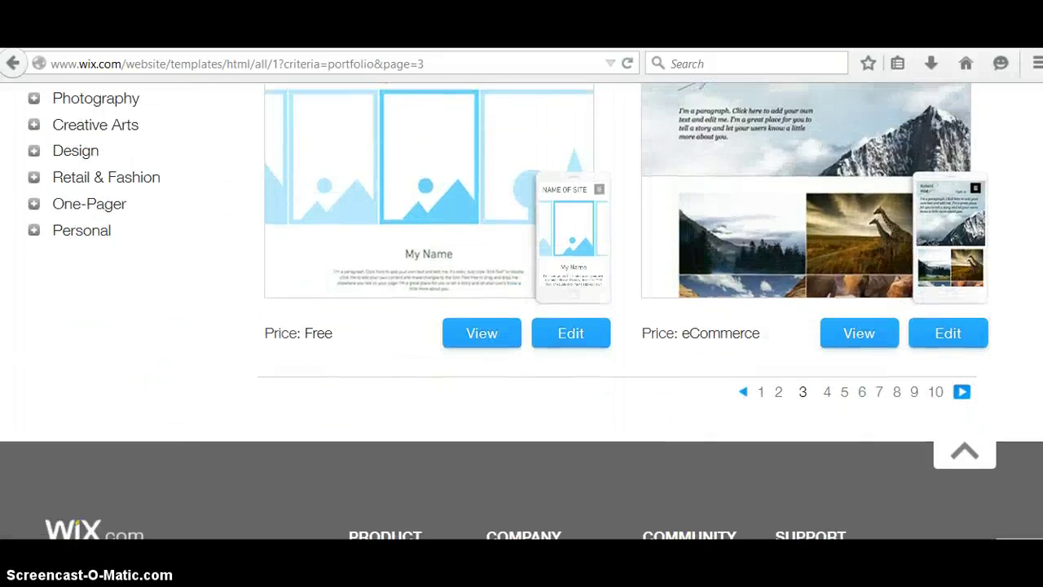
Search the website templates for "education" and browse the results on pages 1 and 5.
{"action": "scroll", "coordinate": [1039, 178], "scroll_direction": "up", "scroll_amount": 11}
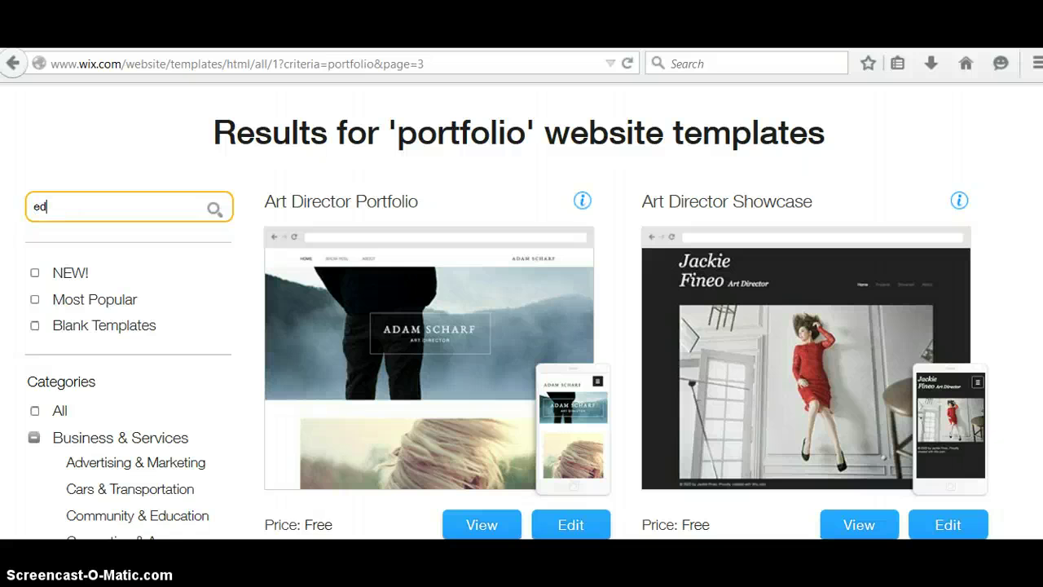
{"action": "key", "text": "BackSpace"}
{"action": "type", "text": "on"}
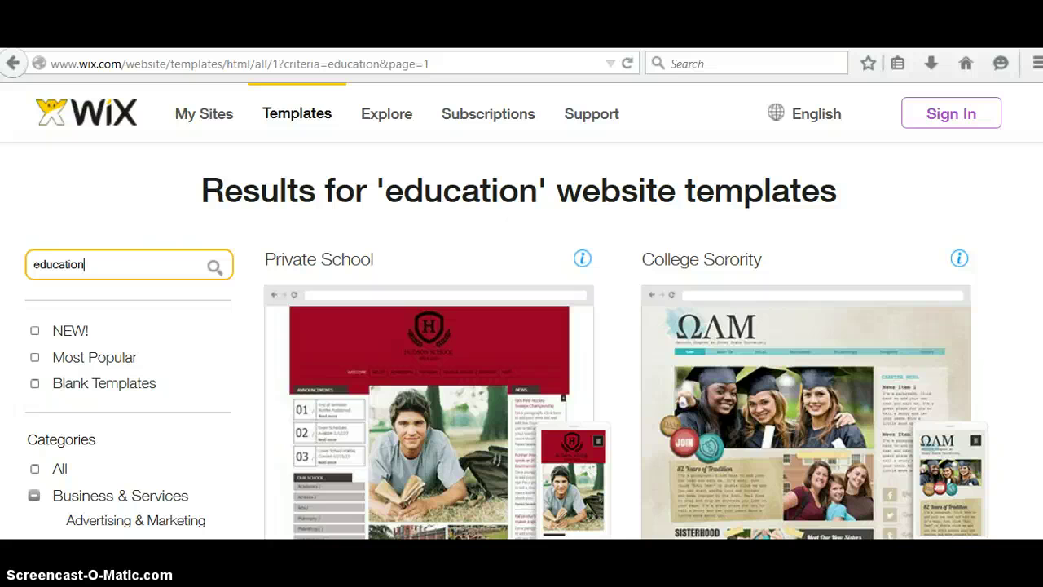
{"action": "scroll", "coordinate": [756, 354], "scroll_direction": "down", "scroll_amount": 3}
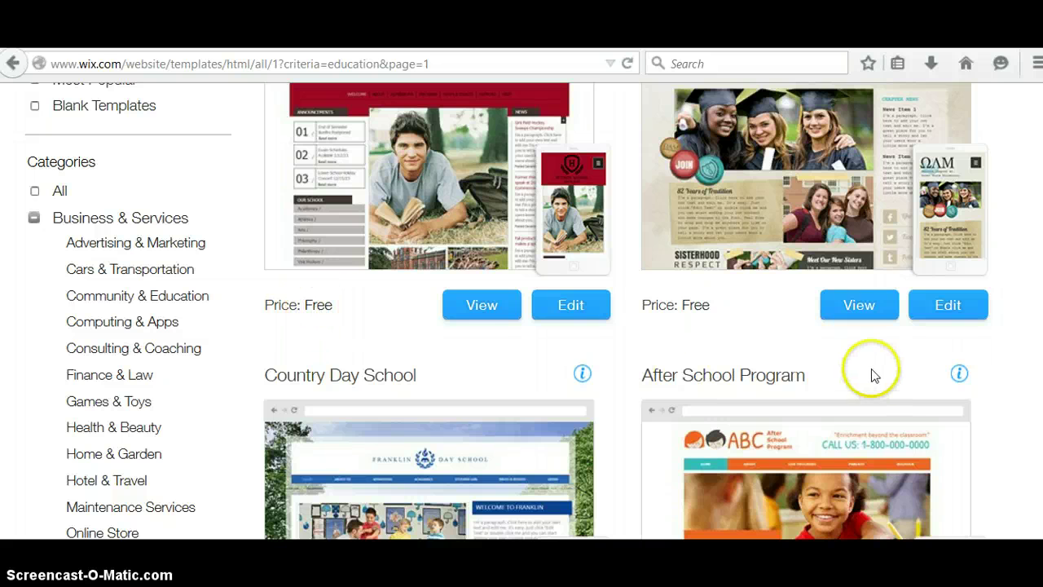
{"action": "scroll", "coordinate": [976, 374], "scroll_direction": "down", "scroll_amount": 10}
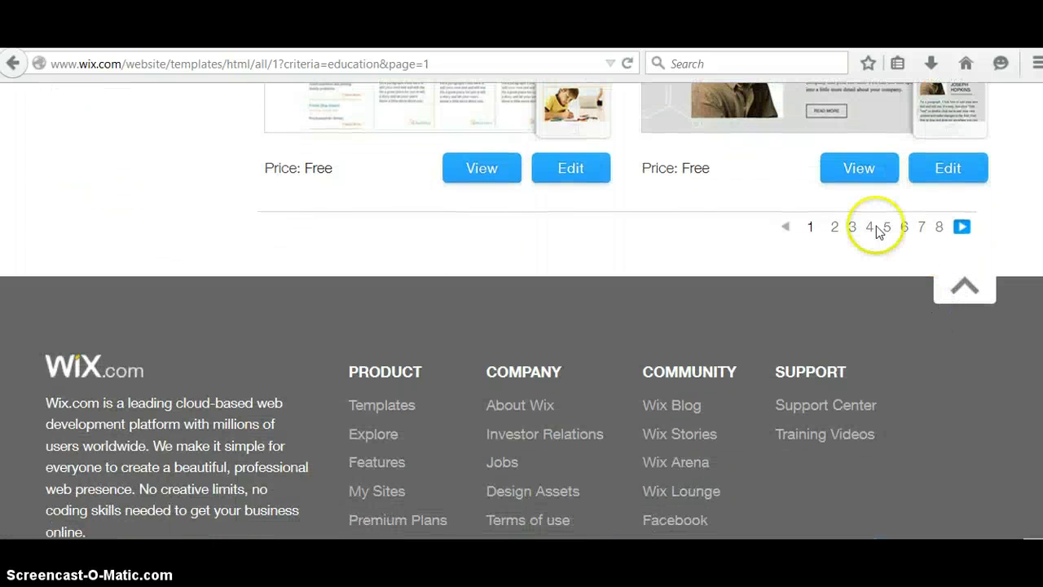
{"action": "left_click", "coordinate": [886, 228]}
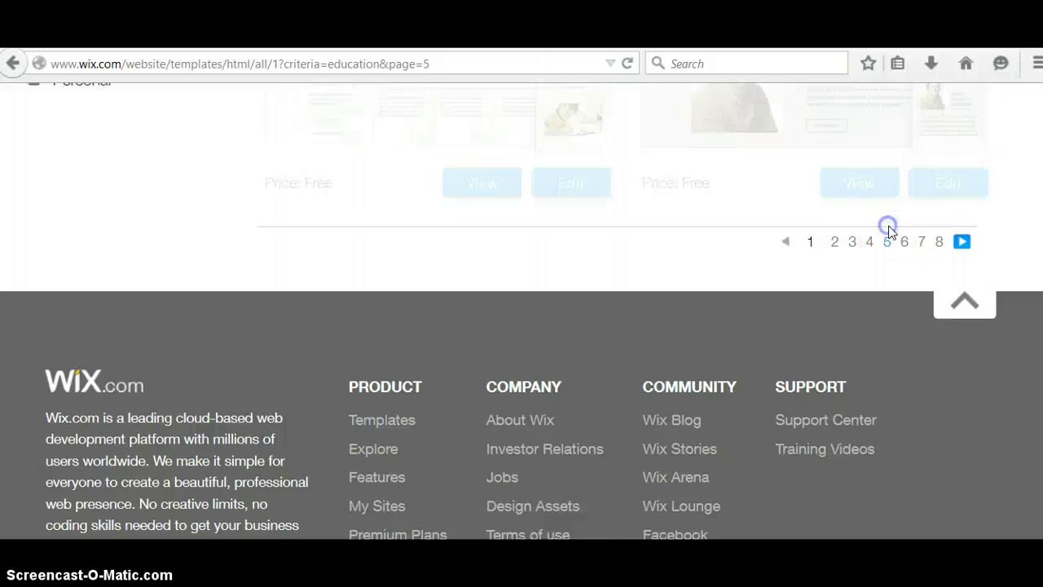
{"action": "scroll", "coordinate": [521, 310], "scroll_direction": "down", "scroll_amount": 10}
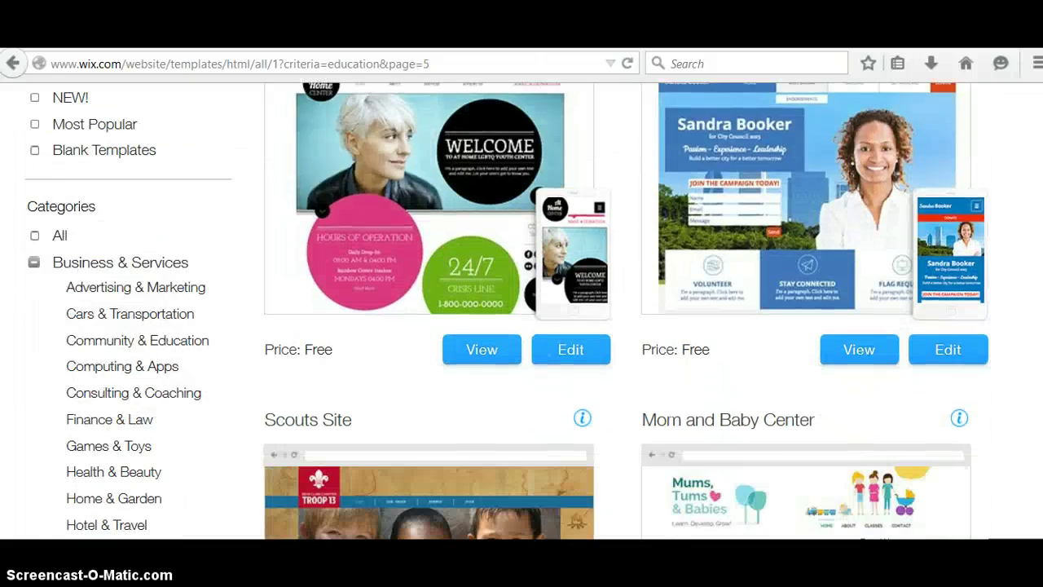
Look through the education template results on page 5 and the Business & Services categories.
{"action": "scroll", "coordinate": [521, 309], "scroll_direction": "down", "scroll_amount": 4}
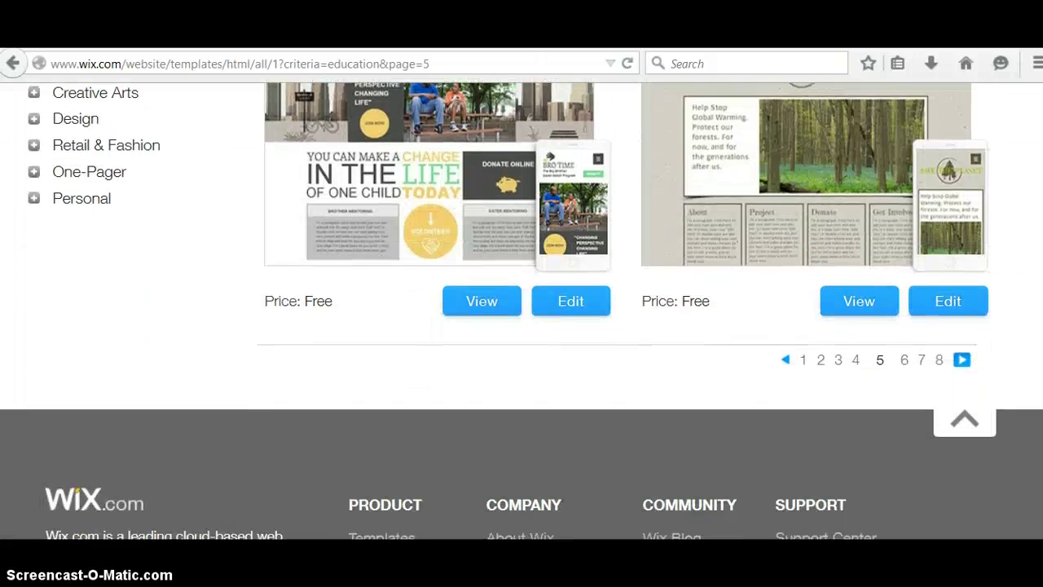
{"action": "scroll", "coordinate": [1017, 155], "scroll_direction": "up", "scroll_amount": 20}
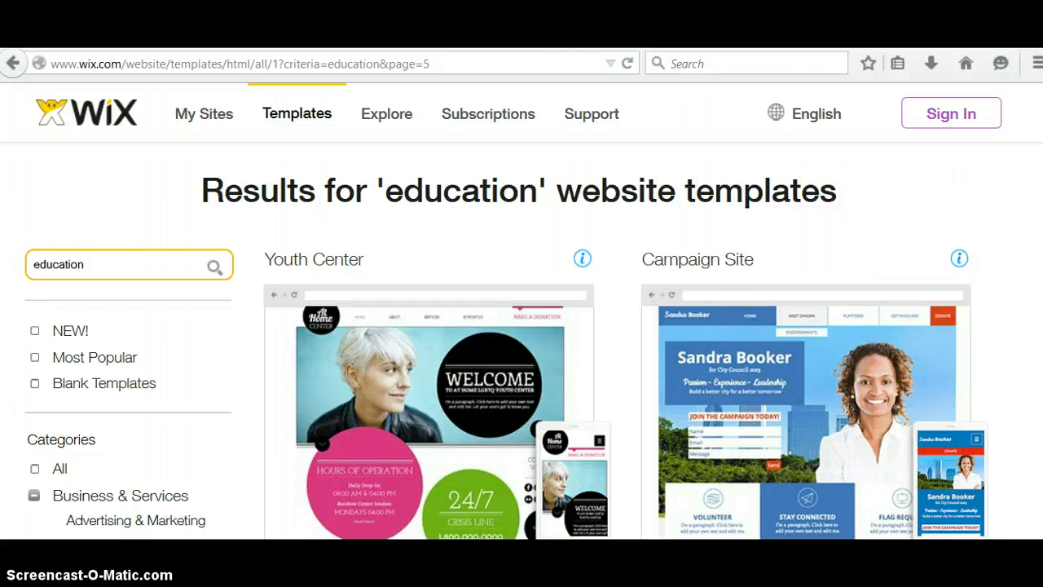
{"action": "scroll", "coordinate": [522, 309], "scroll_direction": "down", "scroll_amount": 5}
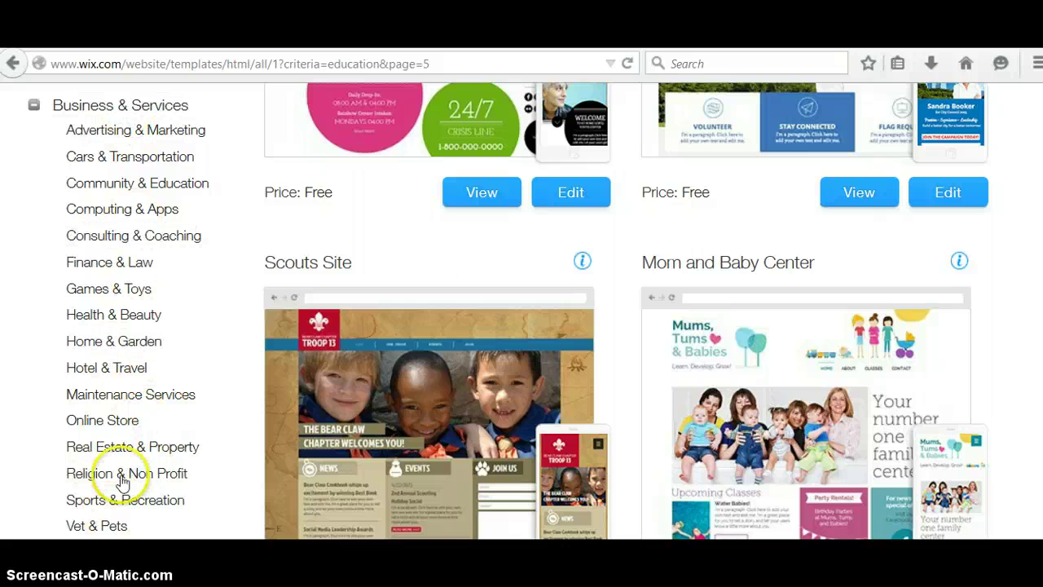
{"action": "scroll", "coordinate": [521, 309], "scroll_direction": "up", "scroll_amount": 5}
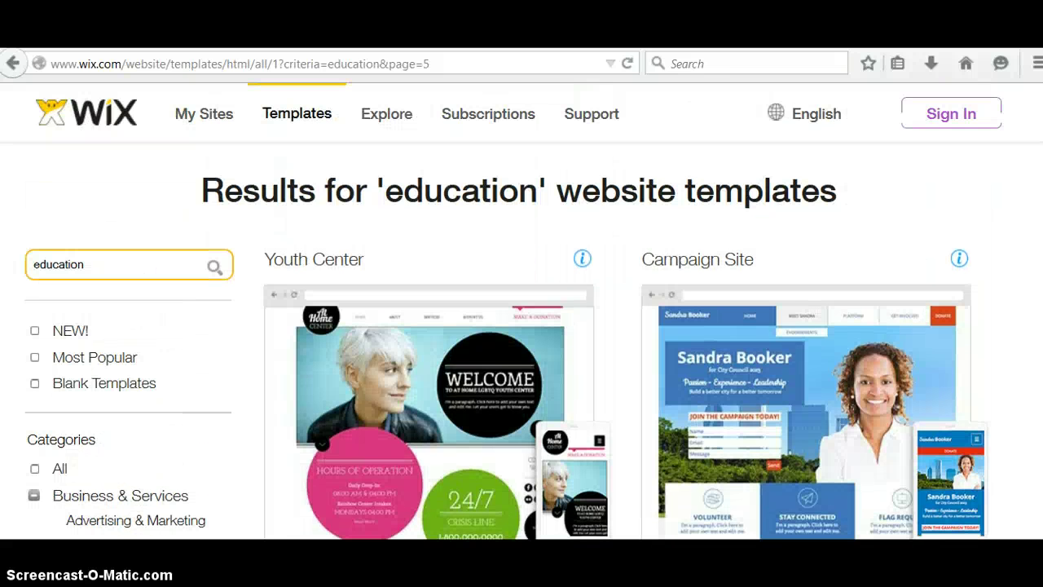
{"action": "left_click", "coordinate": [492, 128]}
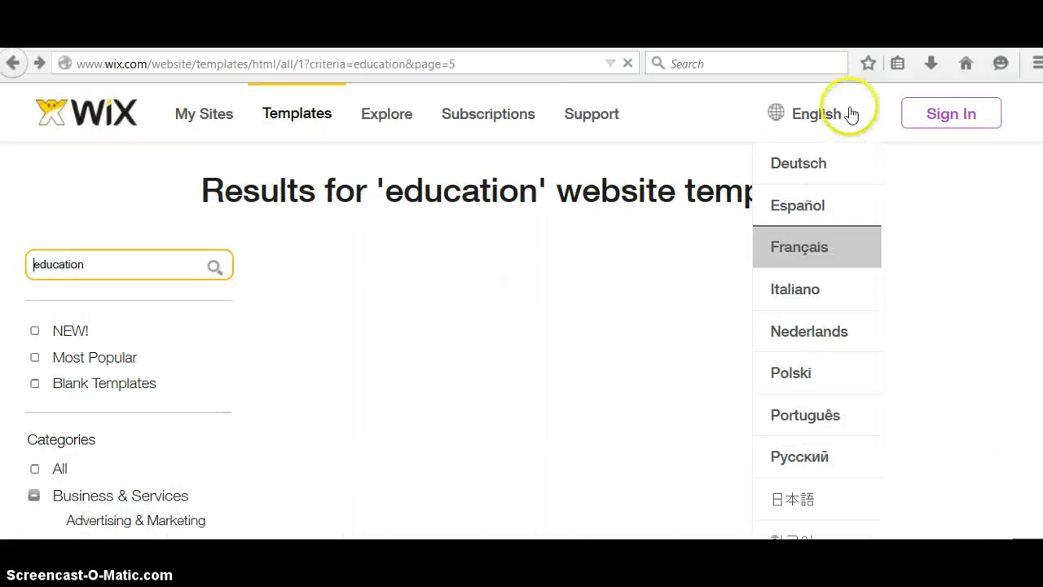
Sign in as an existing user with the saved e-mail address and password.
{"action": "left_click", "coordinate": [931, 114]}
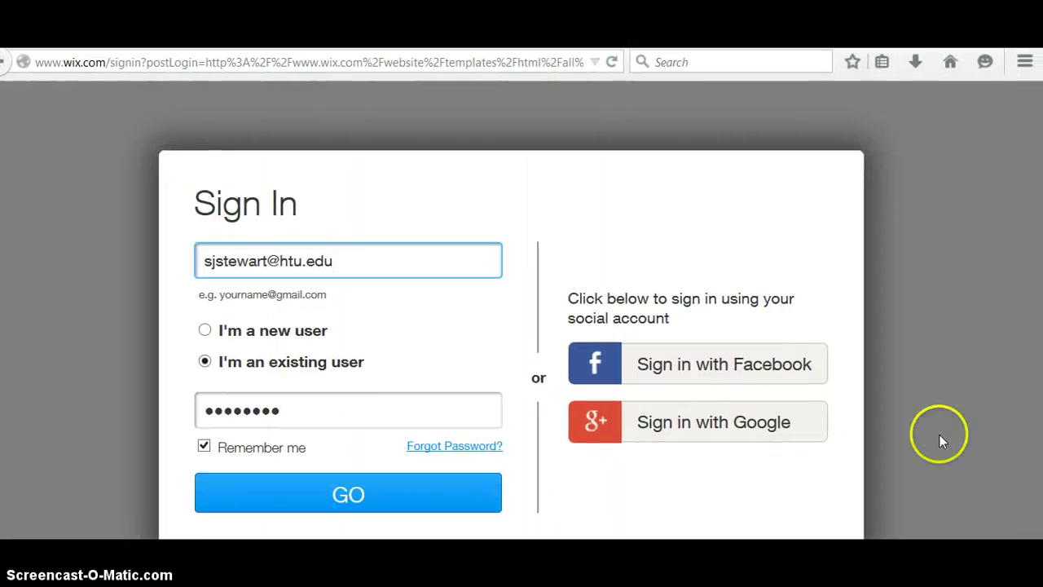
{"action": "left_click", "coordinate": [348, 494]}
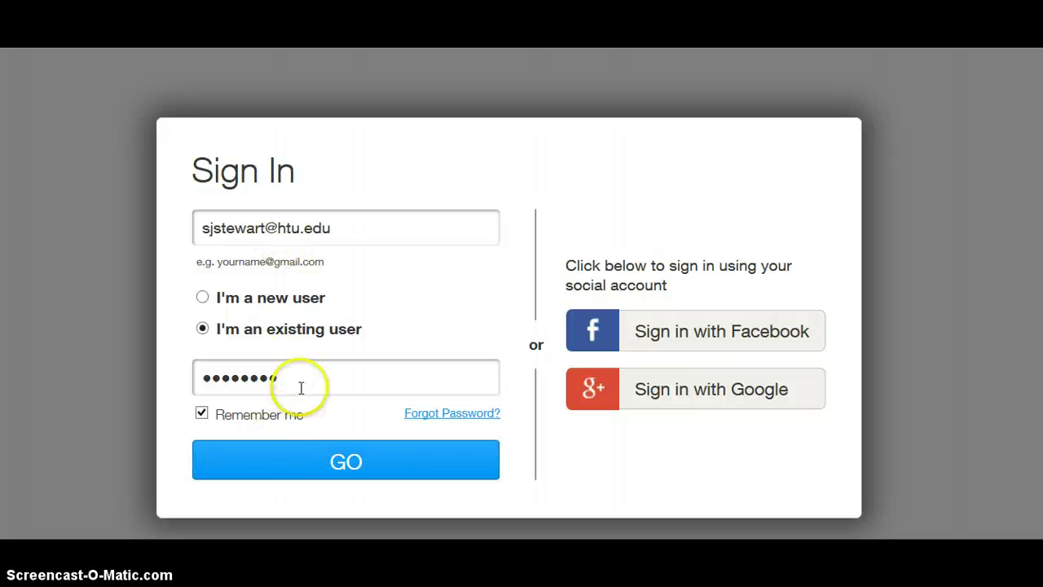
{"action": "left_click", "coordinate": [311, 452]}
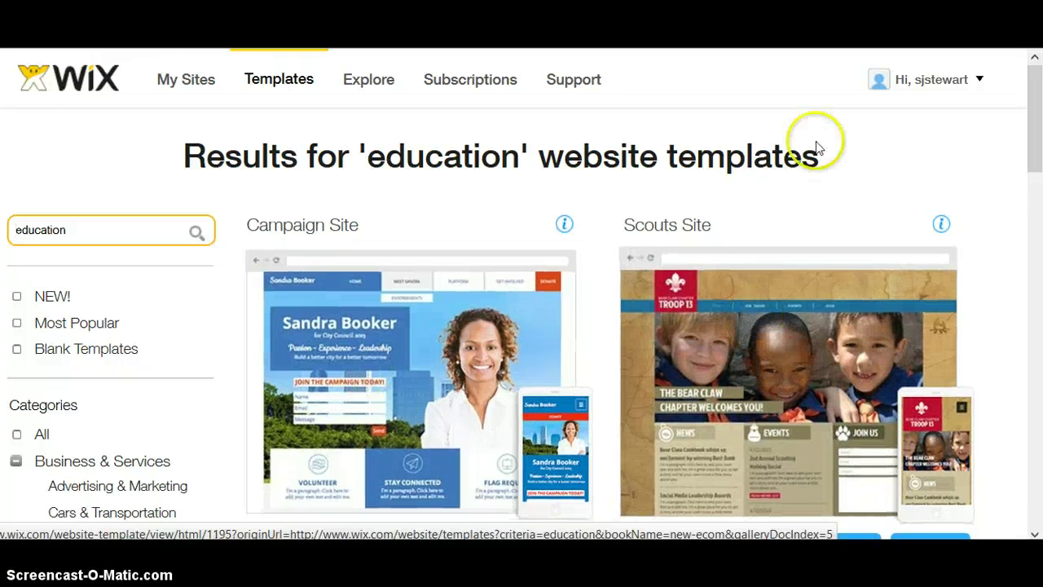
{"action": "left_click", "coordinate": [974, 94]}
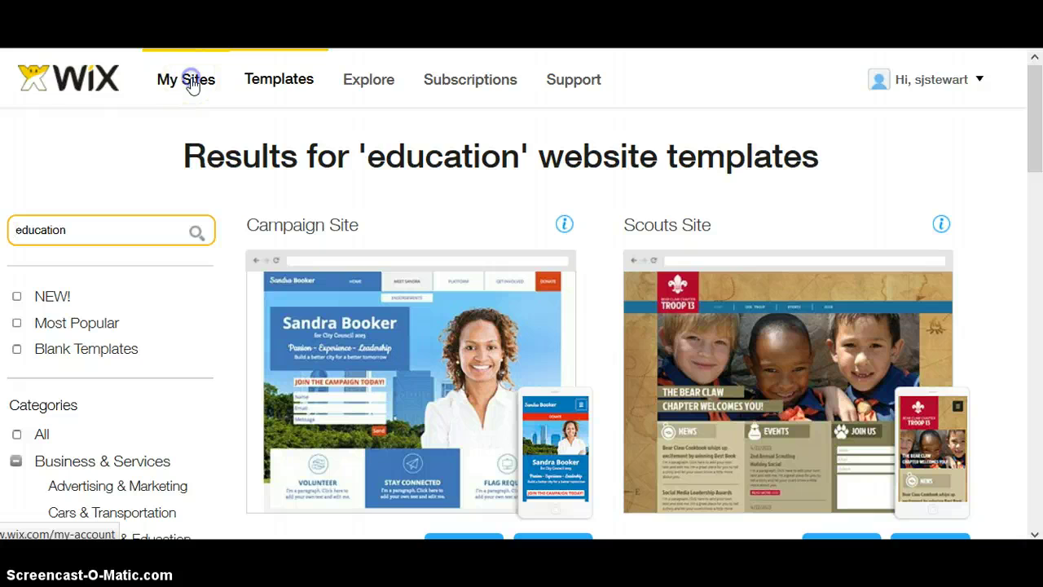
Open the existing portfolio site from My Sites for editing and look over its home page.
{"action": "left_click", "coordinate": [189, 80]}
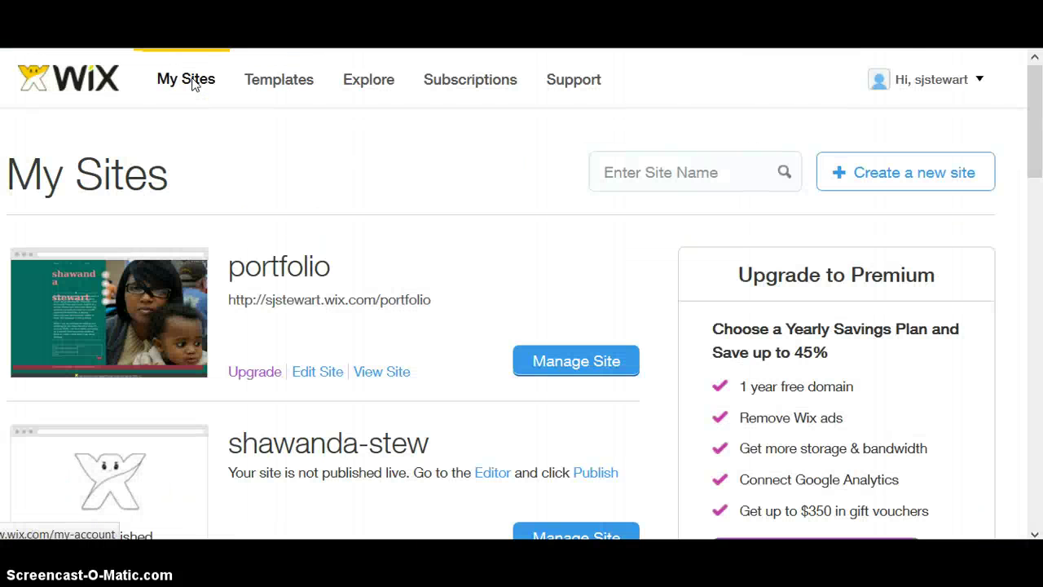
{"action": "left_click_drag", "start_coordinate": [1035, 81], "coordinate": [1038, 121]}
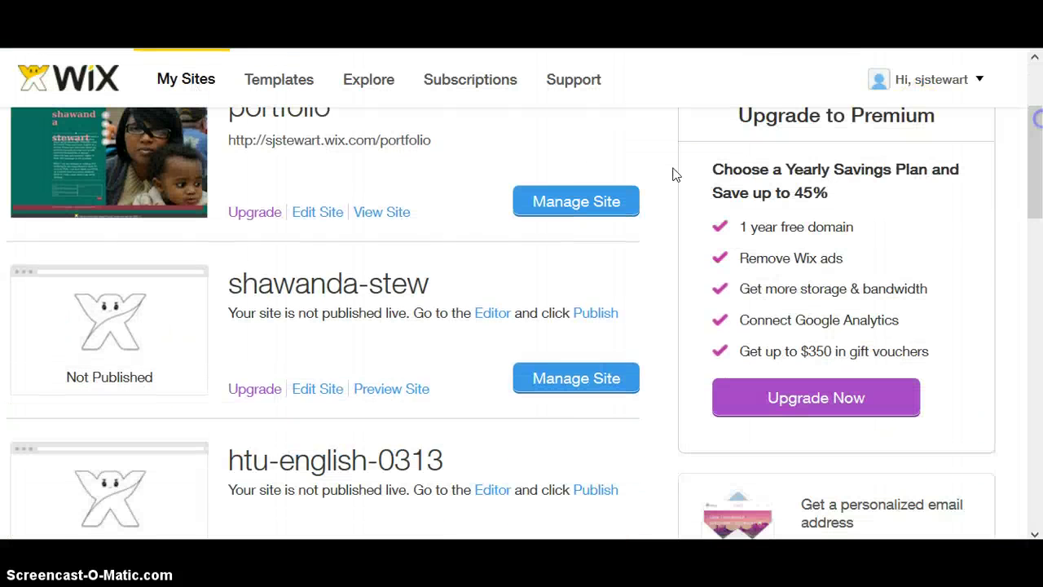
{"action": "left_click", "coordinate": [317, 212]}
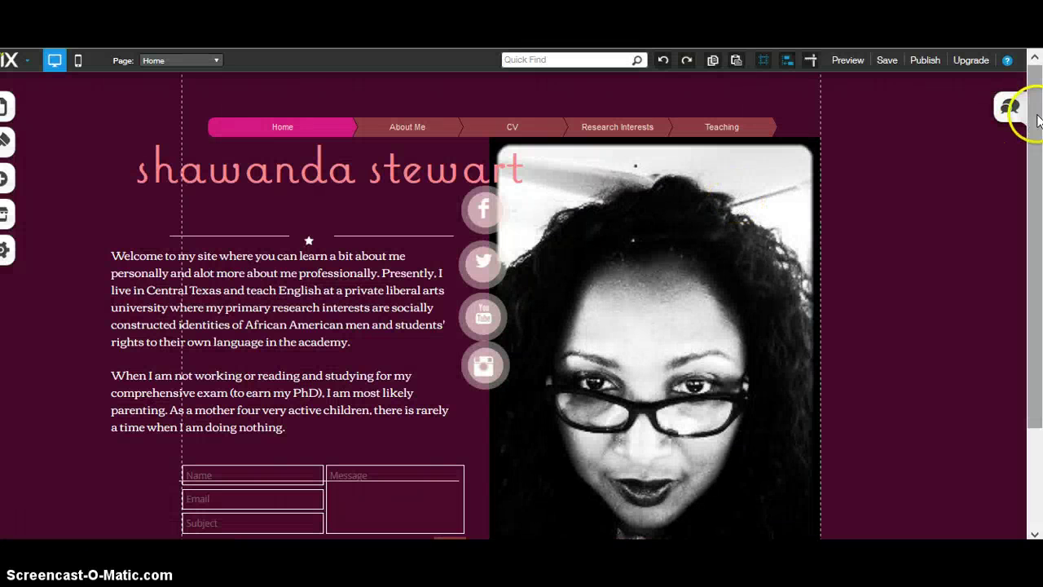
{"action": "left_click_drag", "start_coordinate": [1036, 121], "coordinate": [1038, 159]}
{"action": "left_click_drag", "start_coordinate": [1039, 196], "coordinate": [1038, 120]}
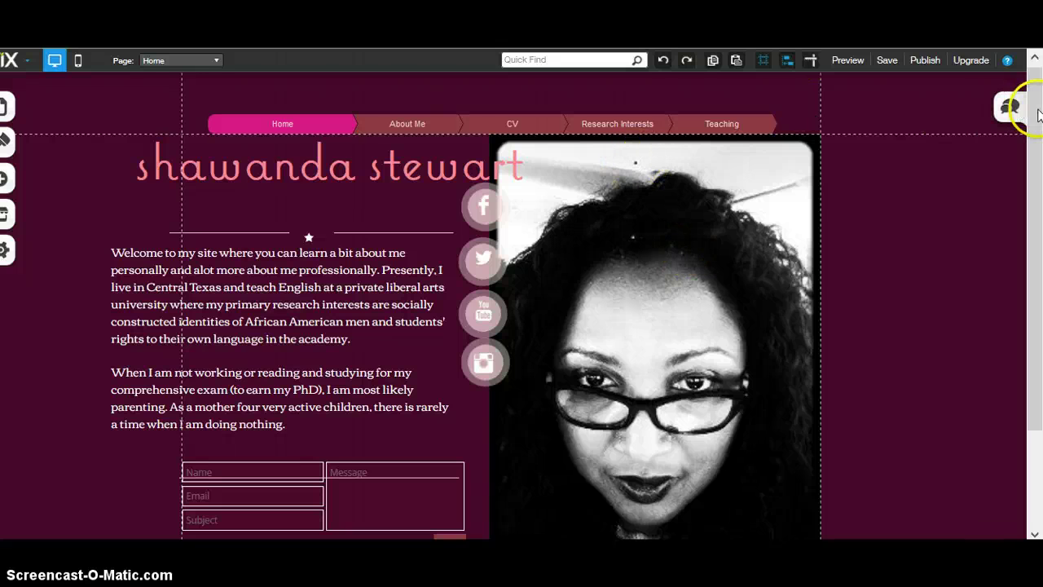
{"action": "mouse_move", "coordinate": [1038, 117]}
{"action": "left_mouse_down"}
{"action": "mouse_move", "coordinate": [1040, 173]}
{"action": "mouse_move", "coordinate": [1038, 99]}
{"action": "mouse_move", "coordinate": [1039, 118]}
{"action": "left_mouse_up"}
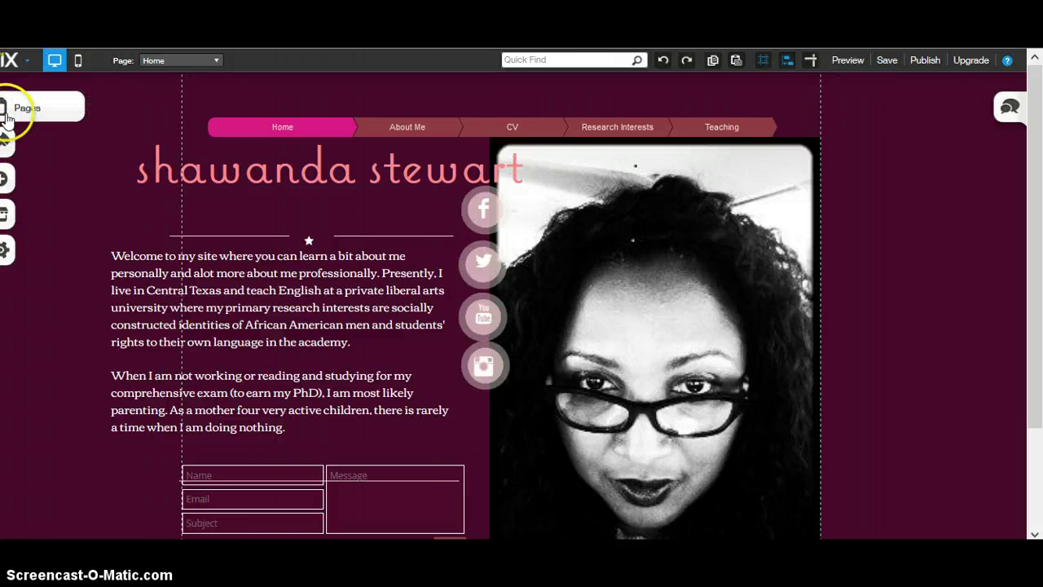
Review the site's page list and the Home page's name, address and SEO settings without changing anything.
{"action": "left_click", "coordinate": [5, 110]}
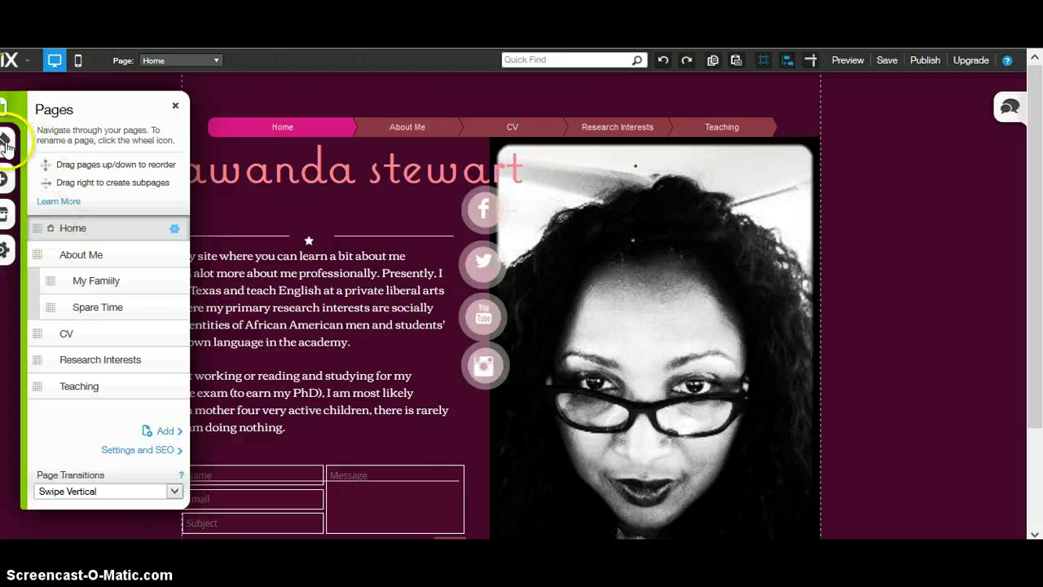
{"action": "left_click", "coordinate": [173, 229]}
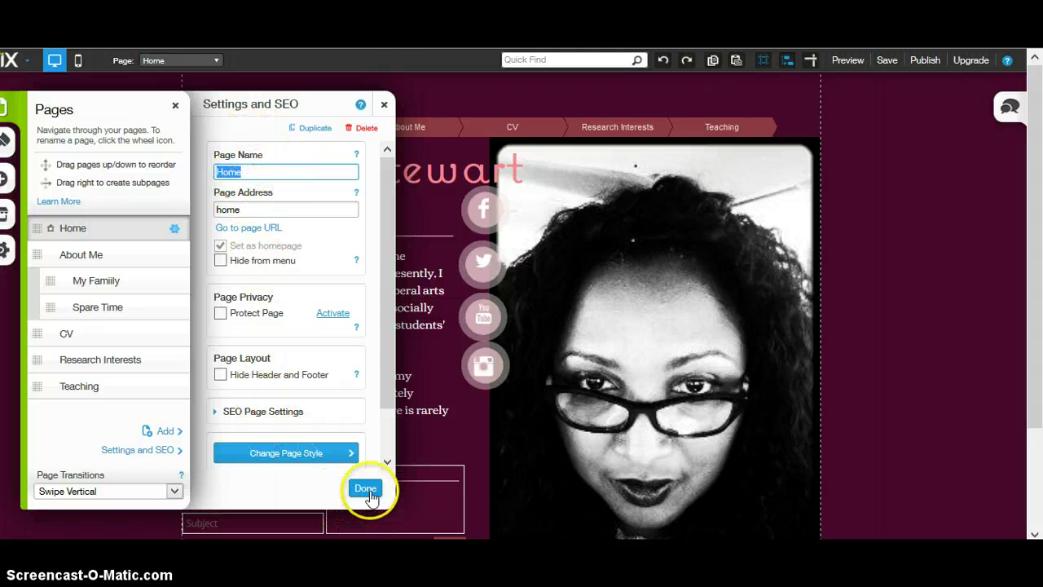
{"action": "left_click", "coordinate": [364, 488]}
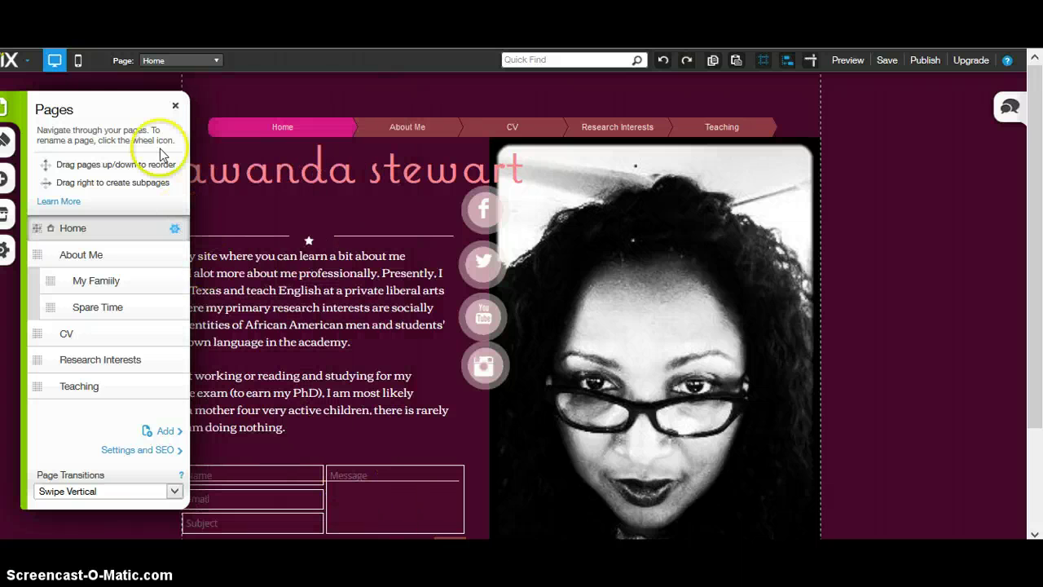
{"action": "left_click", "coordinate": [178, 104]}
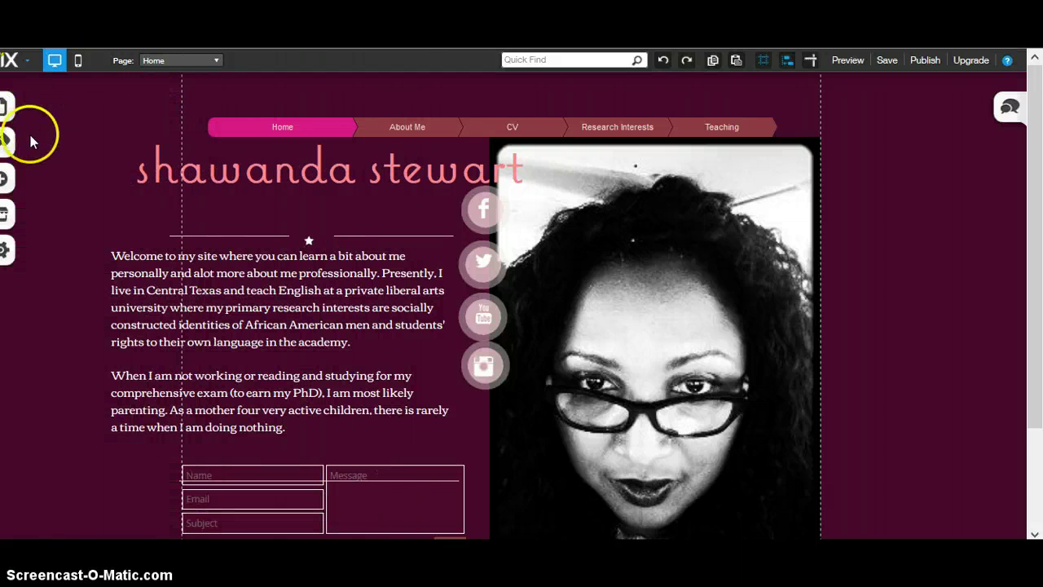
Examine the design options, the elements that can be added, the Wix App Market and the site settings.
{"action": "left_click", "coordinate": [10, 141]}
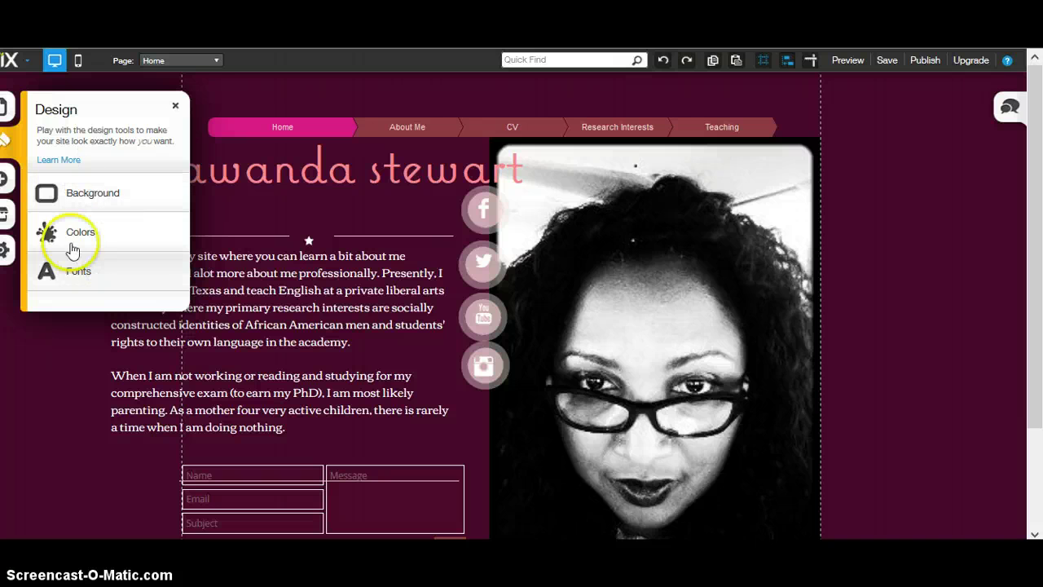
{"action": "left_click", "coordinate": [4, 180]}
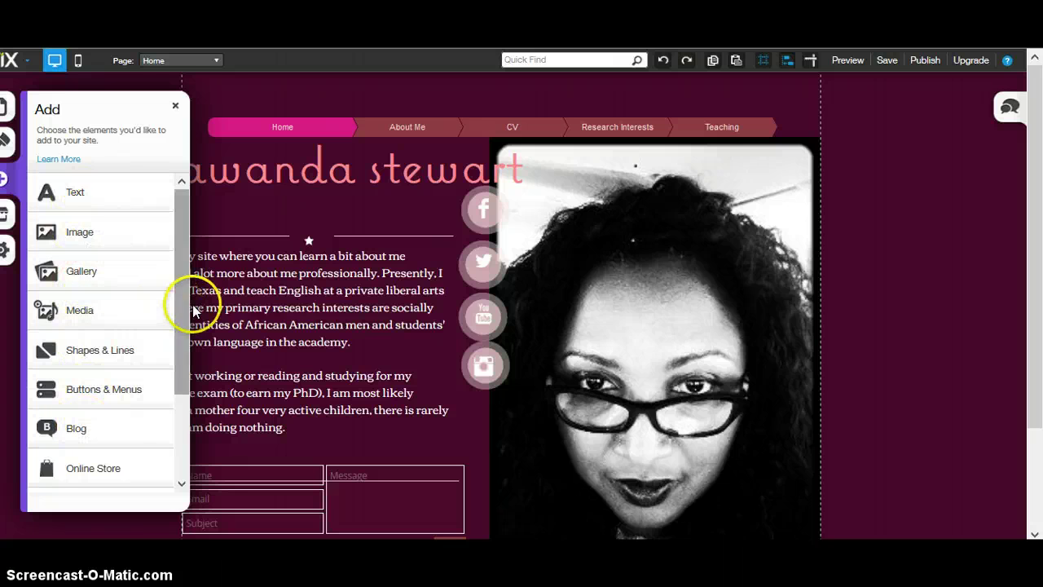
{"action": "left_click_drag", "start_coordinate": [179, 307], "coordinate": [192, 199]}
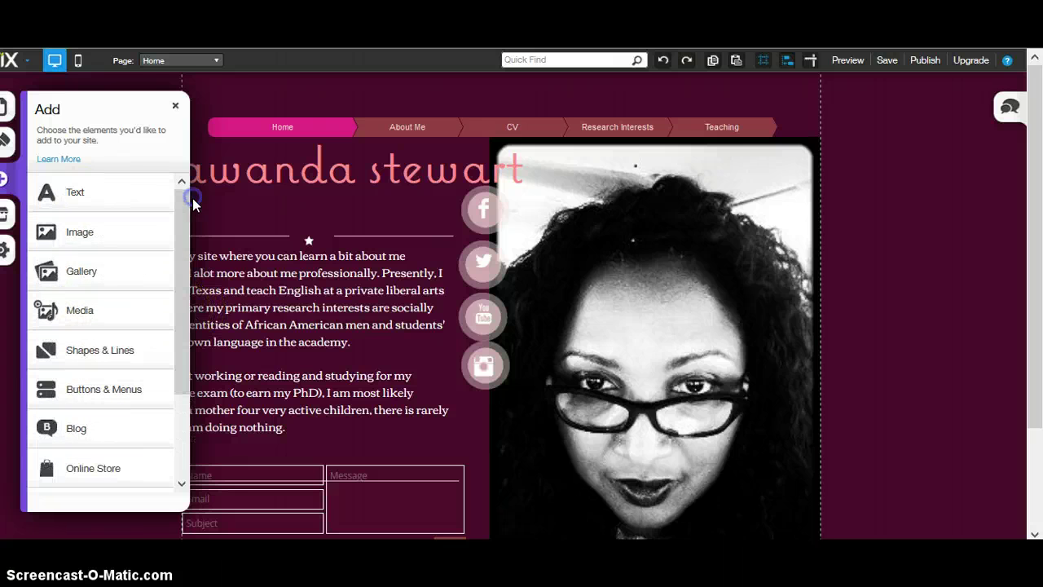
{"action": "left_click", "coordinate": [5, 212]}
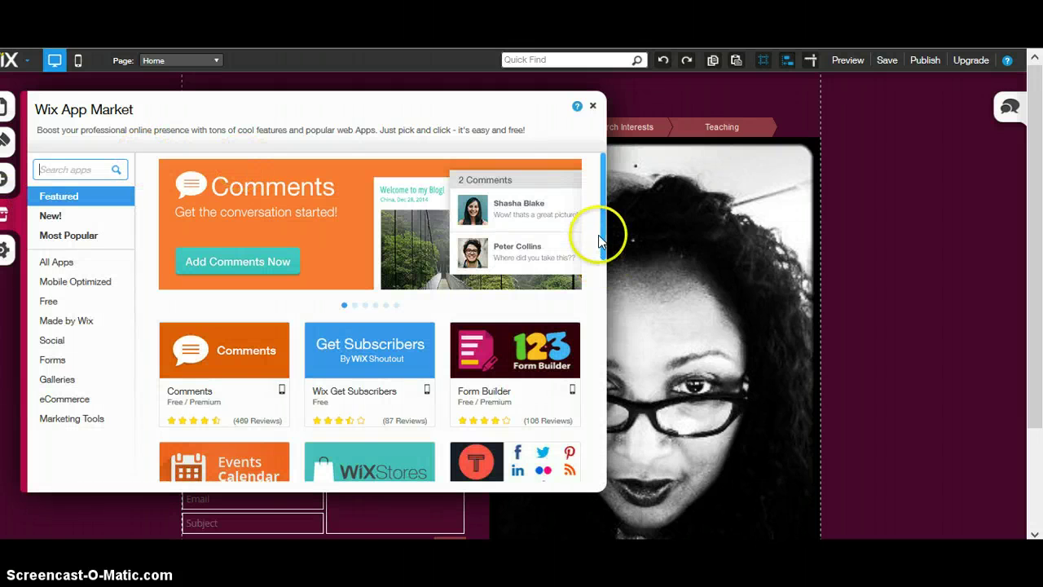
{"action": "left_click_drag", "start_coordinate": [600, 233], "coordinate": [601, 151]}
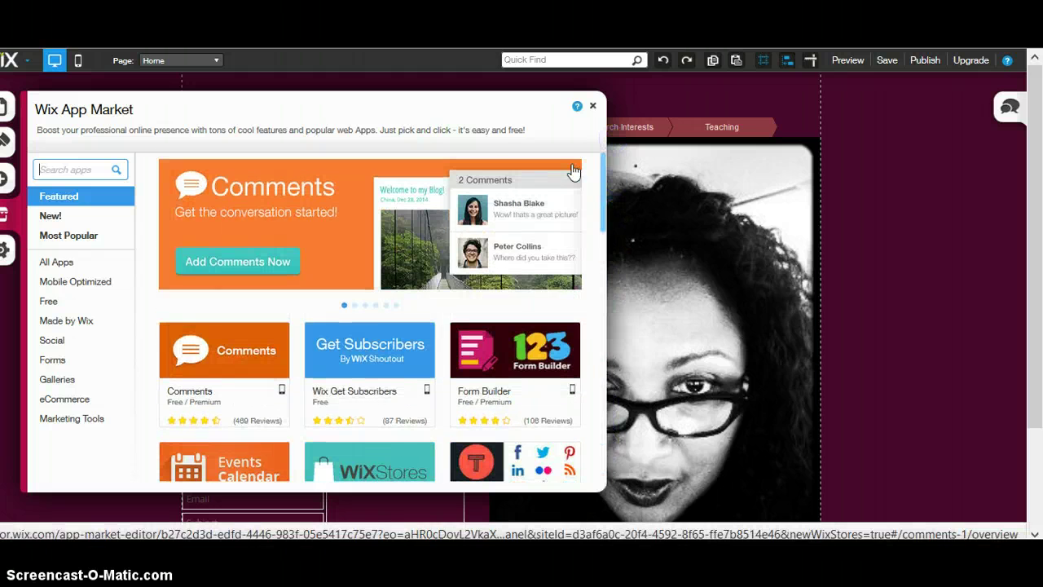
{"action": "left_click", "coordinate": [6, 251]}
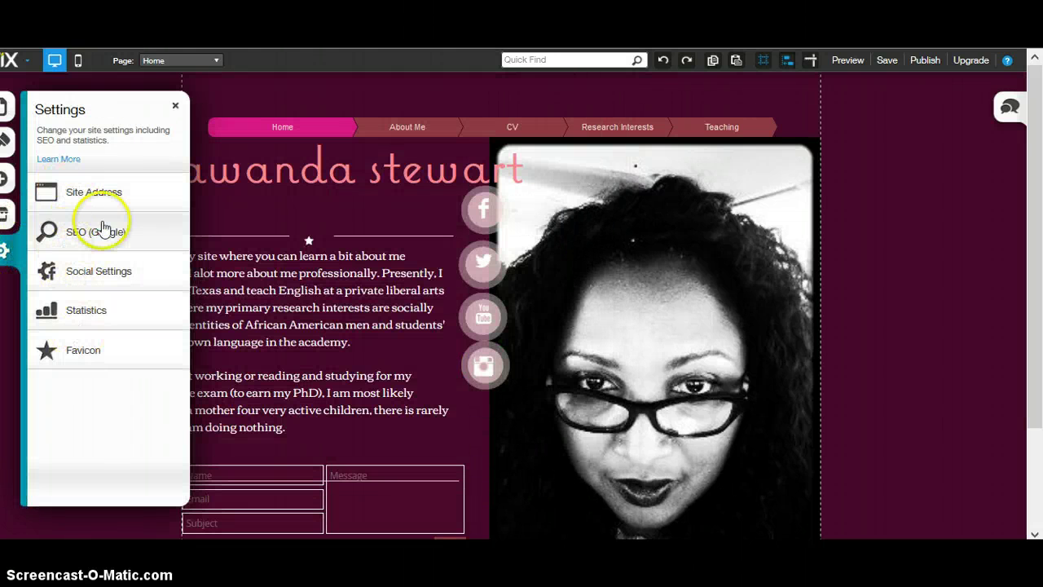
{"action": "left_click", "coordinate": [978, 172]}
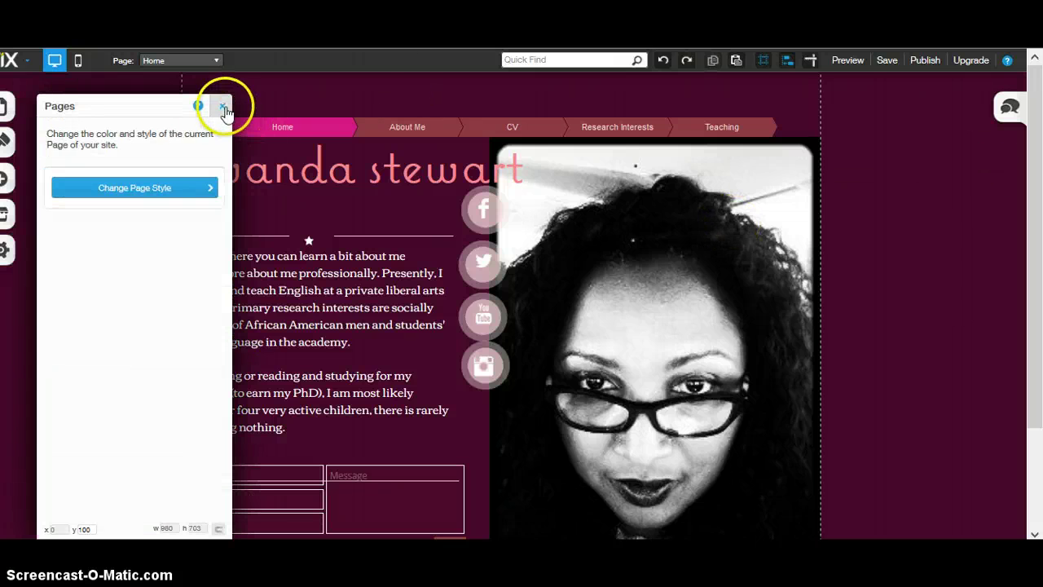
{"action": "left_click", "coordinate": [224, 107]}
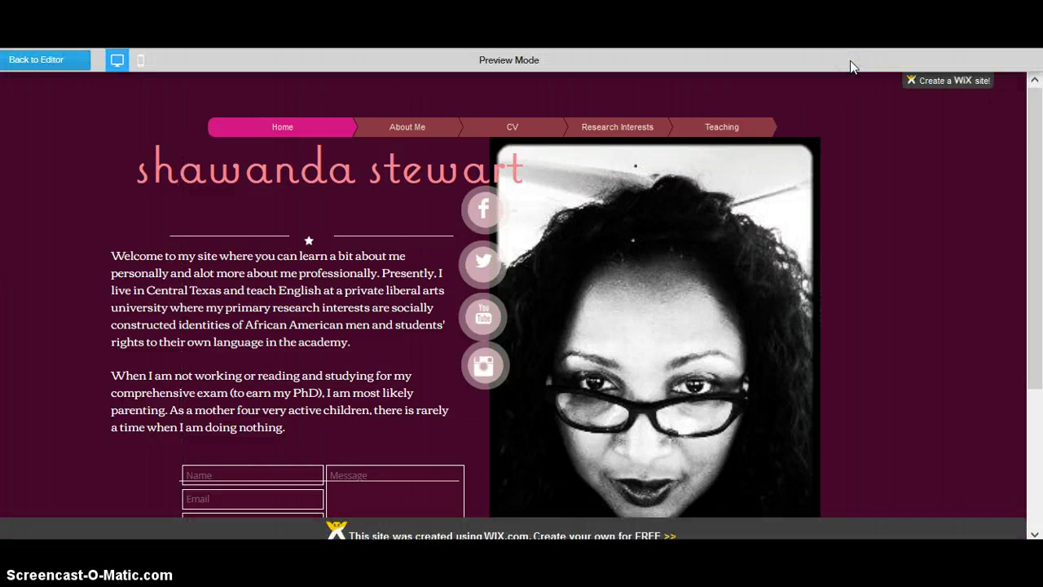
Preview the site, look over its home page and open the About Me page.
{"action": "left_click_drag", "start_coordinate": [1032, 123], "coordinate": [1040, 149]}
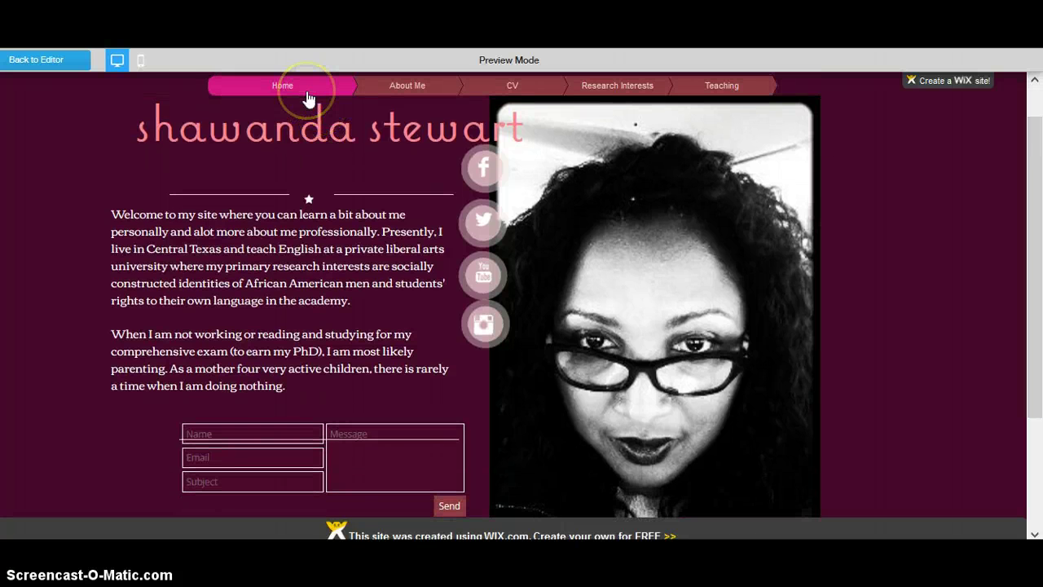
{"action": "mouse_move", "coordinate": [401, 97]}
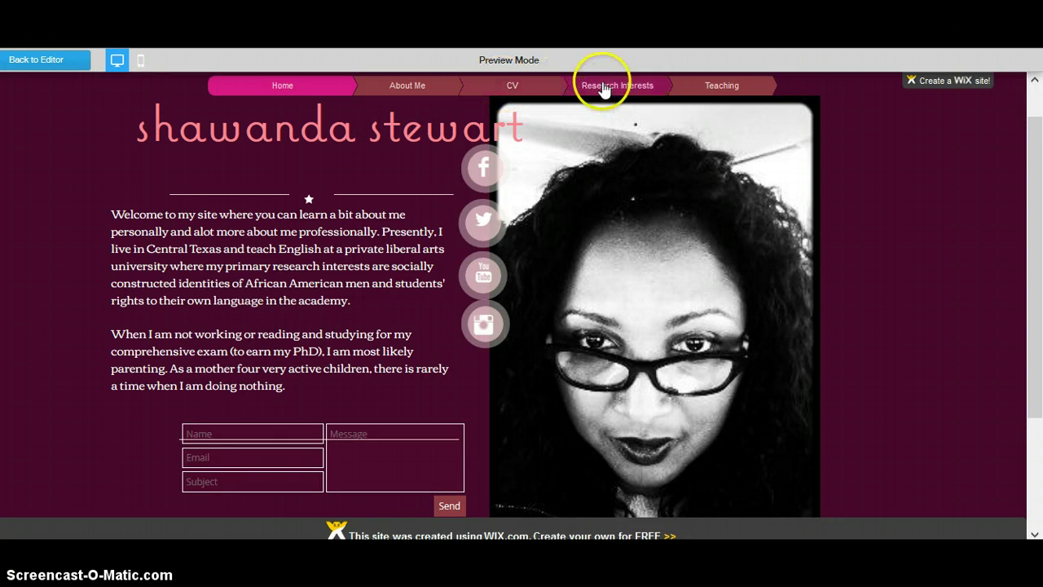
{"action": "left_click", "coordinate": [407, 88]}
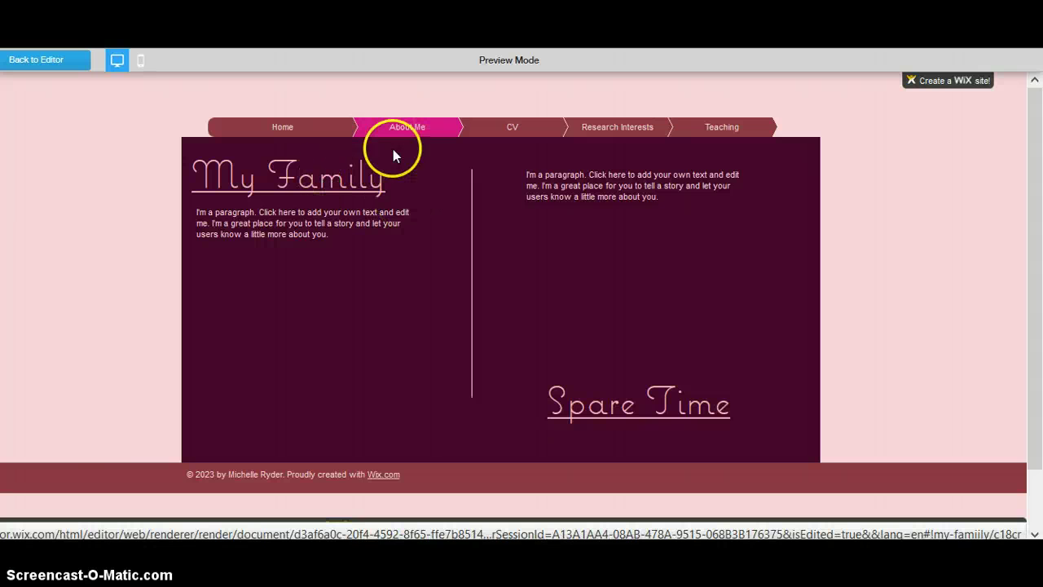
View the My Famiily subpage under About Me and browse forward to the fifth photo in its gallery.
{"action": "mouse_move", "coordinate": [443, 133]}
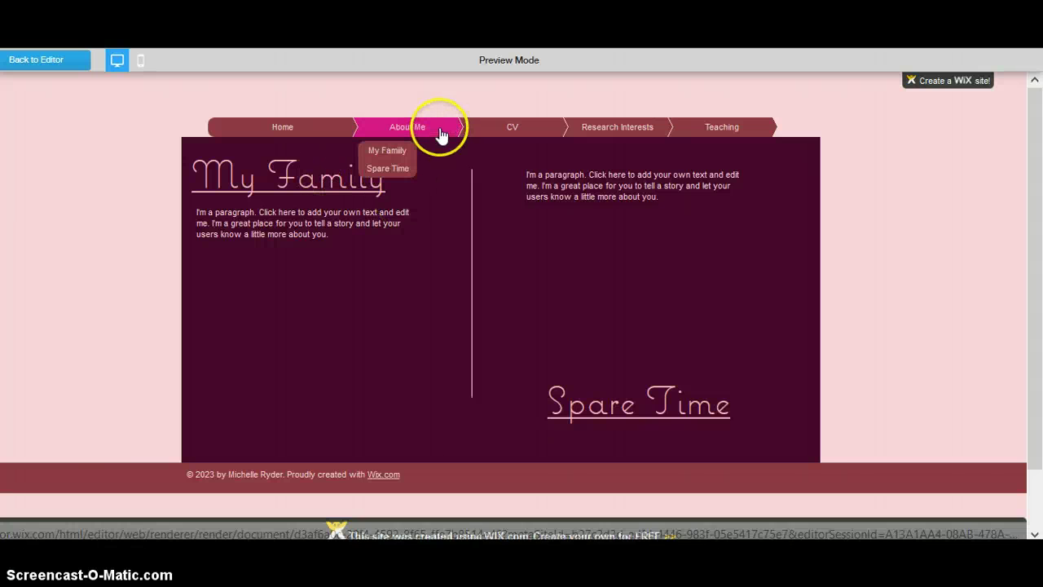
{"action": "left_click", "coordinate": [398, 151]}
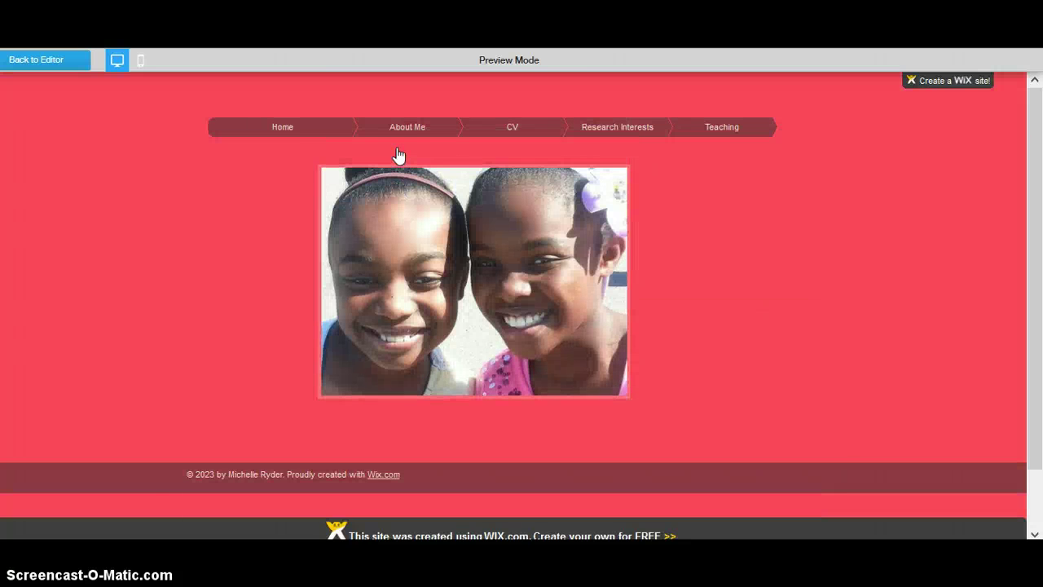
{"action": "mouse_move", "coordinate": [372, 275]}
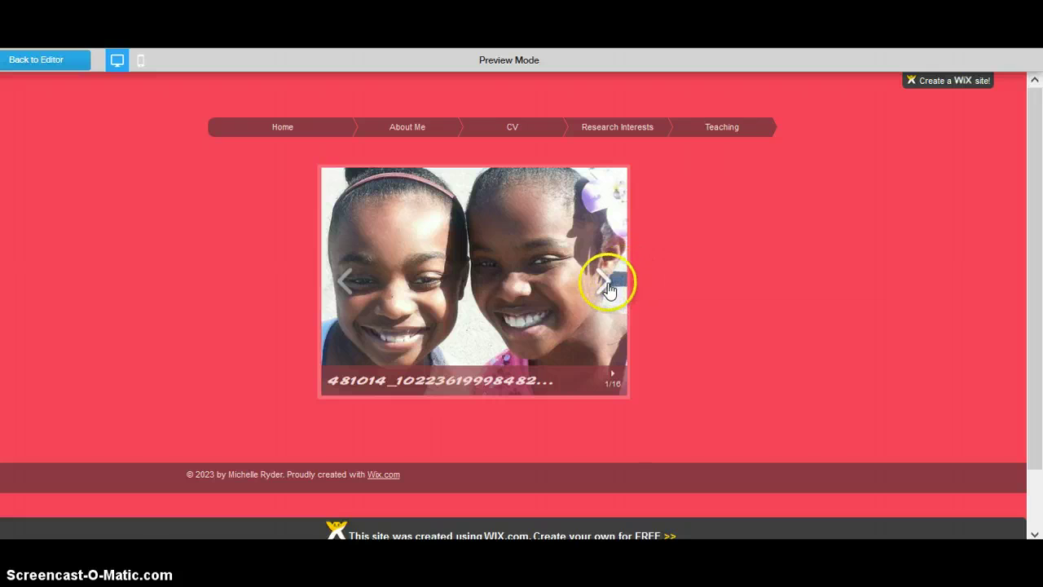
{"action": "left_click", "coordinate": [605, 283]}
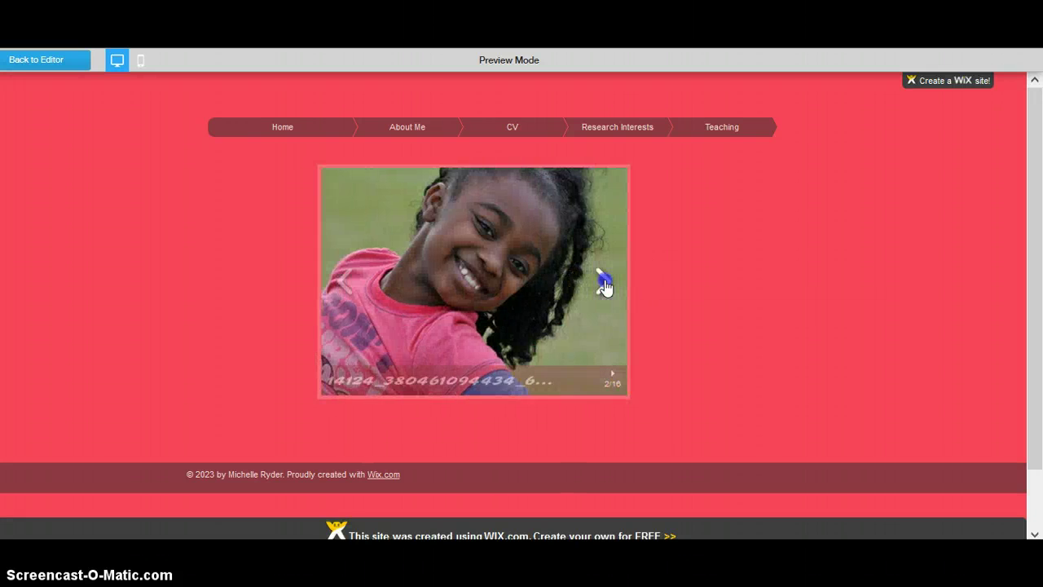
{"action": "left_click", "coordinate": [604, 284]}
{"action": "left_click", "coordinate": [605, 283]}
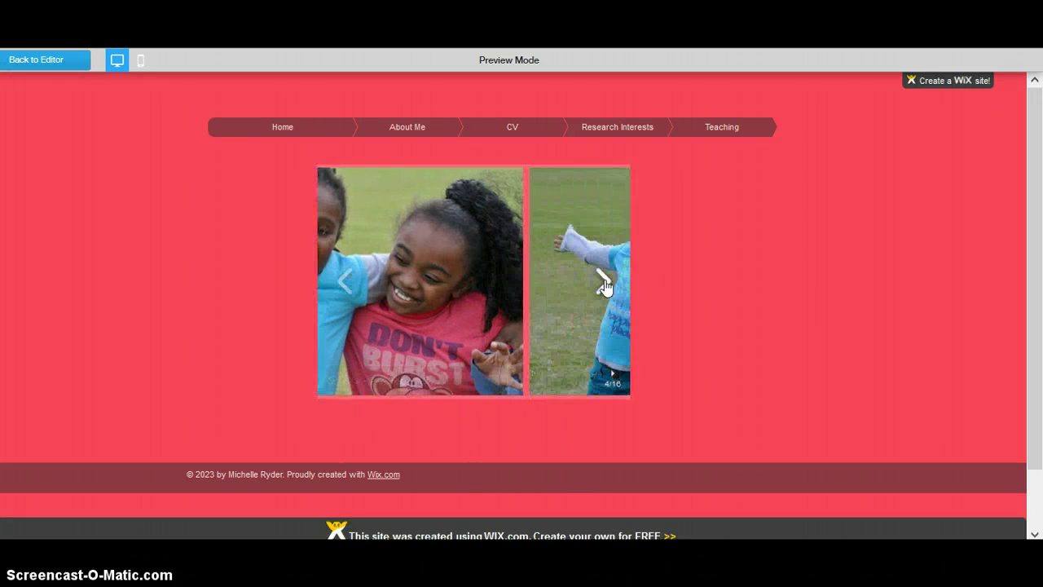
{"action": "left_click", "coordinate": [604, 283]}
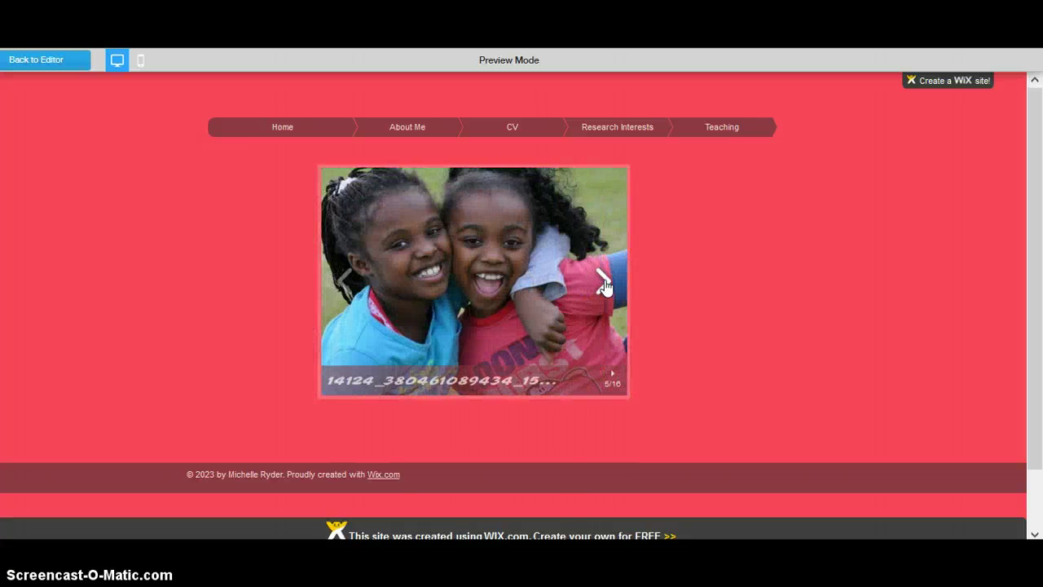
Browse the My Family gallery forward to the Water Droplets photo and go back one photo.
{"action": "left_click", "coordinate": [604, 283]}
{"action": "left_click", "coordinate": [605, 284]}
{"action": "left_click", "coordinate": [604, 284]}
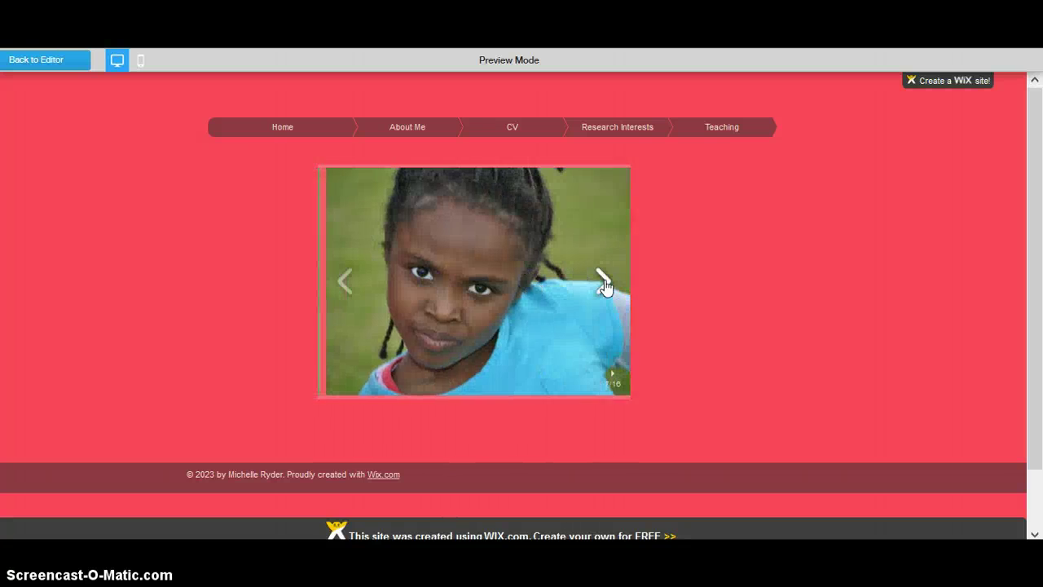
{"action": "left_click", "coordinate": [604, 283]}
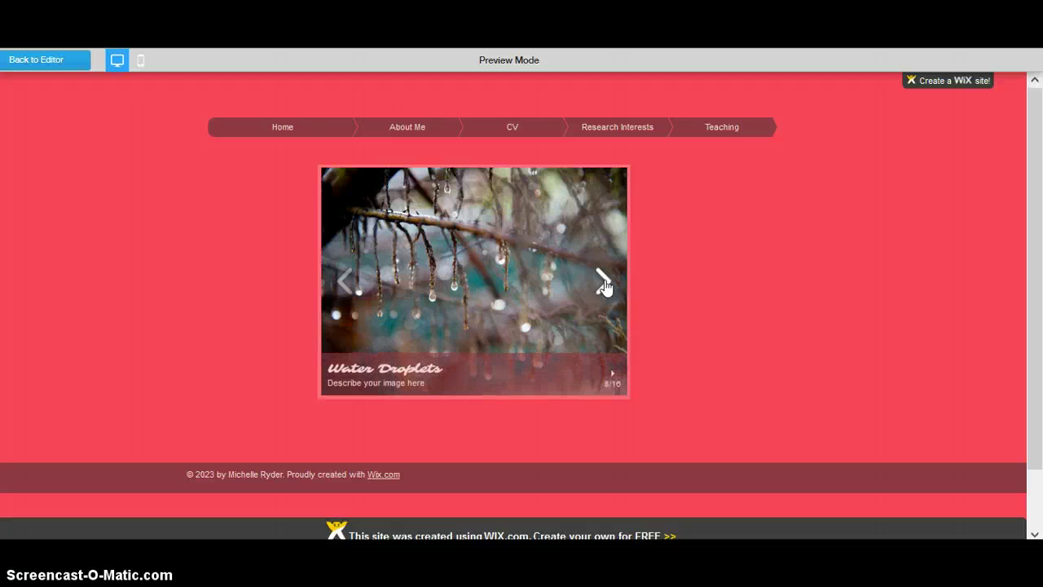
{"action": "left_click", "coordinate": [345, 280]}
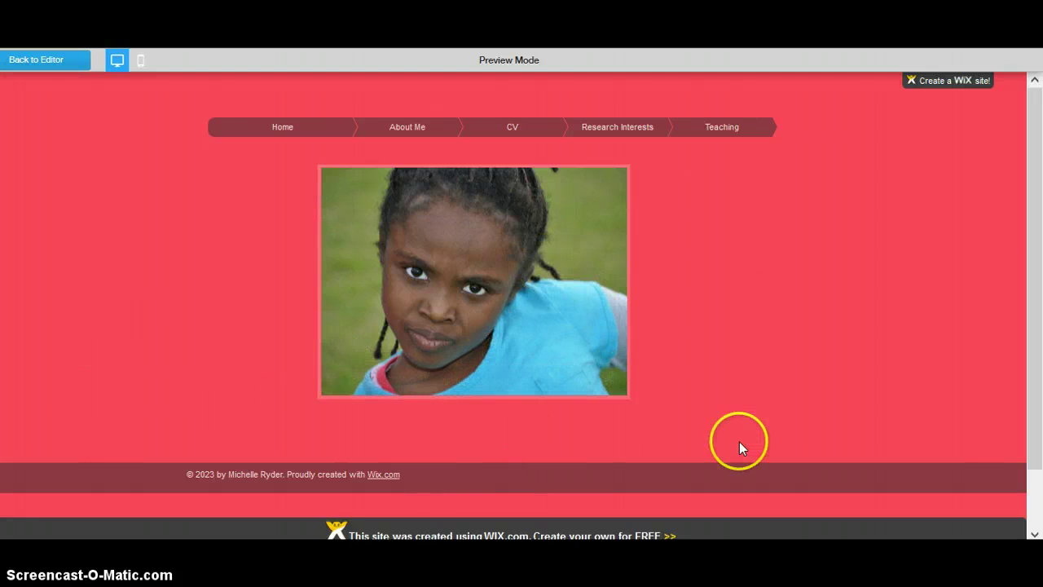
Open the About Me page, glance at the CV page and return to About Me.
{"action": "mouse_move", "coordinate": [429, 137]}
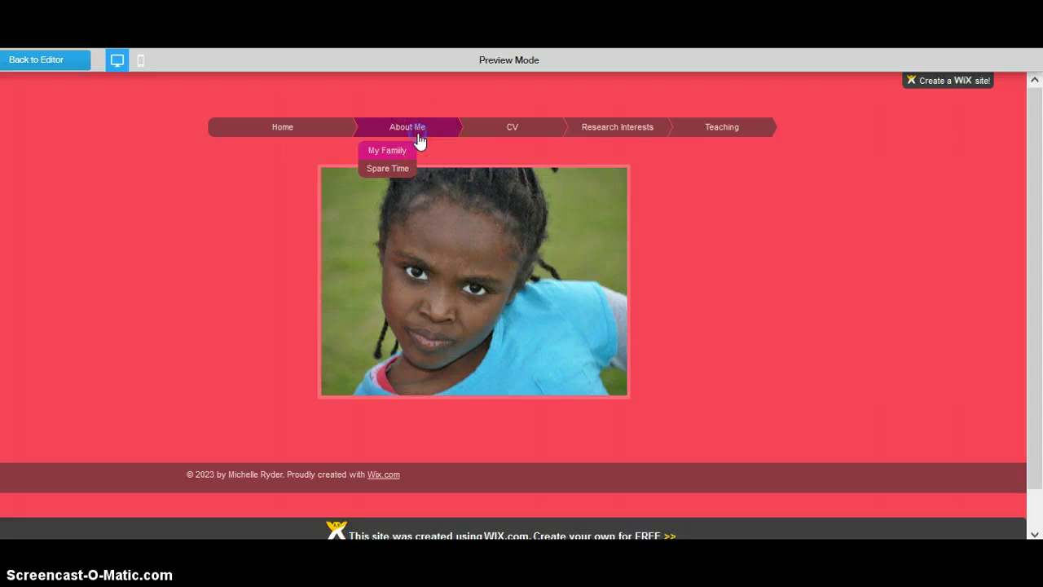
{"action": "left_click", "coordinate": [421, 168]}
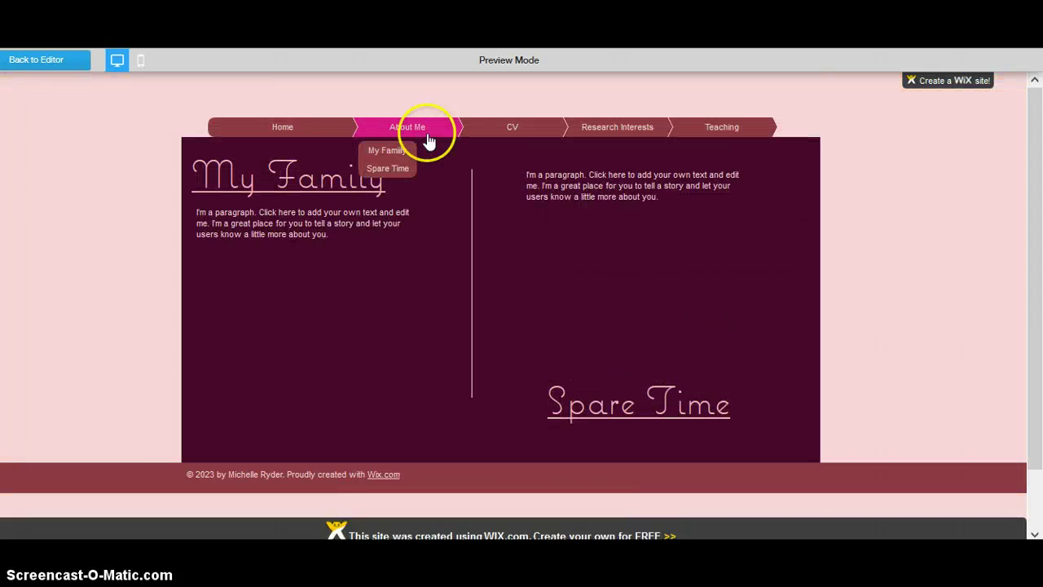
{"action": "left_click", "coordinate": [513, 139]}
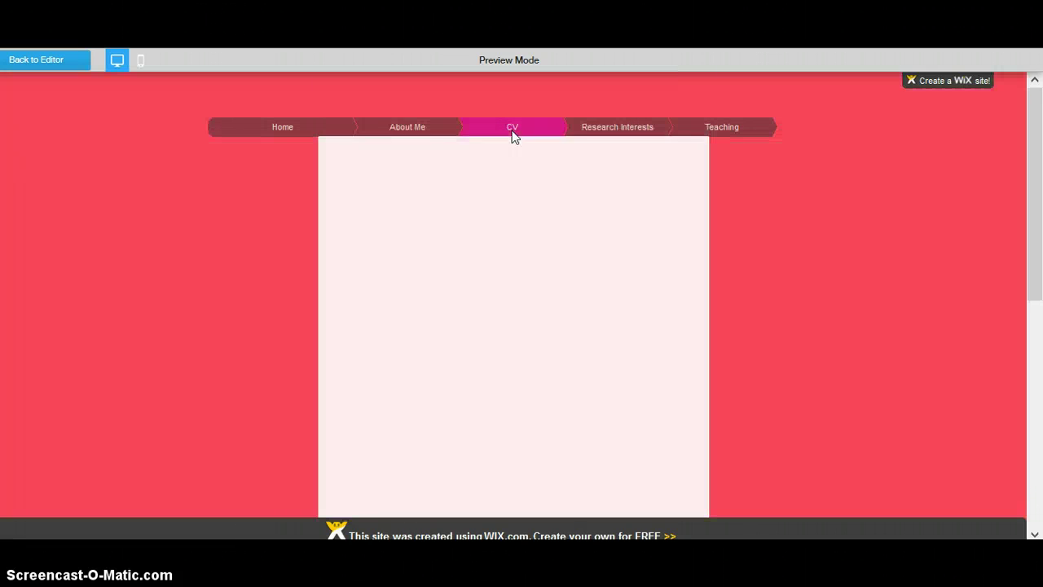
{"action": "left_click", "coordinate": [395, 134]}
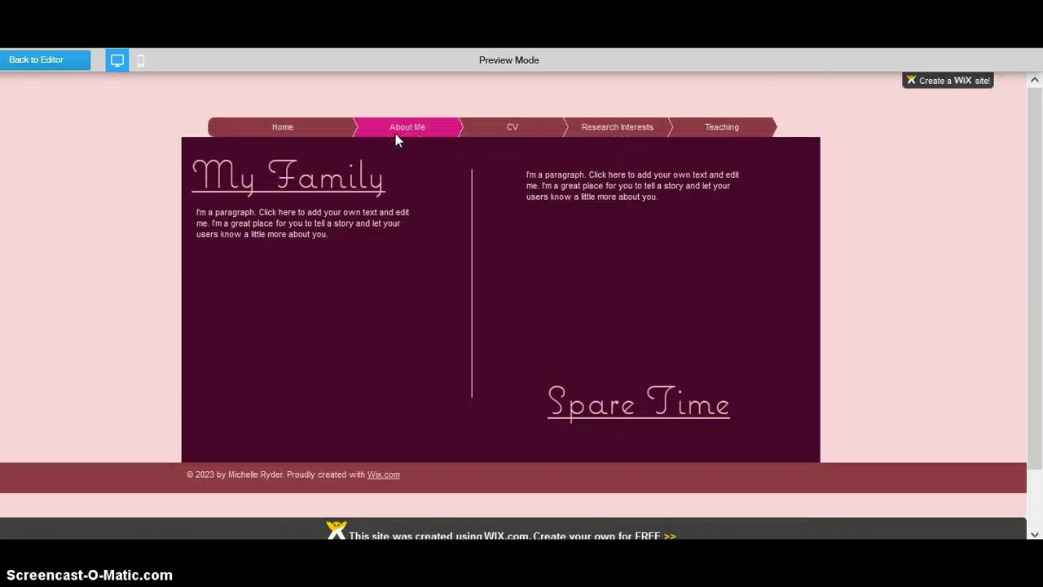
Follow the My Family heading on the About Me page, enlarge the gallery's current photo and close the enlarged view.
{"action": "left_click", "coordinate": [338, 184]}
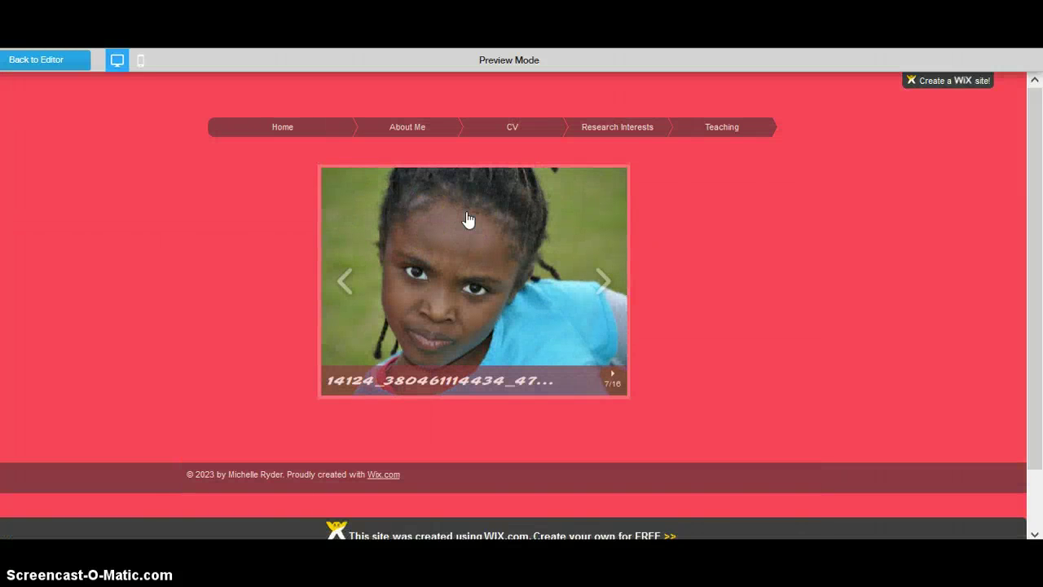
{"action": "left_click", "coordinate": [467, 216]}
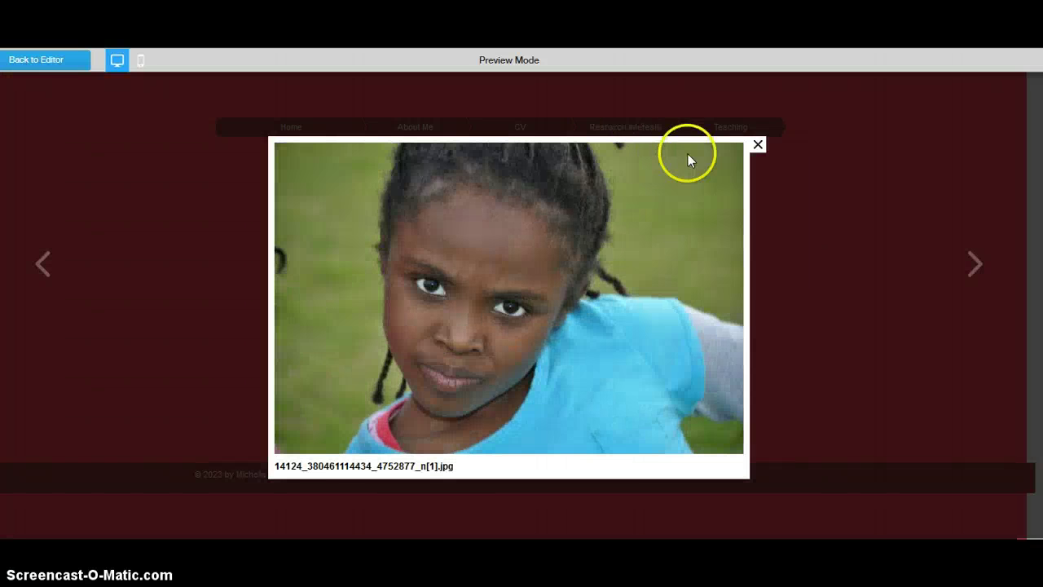
{"action": "left_click", "coordinate": [760, 146]}
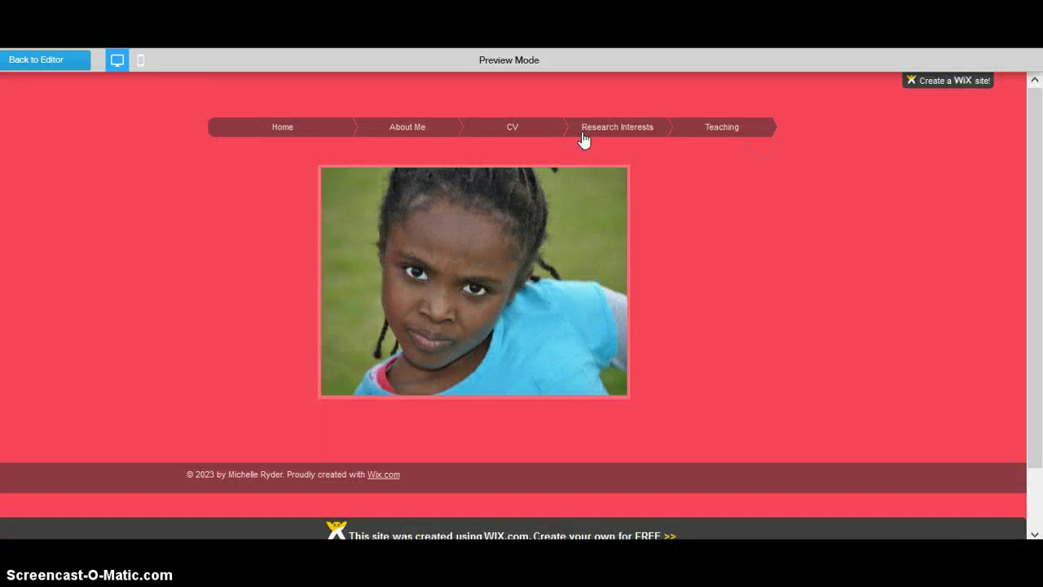
Open the CV page in the preview and look over its content.
{"action": "left_click", "coordinate": [491, 130]}
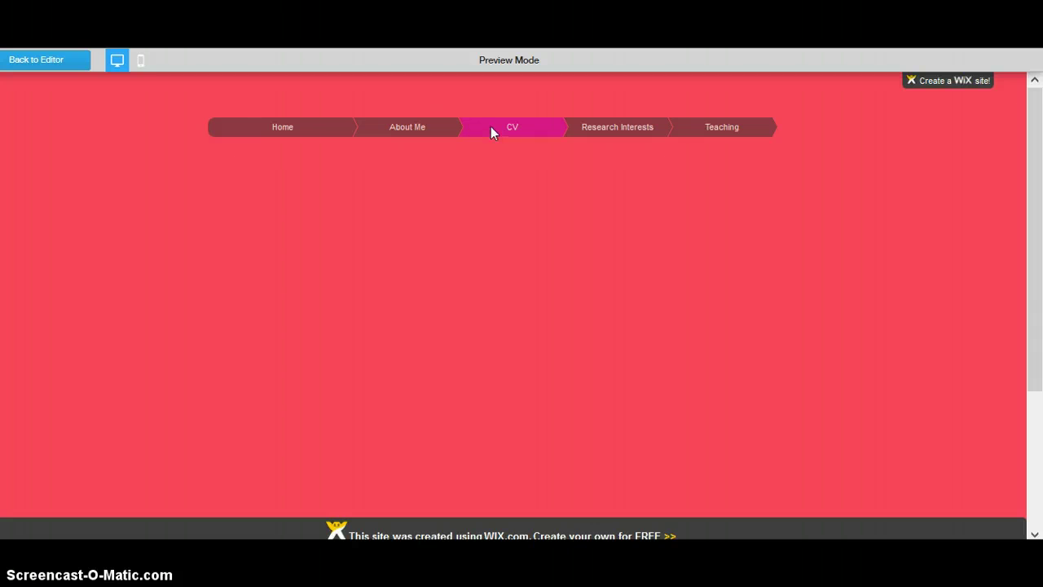
{"action": "left_click", "coordinate": [553, 171]}
{"action": "mouse_move", "coordinate": [1033, 274]}
{"action": "left_mouse_down"}
{"action": "mouse_move", "coordinate": [1035, 435]}
{"action": "mouse_move", "coordinate": [1028, 292]}
{"action": "left_mouse_up"}
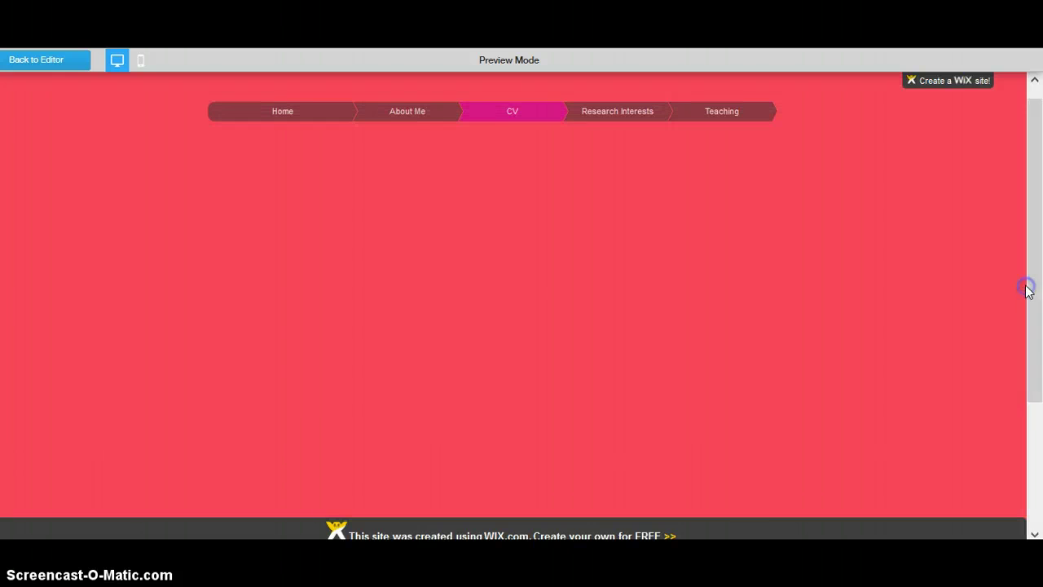
{"action": "left_click", "coordinate": [505, 118]}
{"action": "left_click", "coordinate": [530, 116]}
{"action": "left_click", "coordinate": [524, 65]}
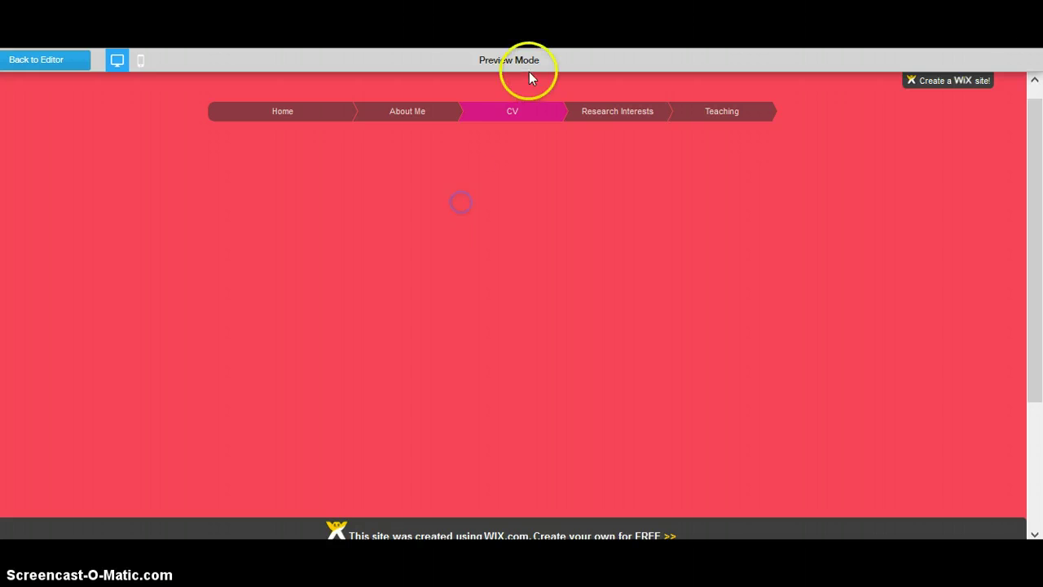
{"action": "left_click", "coordinate": [516, 114]}
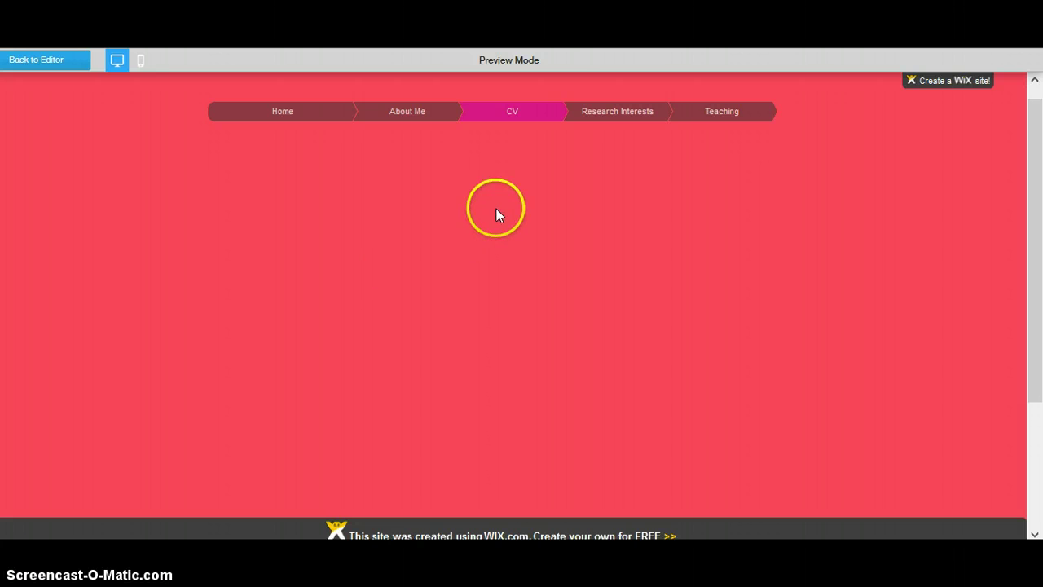
View the Research Interests and Teaching pages and return from the preview to the editor.
{"action": "left_click", "coordinate": [595, 114]}
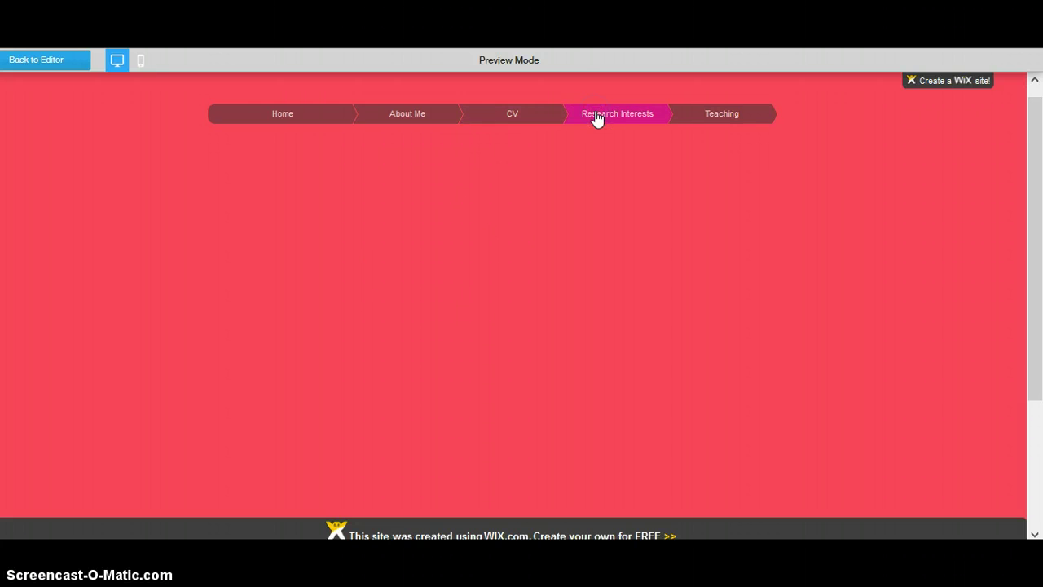
{"action": "left_click", "coordinate": [733, 131]}
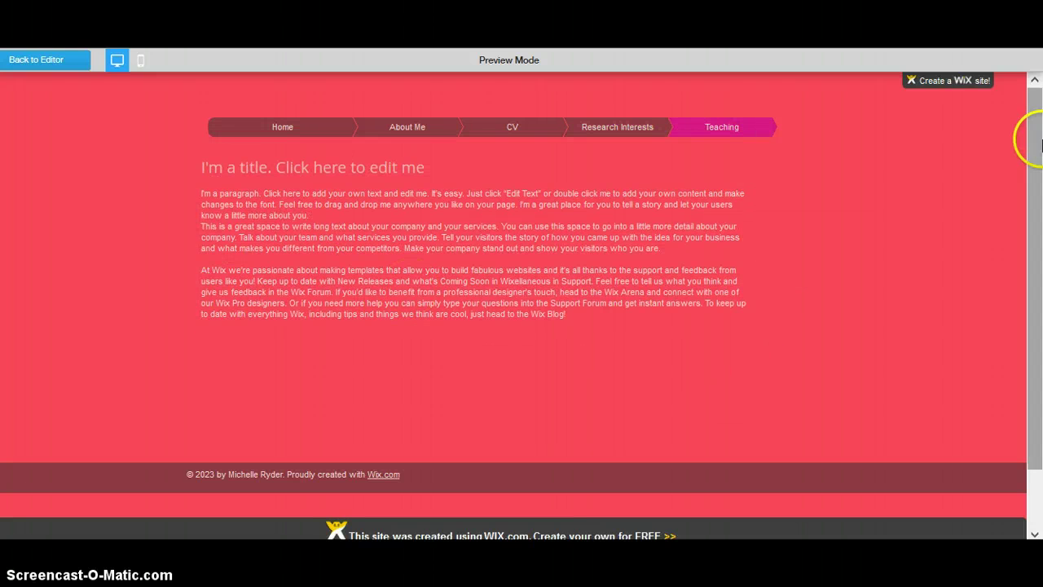
{"action": "left_click", "coordinate": [19, 62]}
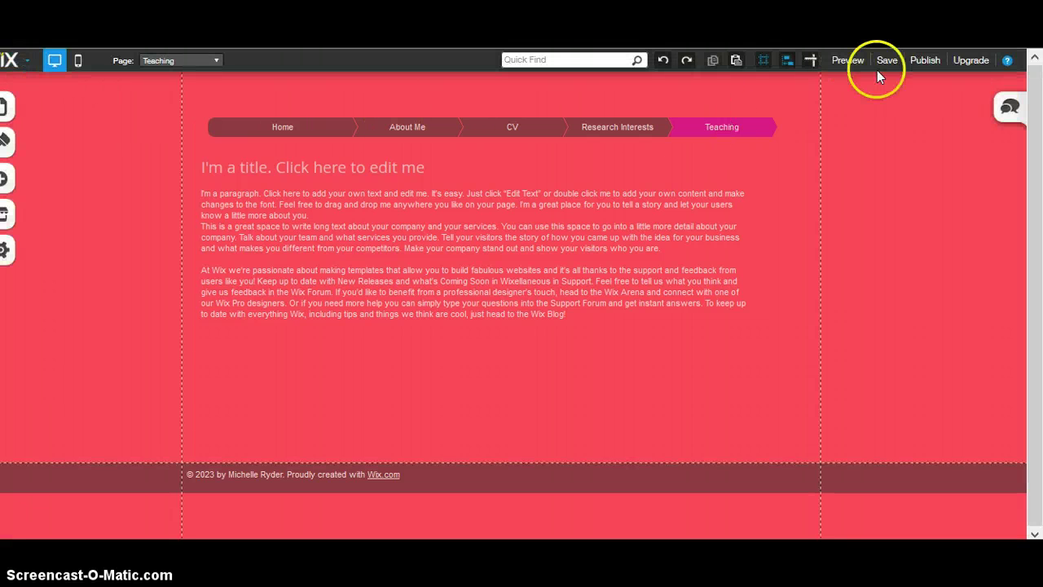
Start publishing the site, allowing search engines to find it and enabling the optimized Mobile View.
{"action": "left_click", "coordinate": [931, 62]}
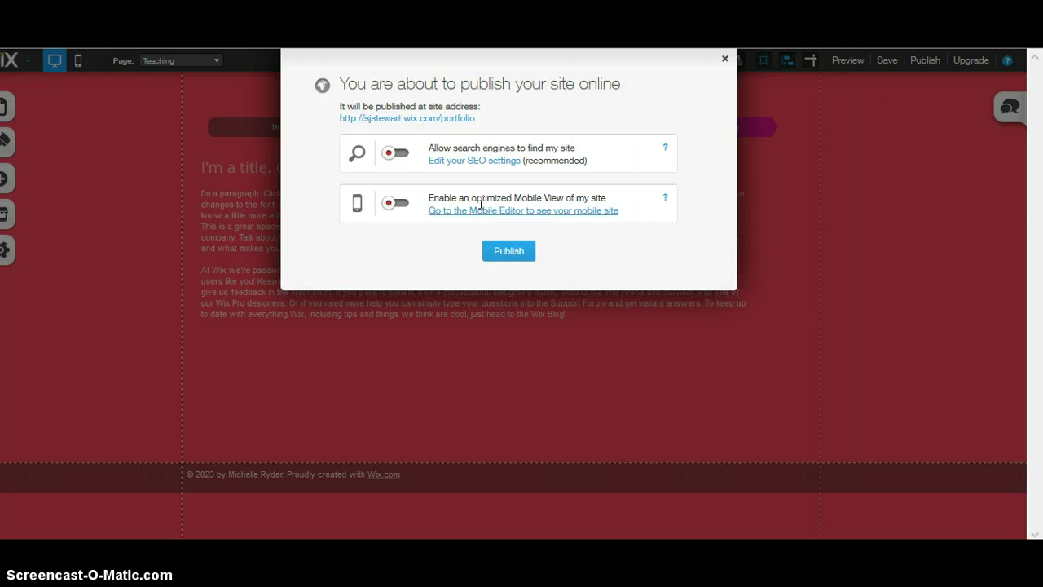
{"action": "left_click", "coordinate": [395, 154]}
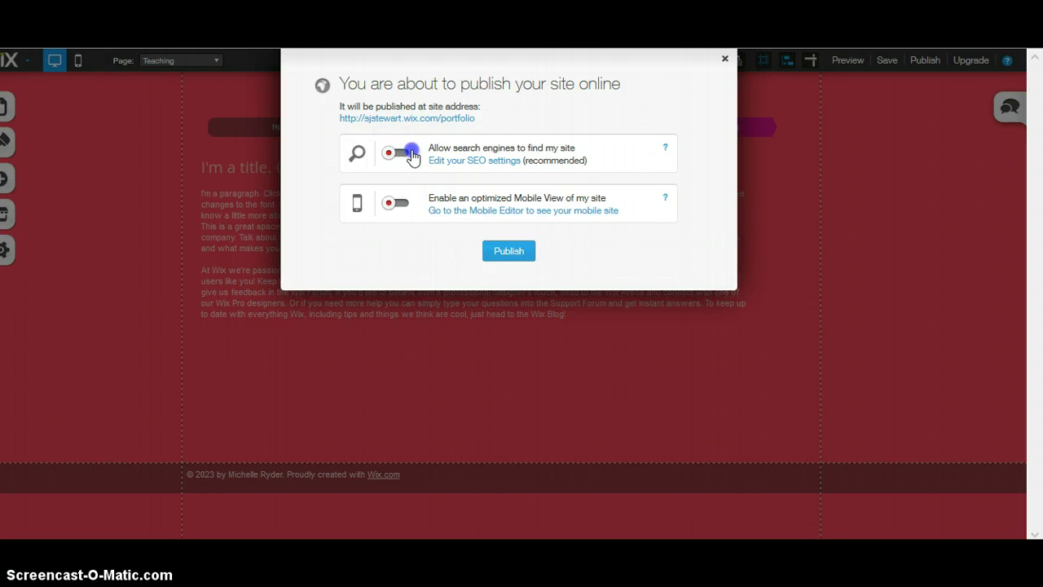
{"action": "left_click", "coordinate": [394, 205]}
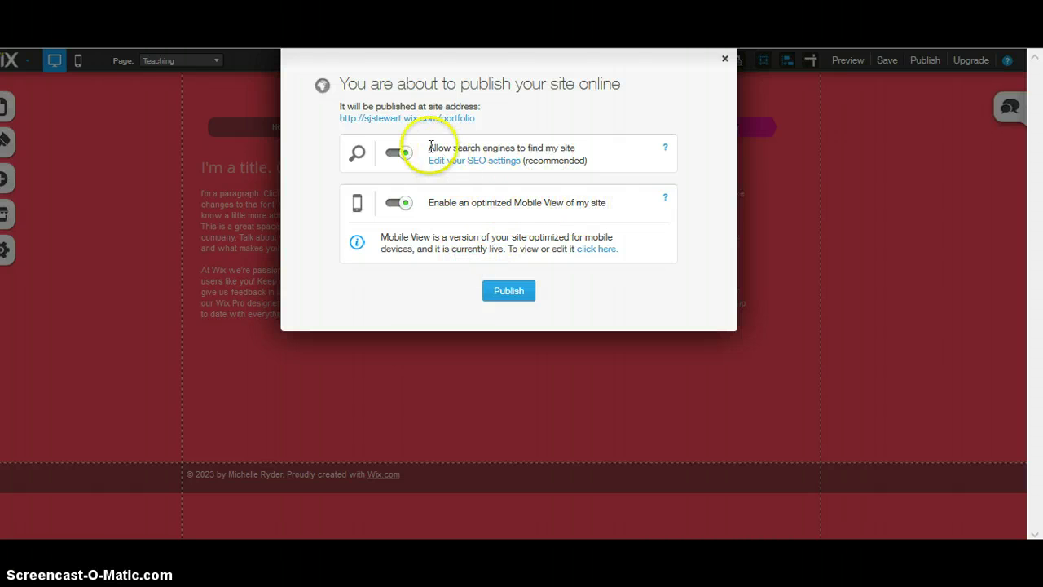
Turn off both search engine access and the optimized Mobile View for the site being published.
{"action": "left_click_drag", "start_coordinate": [402, 152], "coordinate": [375, 152]}
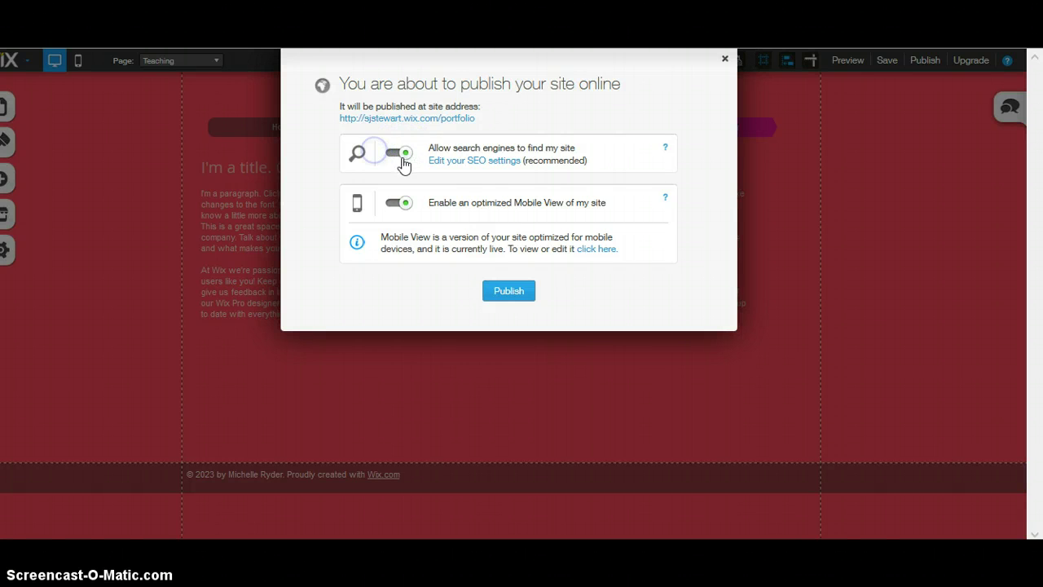
{"action": "left_click", "coordinate": [383, 157]}
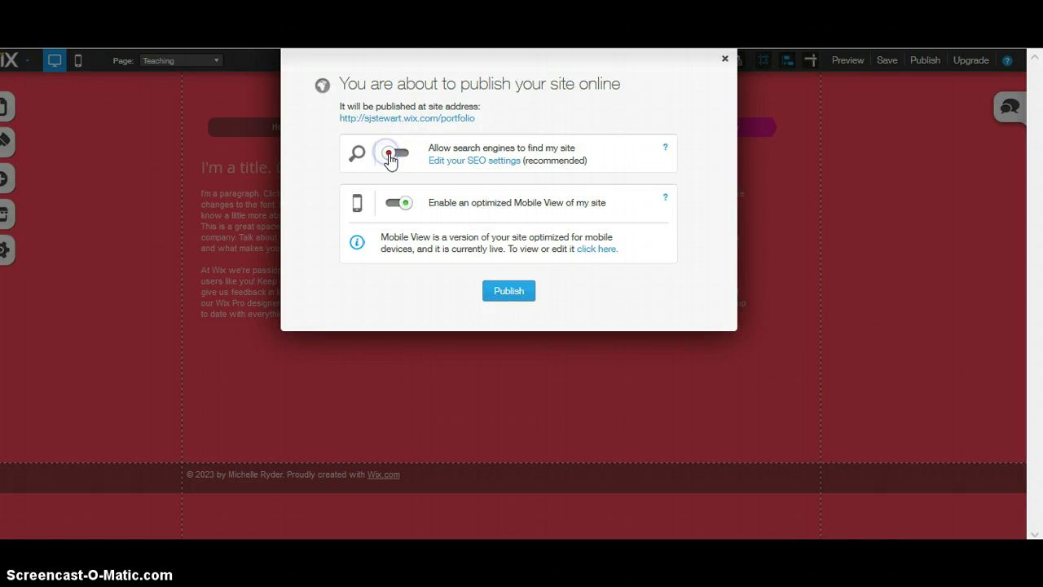
{"action": "left_click", "coordinate": [408, 203]}
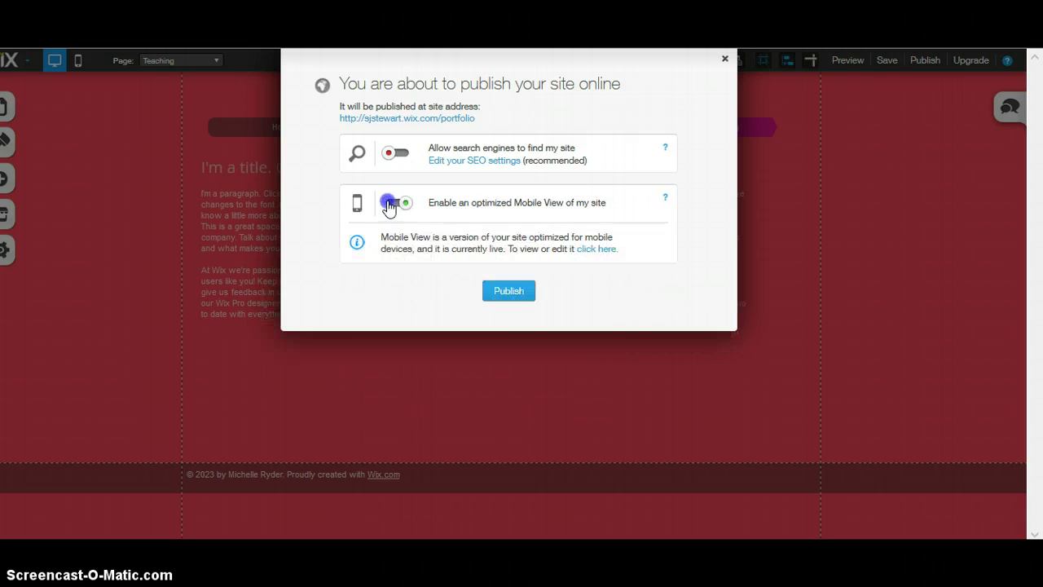
{"action": "left_click_drag", "start_coordinate": [392, 206], "coordinate": [394, 204]}
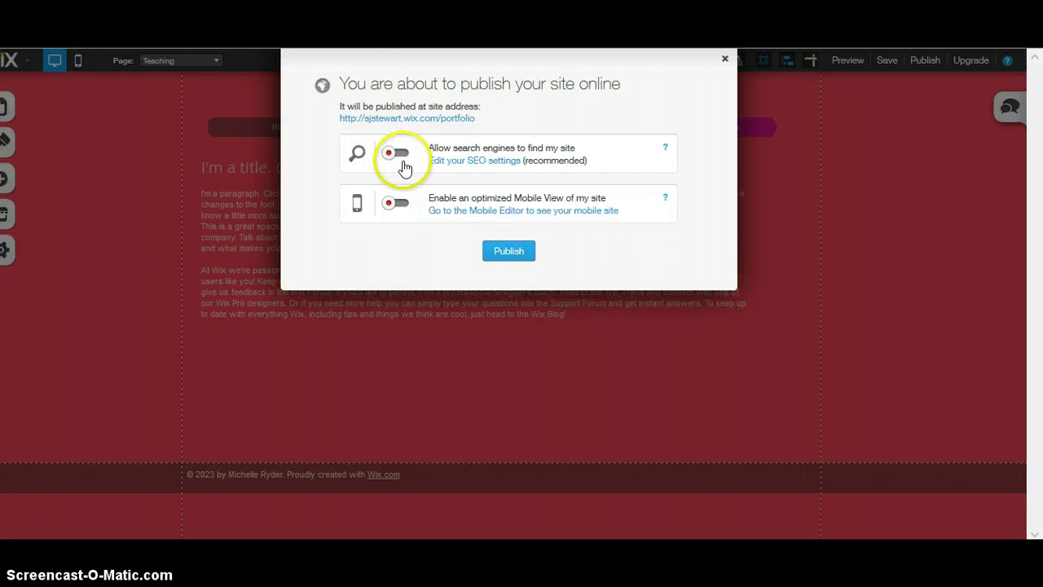
Publish the site online and dismiss the confirmation and follow-up dialogs.
{"action": "left_click", "coordinate": [505, 252]}
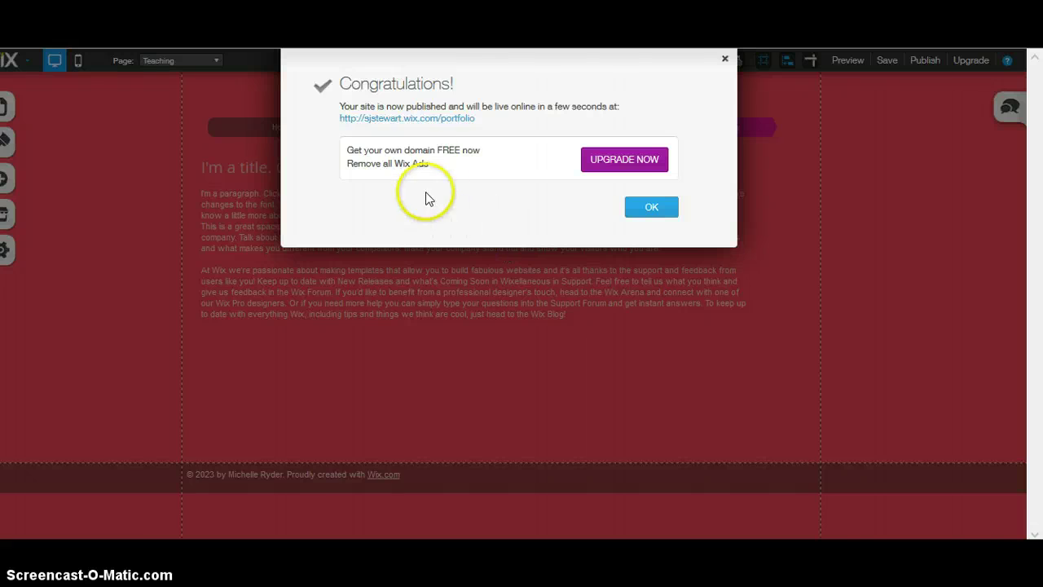
{"action": "left_click", "coordinate": [649, 210]}
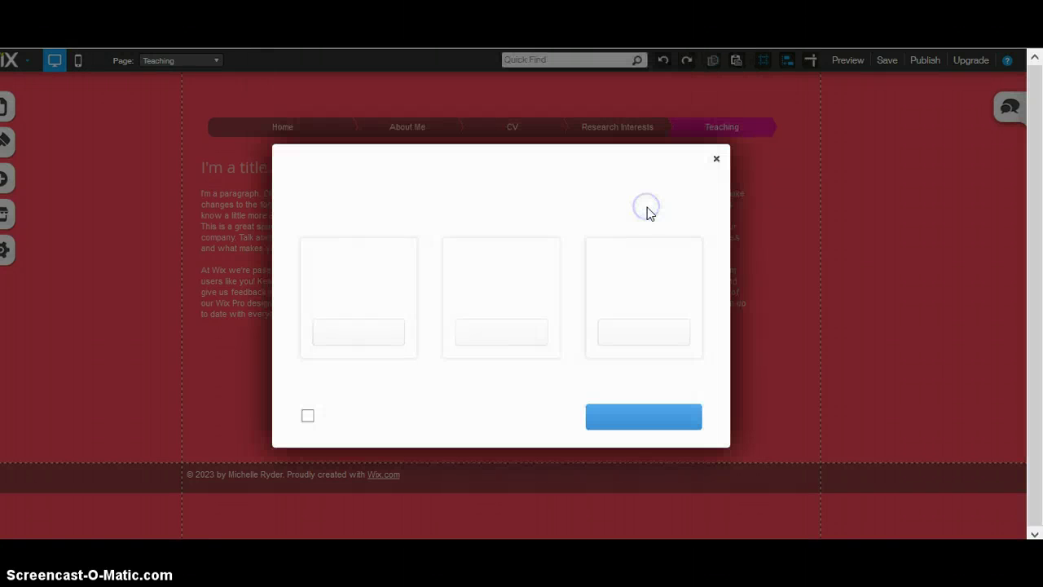
{"action": "left_click", "coordinate": [641, 422]}
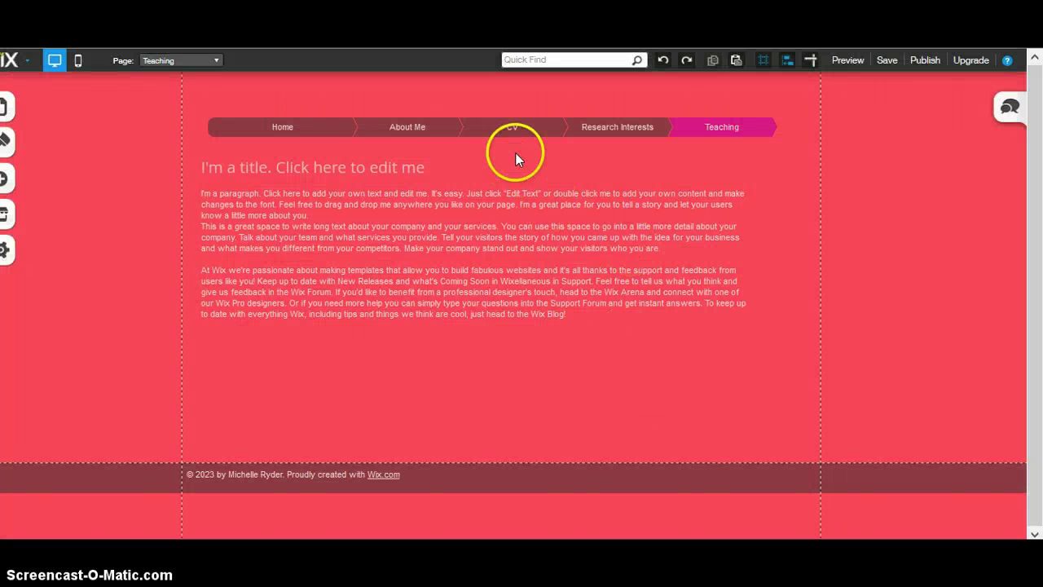
{"action": "left_click", "coordinate": [519, 130]}
{"action": "left_click", "coordinate": [450, 262]}
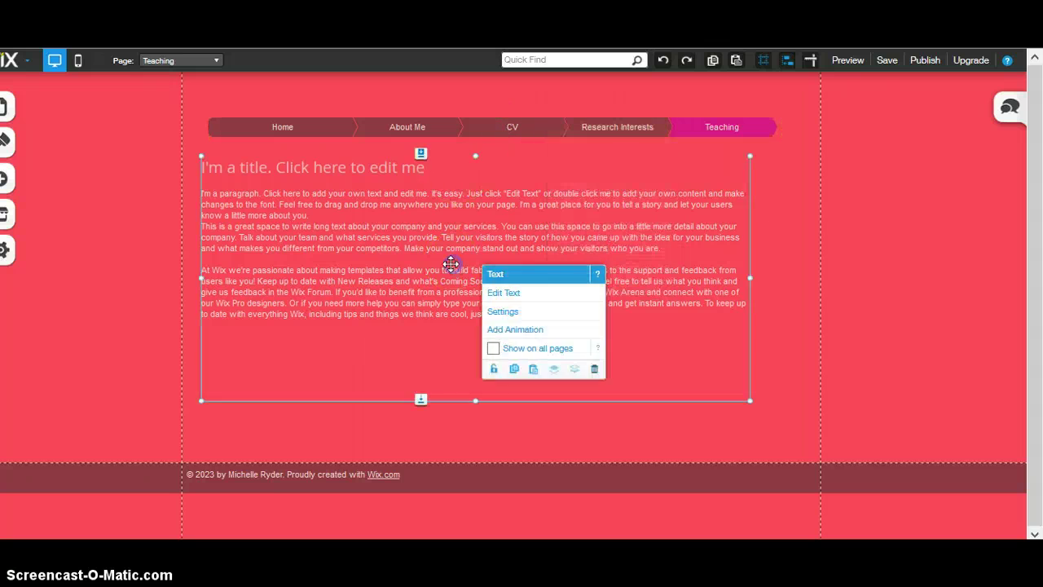
{"action": "left_click", "coordinate": [921, 143]}
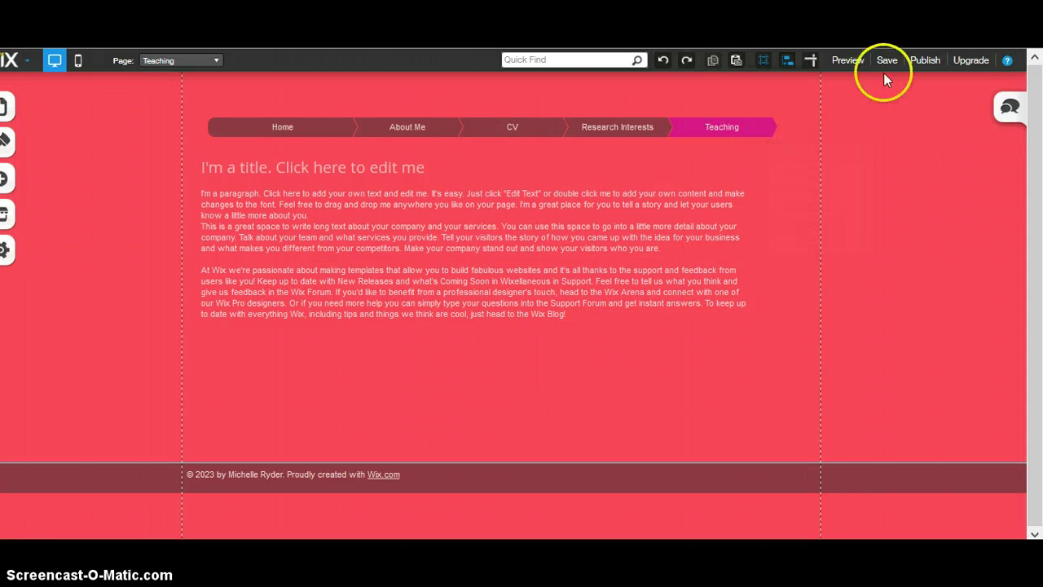
Review the site address in the publishing options, highlight it and close the dialog without publishing again.
{"action": "left_click", "coordinate": [933, 60]}
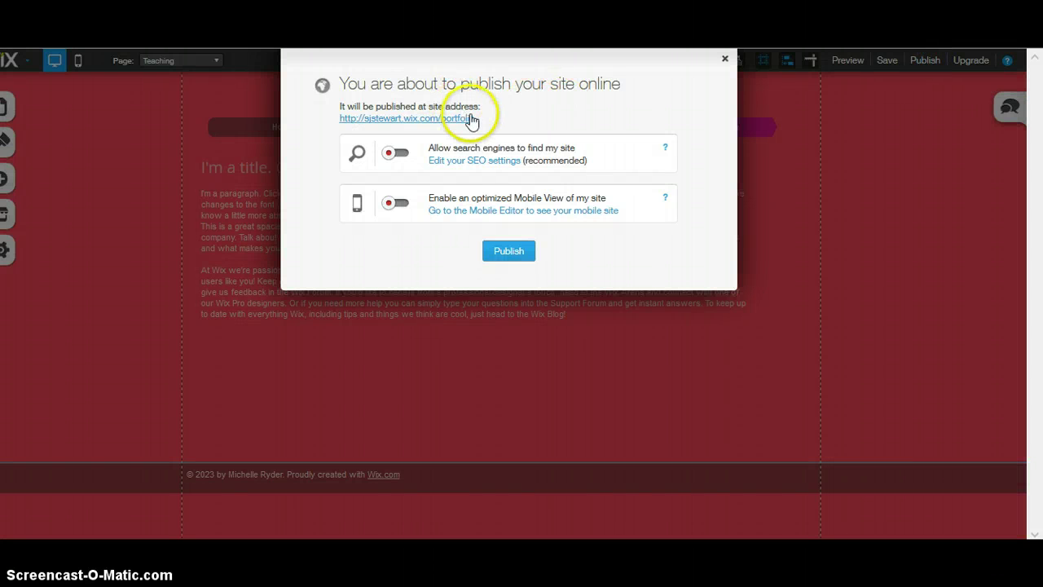
{"action": "left_click_drag", "start_coordinate": [475, 120], "coordinate": [334, 124]}
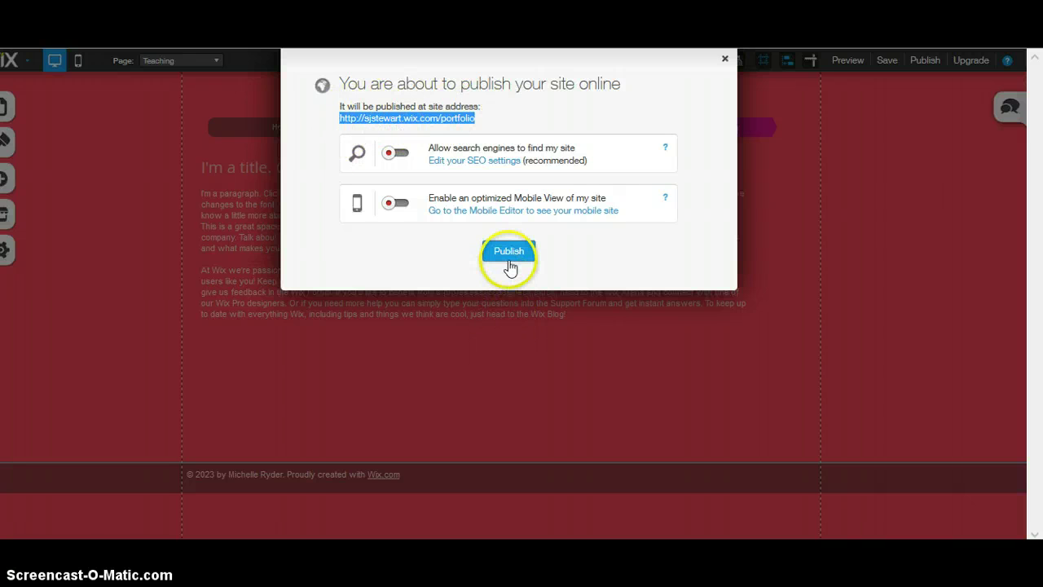
{"action": "left_click", "coordinate": [724, 59]}
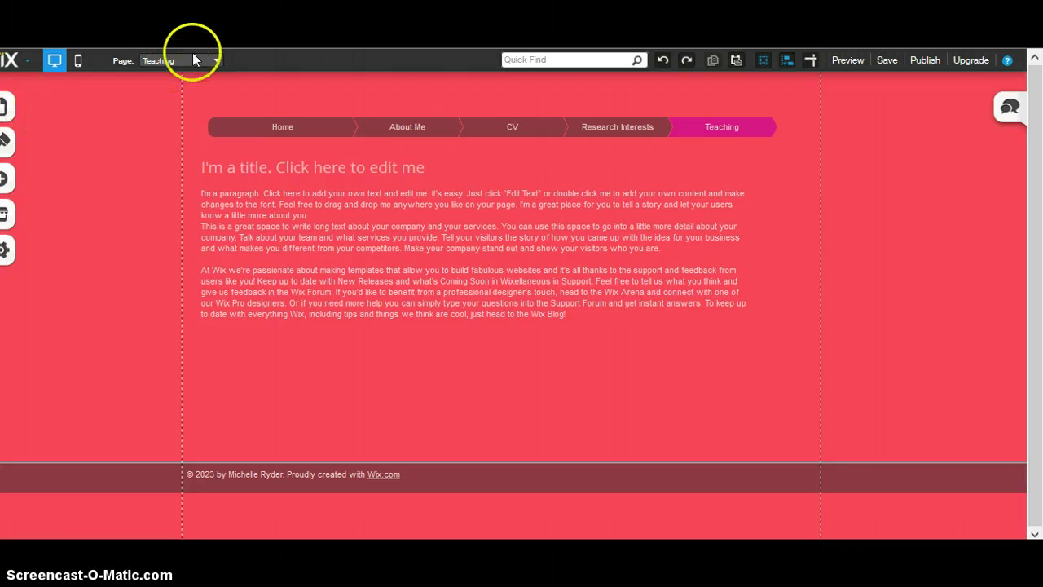
Switch the editor to the CV page and select its flip booklets, web booklets, and sliders app.
{"action": "left_click", "coordinate": [217, 63]}
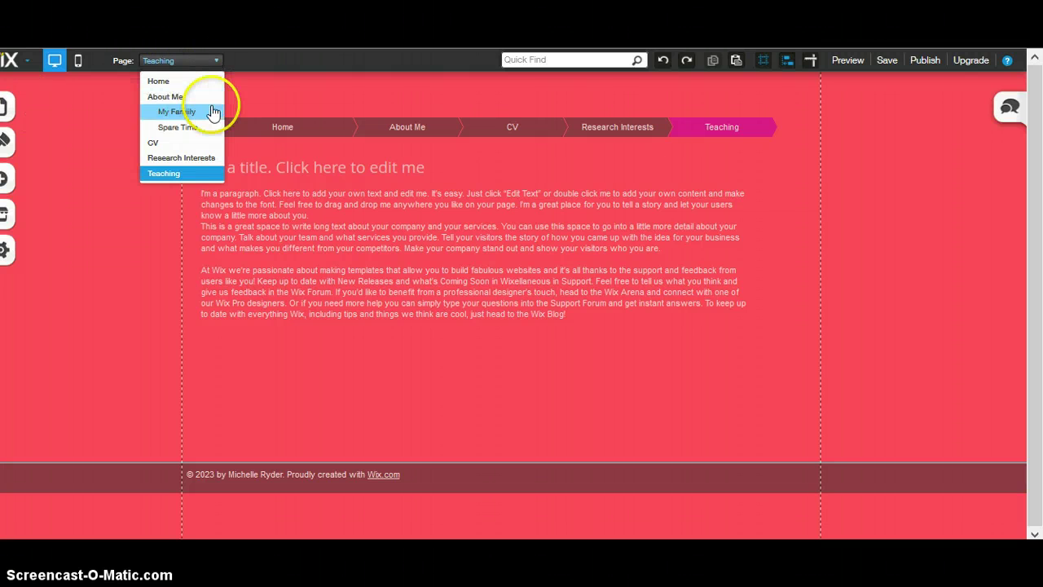
{"action": "left_click", "coordinate": [191, 144]}
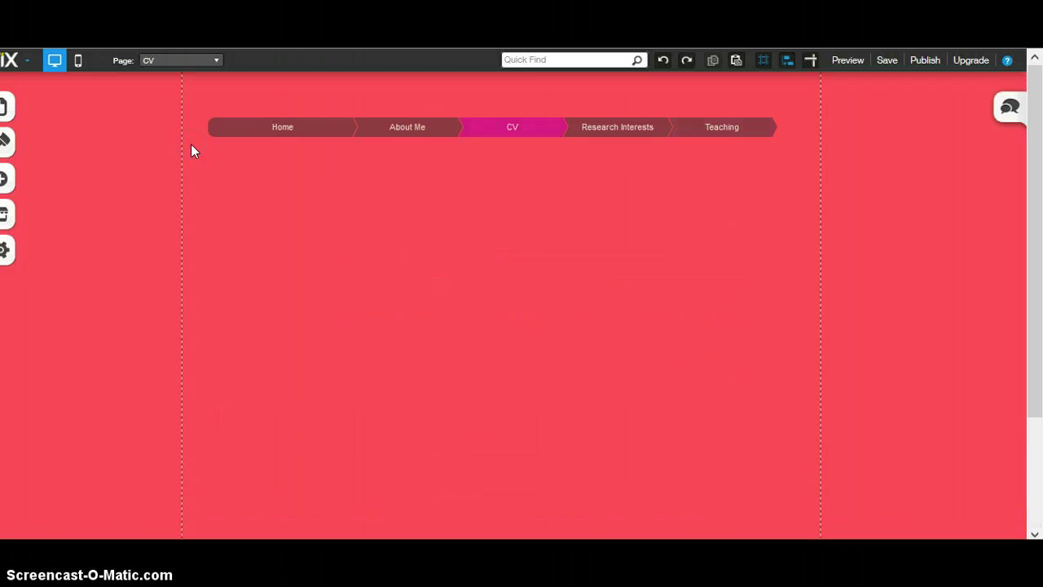
{"action": "left_click", "coordinate": [470, 238]}
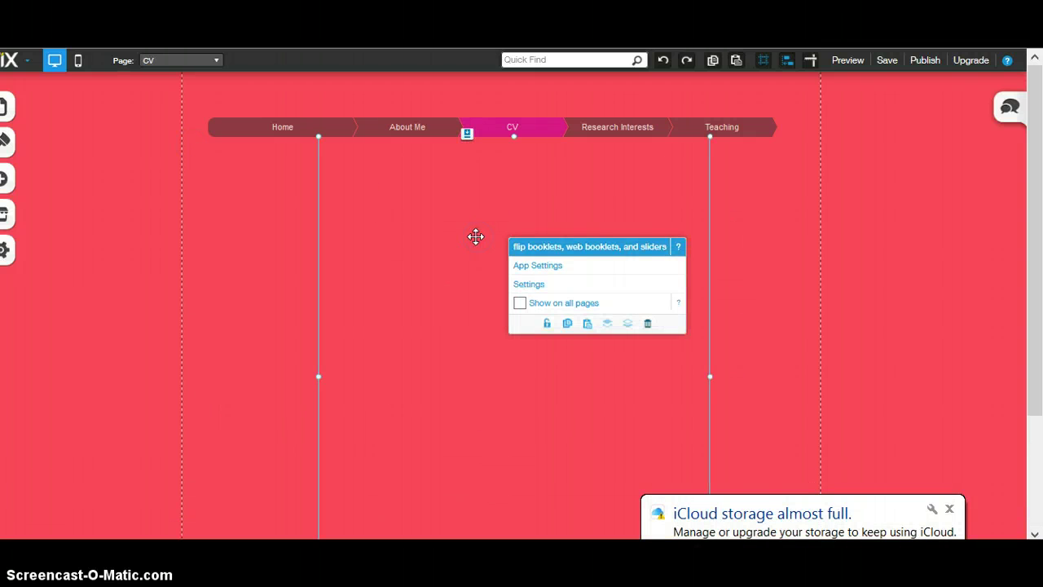
Delete the flip booklets, web booklets, and sliders app from the CV page.
{"action": "left_click", "coordinate": [391, 244]}
{"action": "mouse_move", "coordinate": [521, 214]}
{"action": "left_mouse_down"}
{"action": "mouse_move", "coordinate": [524, 250]}
{"action": "mouse_move", "coordinate": [519, 231]}
{"action": "left_mouse_up"}
{"action": "left_click", "coordinate": [749, 267]}
{"action": "left_click", "coordinate": [656, 274]}
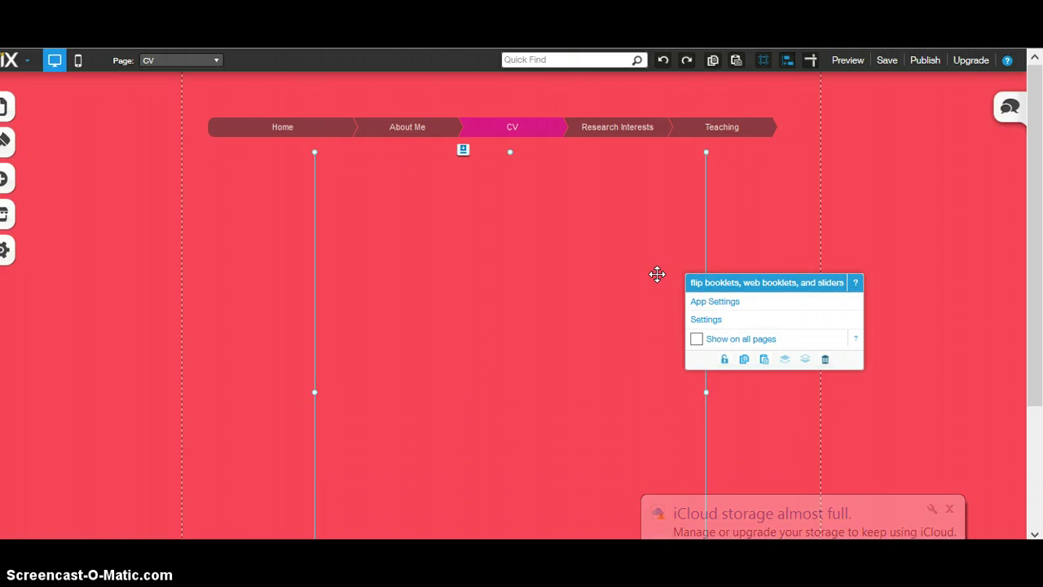
{"action": "left_click", "coordinate": [824, 361]}
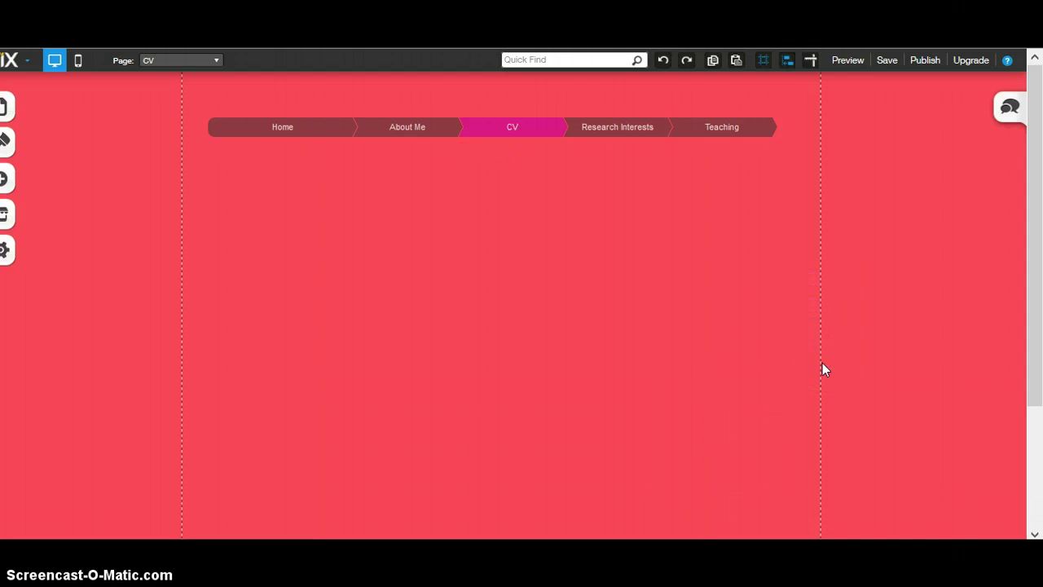
Switch to the Home page, review the effects available for editing the portrait photo, and close the image editor without saving.
{"action": "left_click", "coordinate": [216, 62]}
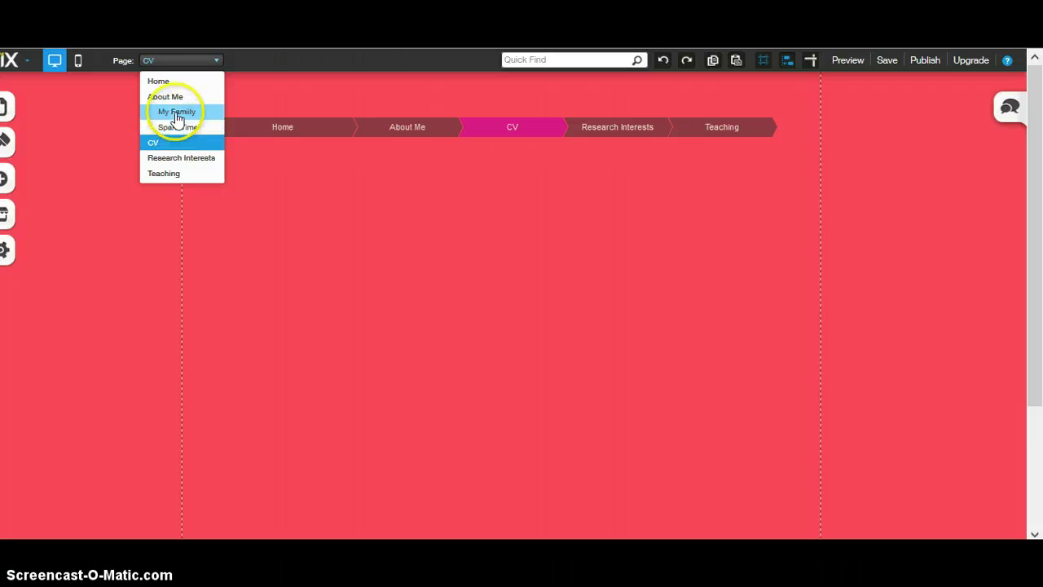
{"action": "left_click", "coordinate": [165, 81]}
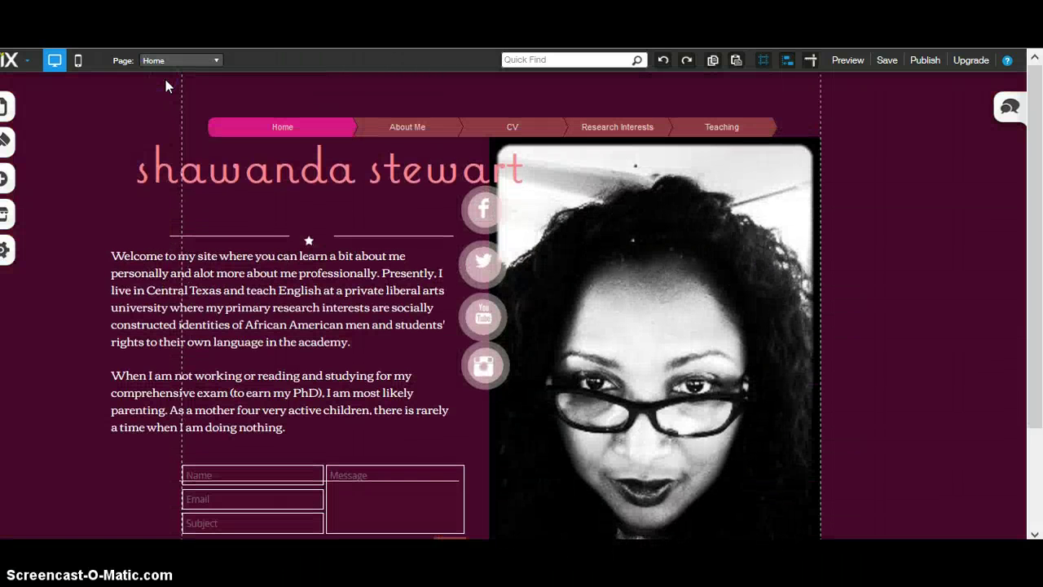
{"action": "left_click", "coordinate": [598, 298]}
{"action": "left_click", "coordinate": [604, 257]}
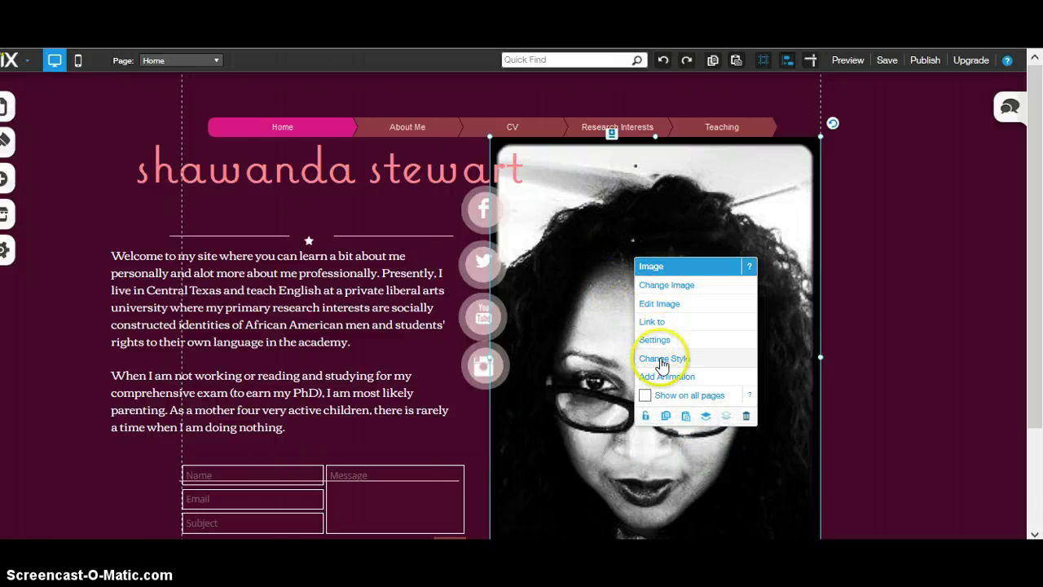
{"action": "left_click", "coordinate": [675, 306]}
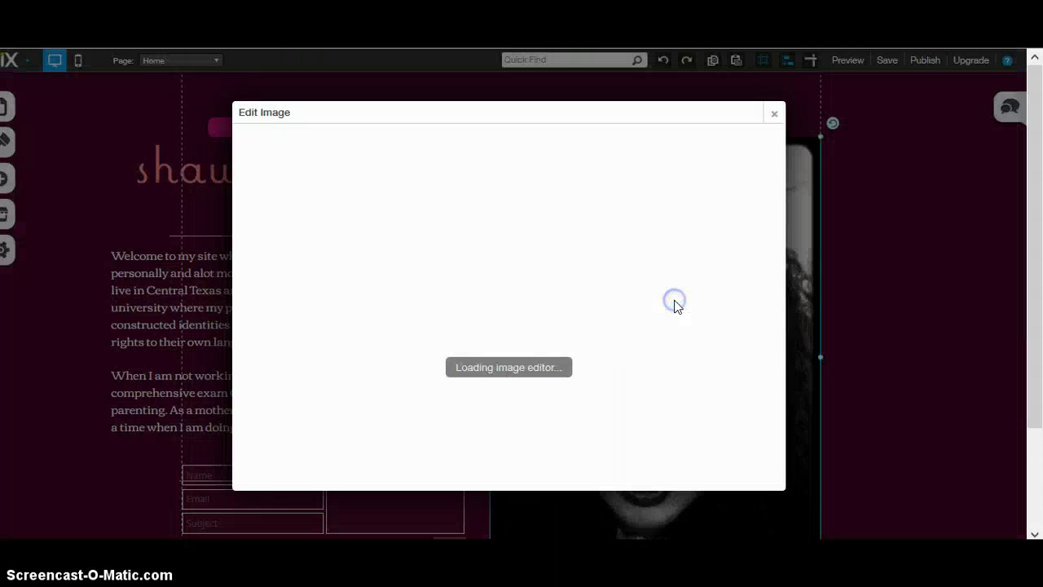
{"action": "left_click", "coordinate": [424, 172]}
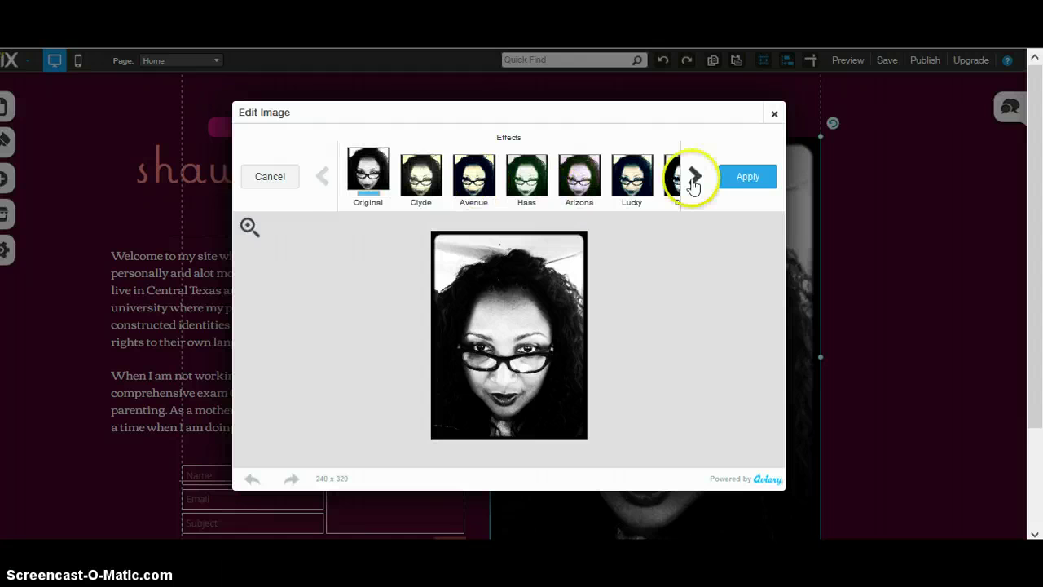
{"action": "left_click", "coordinate": [277, 181]}
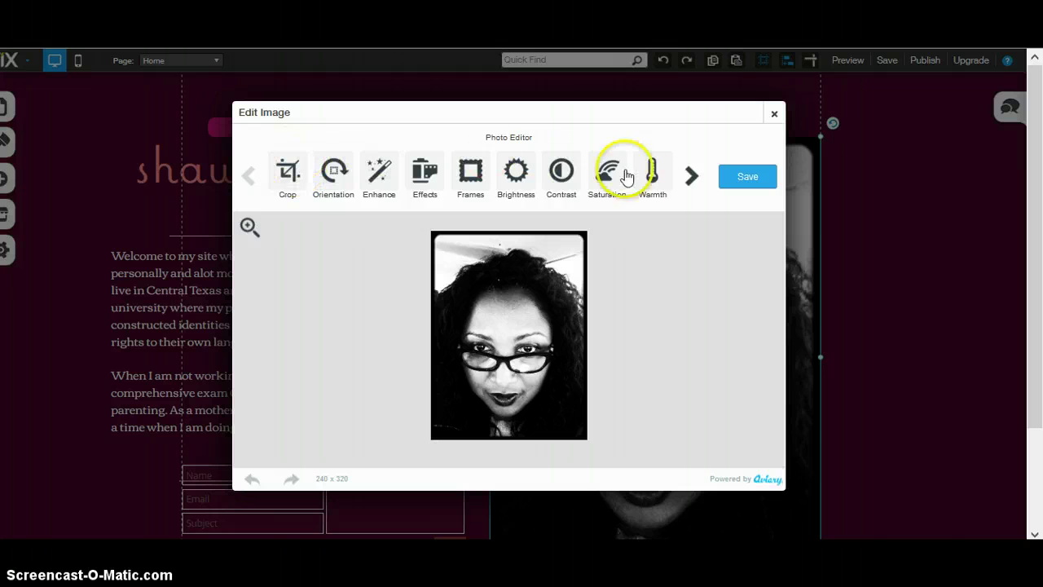
{"action": "left_click", "coordinate": [774, 114]}
Browse the replacement images and the computer upload option for the portrait, then close both without changing the image.
{"action": "left_click", "coordinate": [626, 285]}
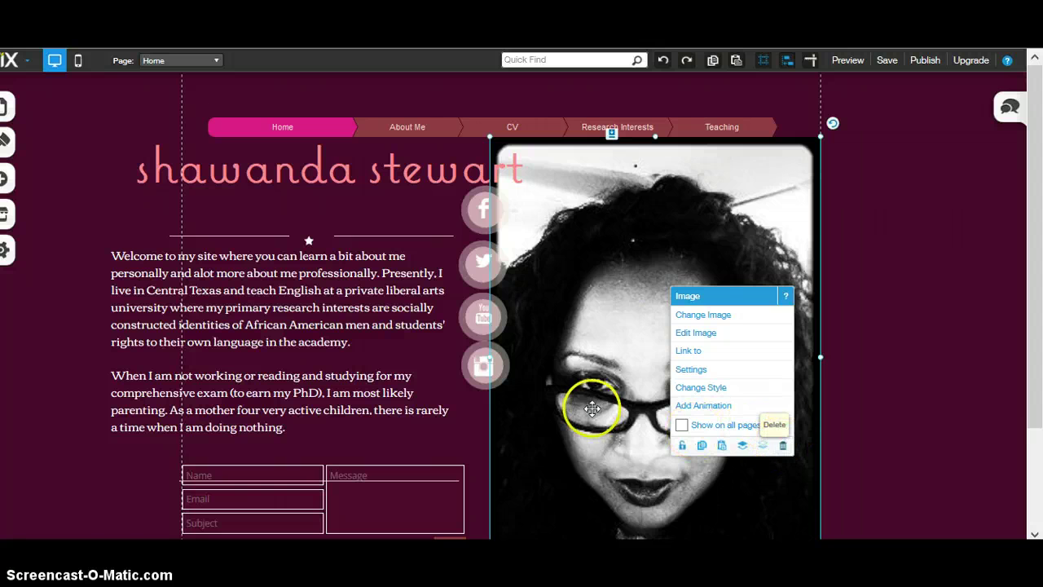
{"action": "left_click", "coordinate": [635, 175]}
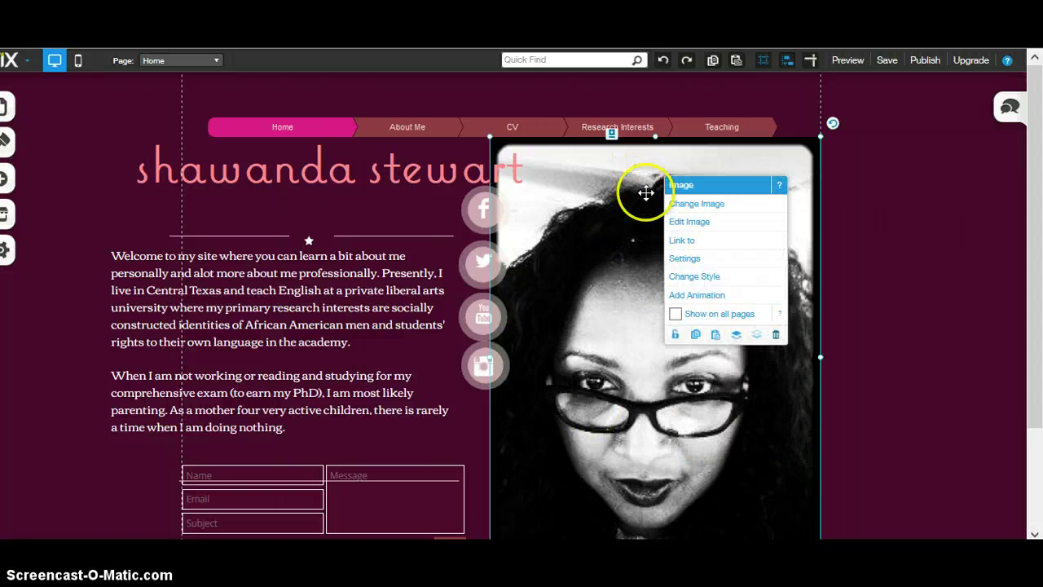
{"action": "left_click", "coordinate": [695, 206]}
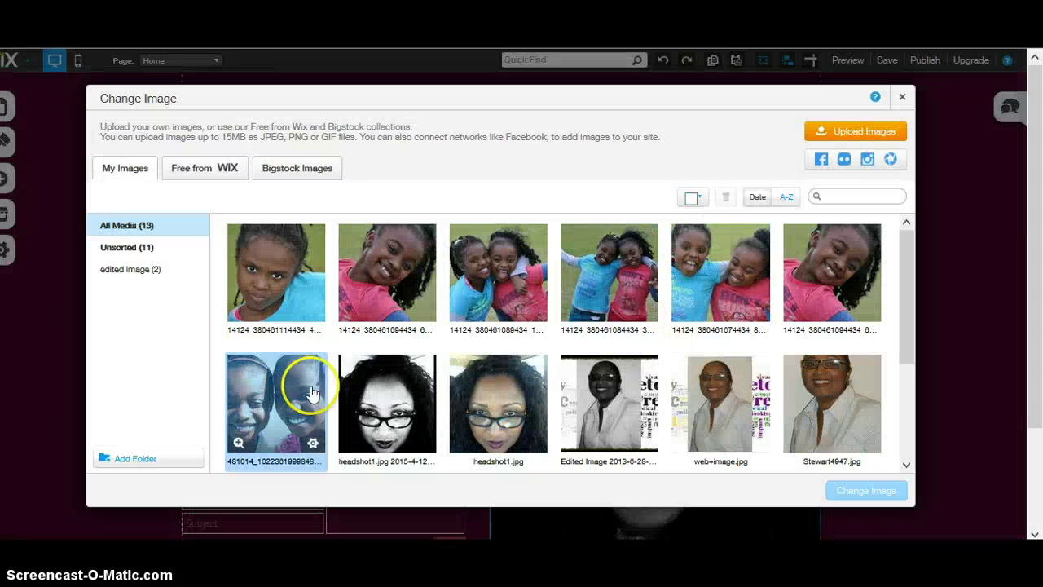
{"action": "left_click_drag", "start_coordinate": [906, 319], "coordinate": [896, 263]}
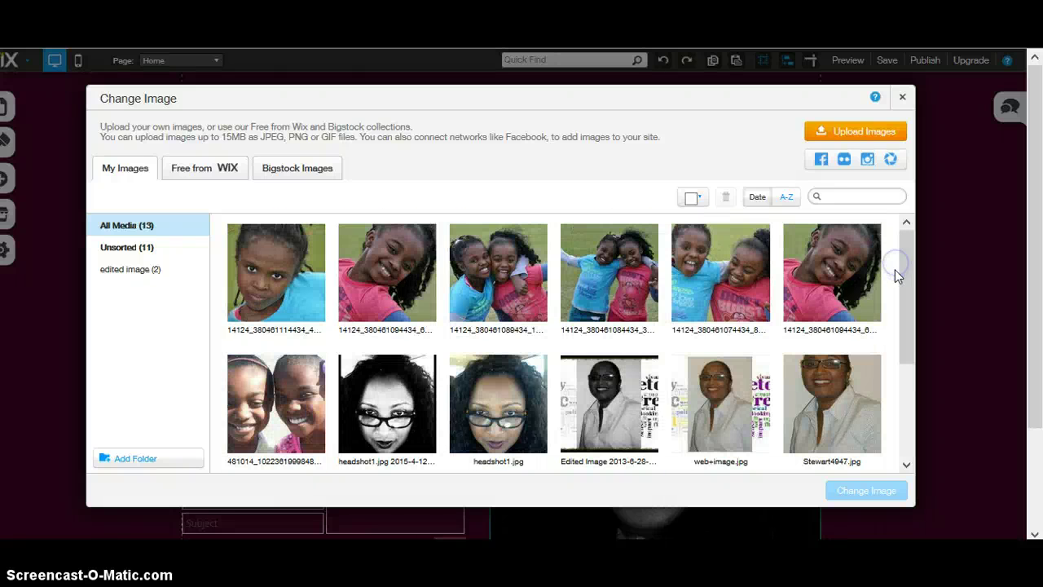
{"action": "left_click", "coordinate": [432, 271]}
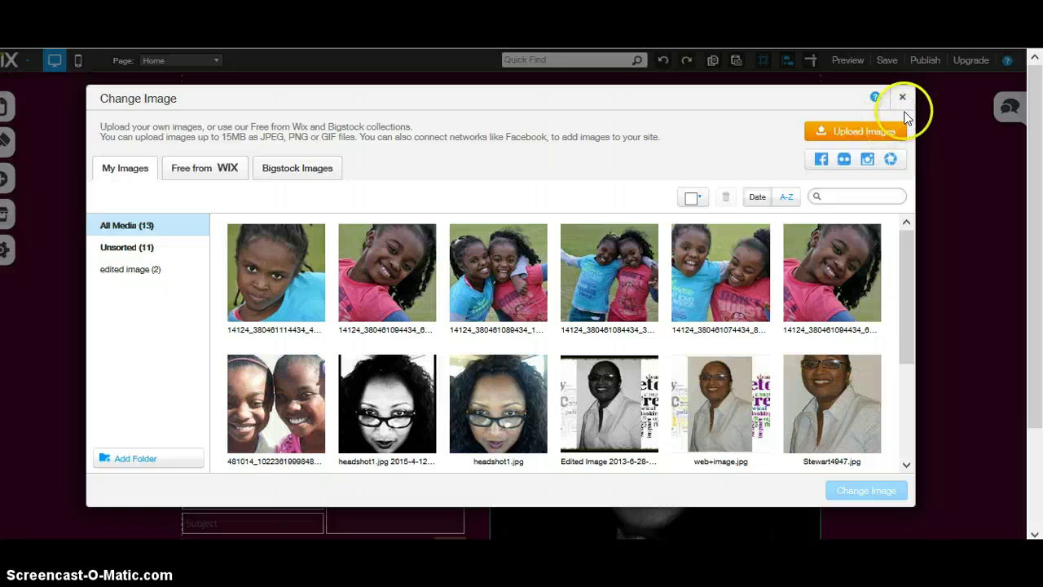
{"action": "left_click", "coordinate": [845, 133]}
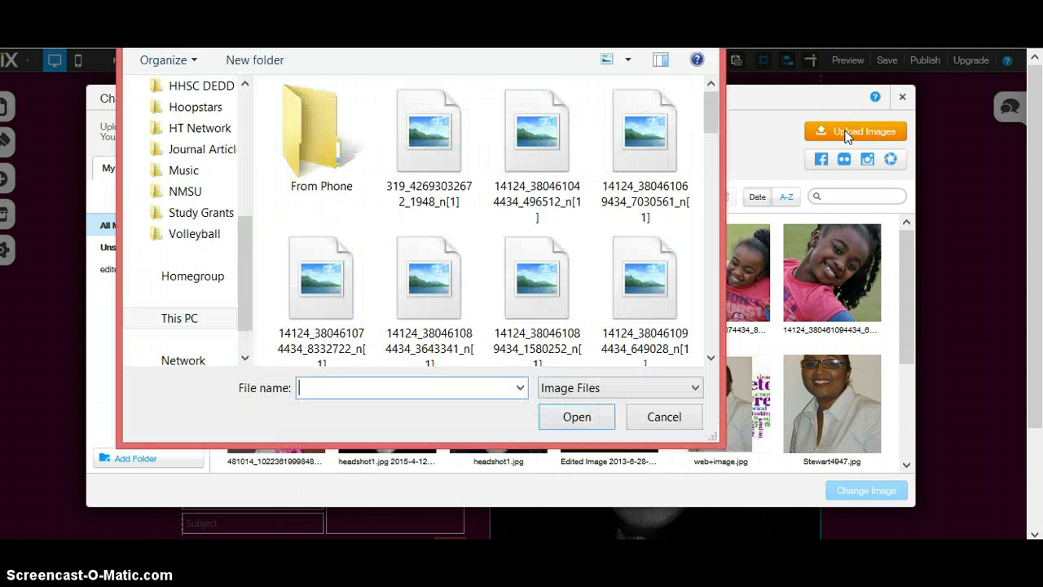
{"action": "left_click", "coordinate": [526, 199]}
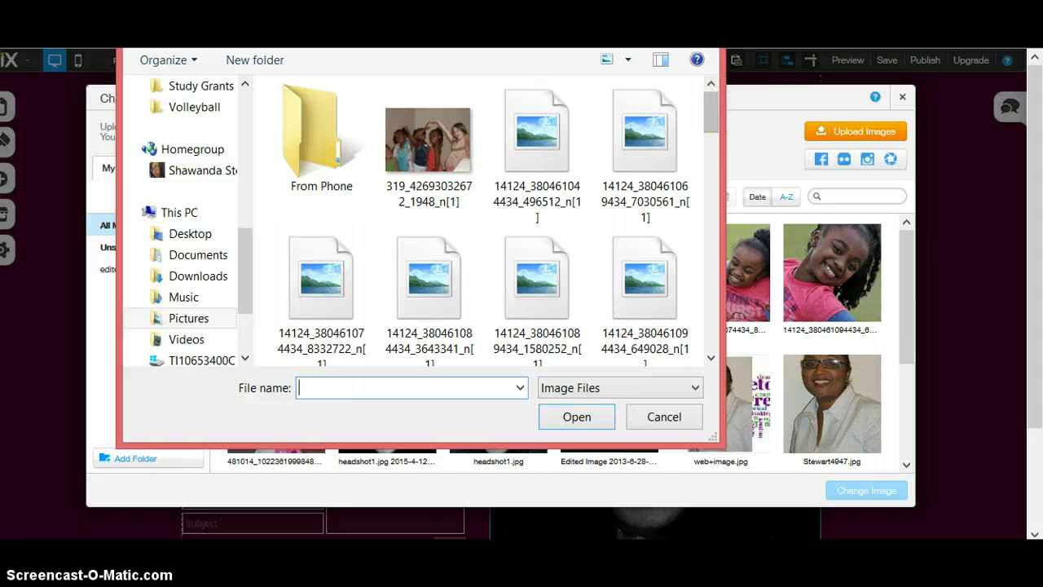
{"action": "key", "text": "Escape"}
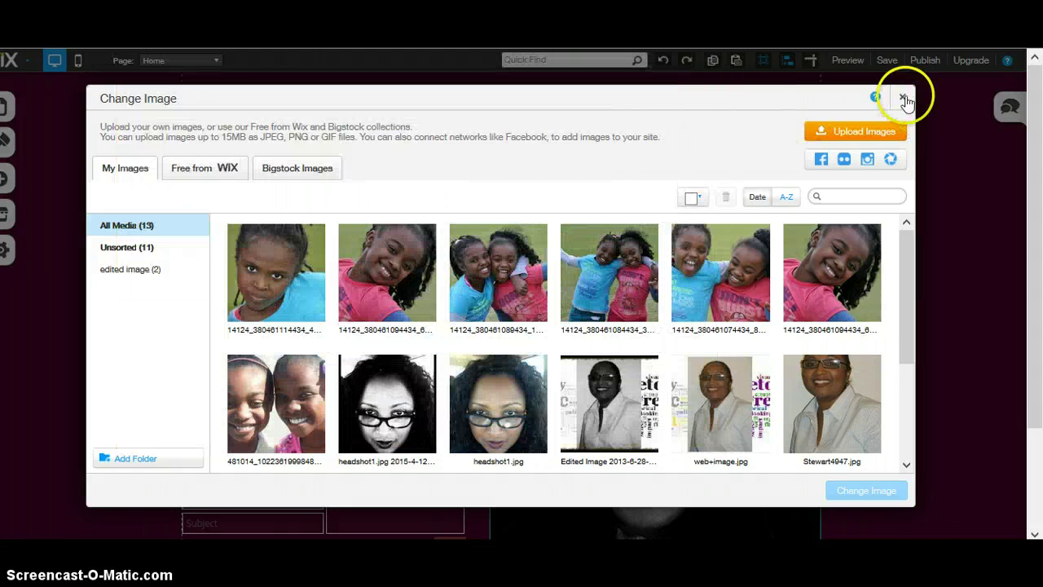
{"action": "left_click", "coordinate": [902, 96]}
Add a paragraph text box to the Home page and move it over the portrait's right edge, past the grid line, dismissing the warning.
{"action": "left_click", "coordinate": [308, 277]}
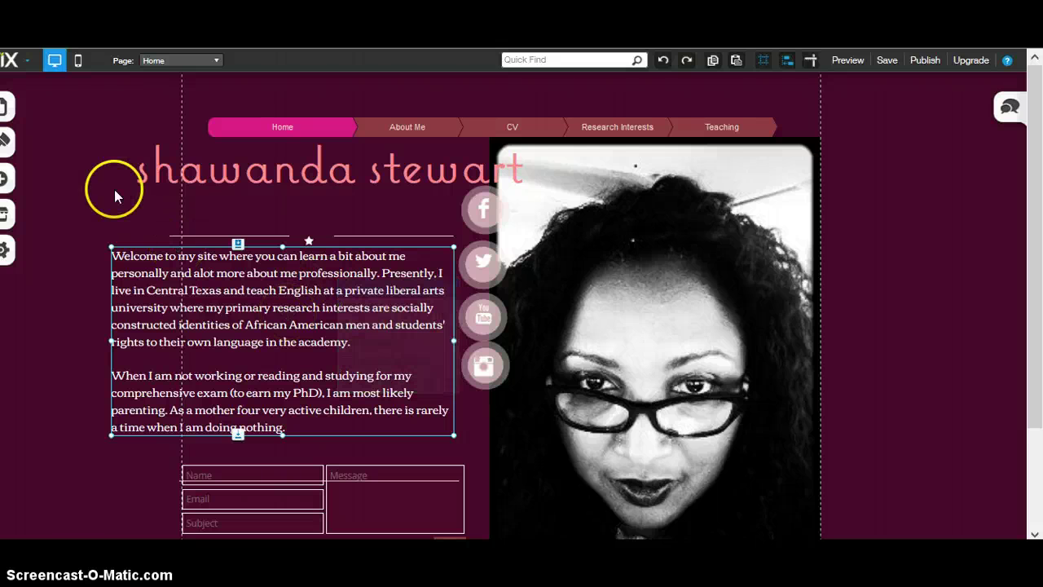
{"action": "left_click", "coordinate": [79, 180]}
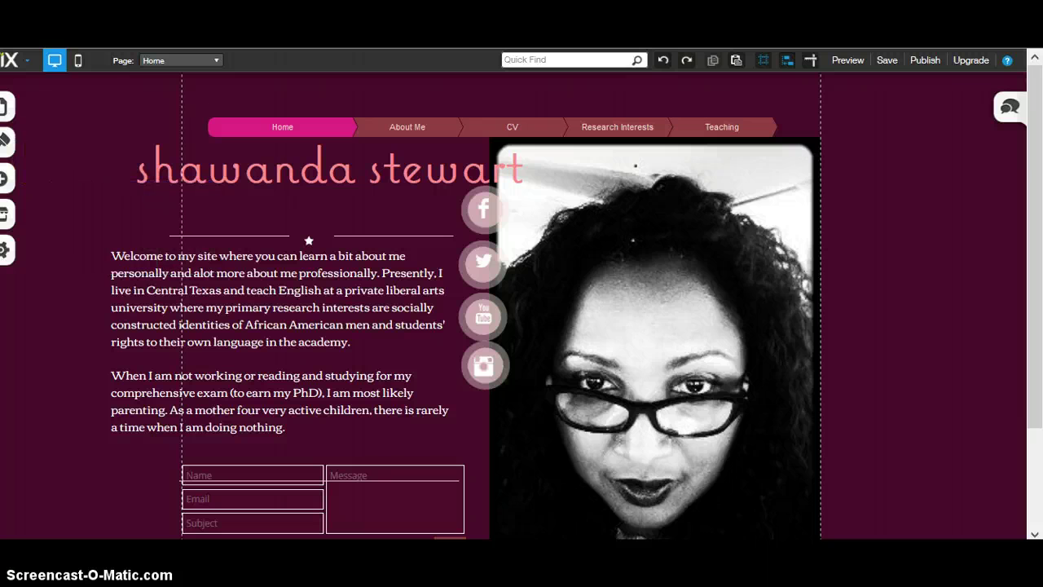
{"action": "left_click", "coordinate": [7, 140]}
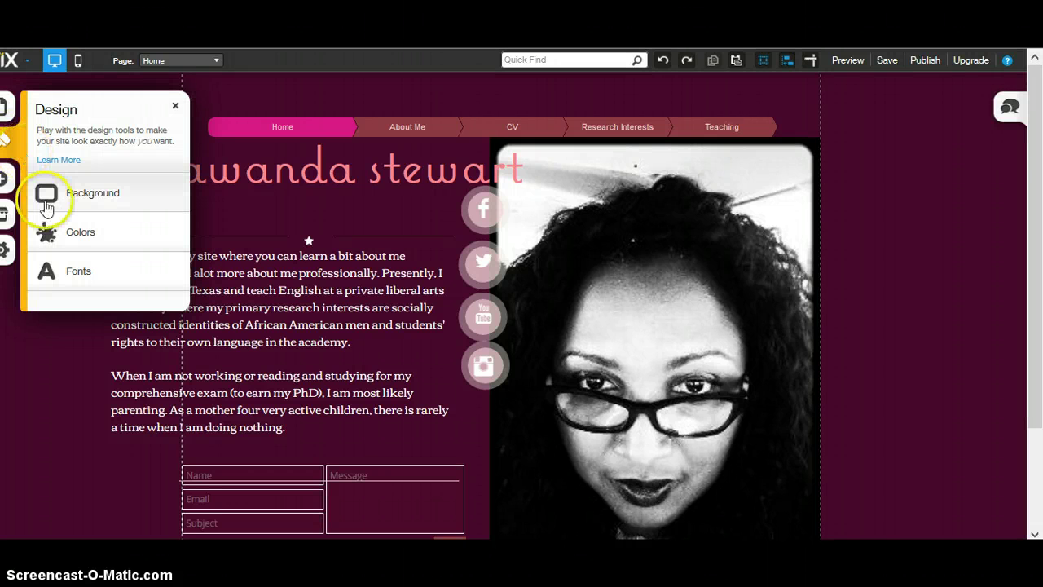
{"action": "left_click", "coordinate": [4, 178]}
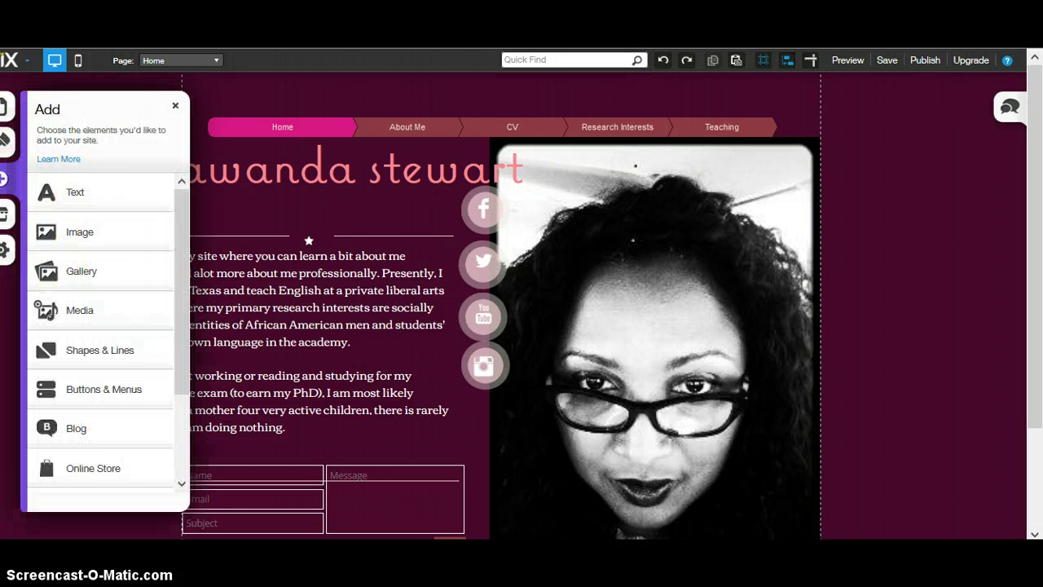
{"action": "left_click", "coordinate": [59, 193]}
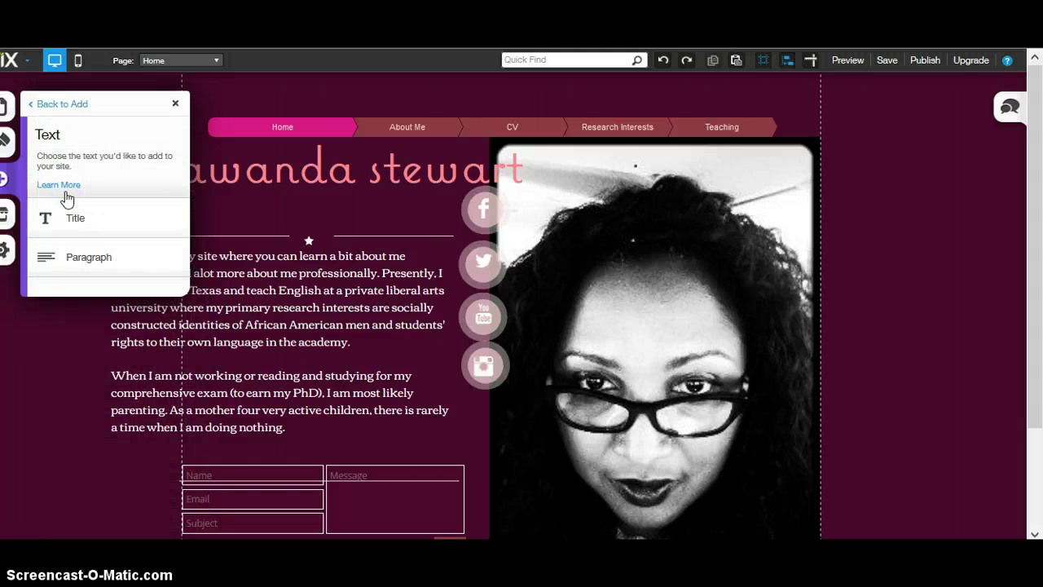
{"action": "left_click", "coordinate": [77, 254]}
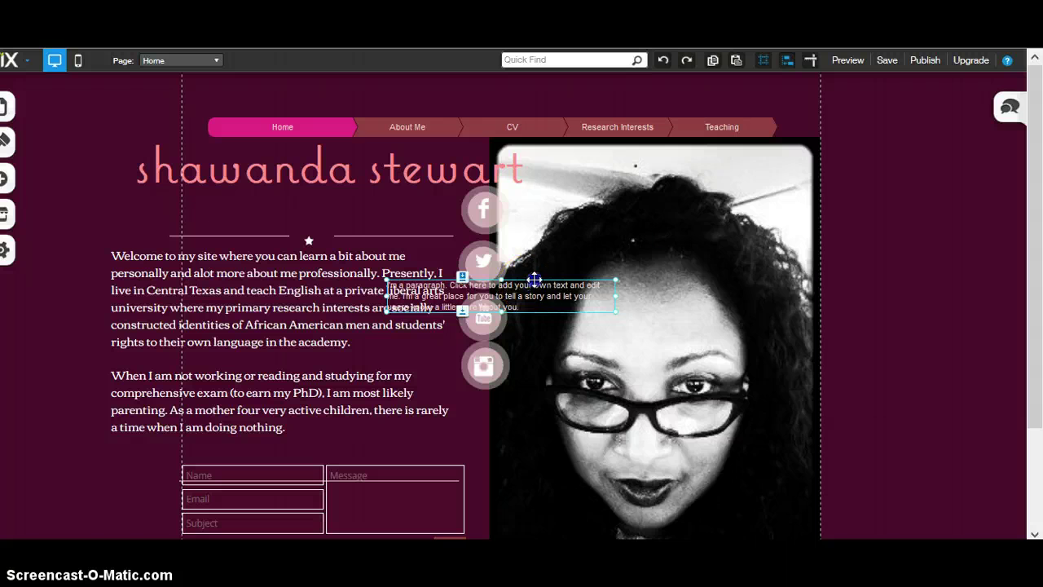
{"action": "left_click_drag", "start_coordinate": [533, 279], "coordinate": [895, 265]}
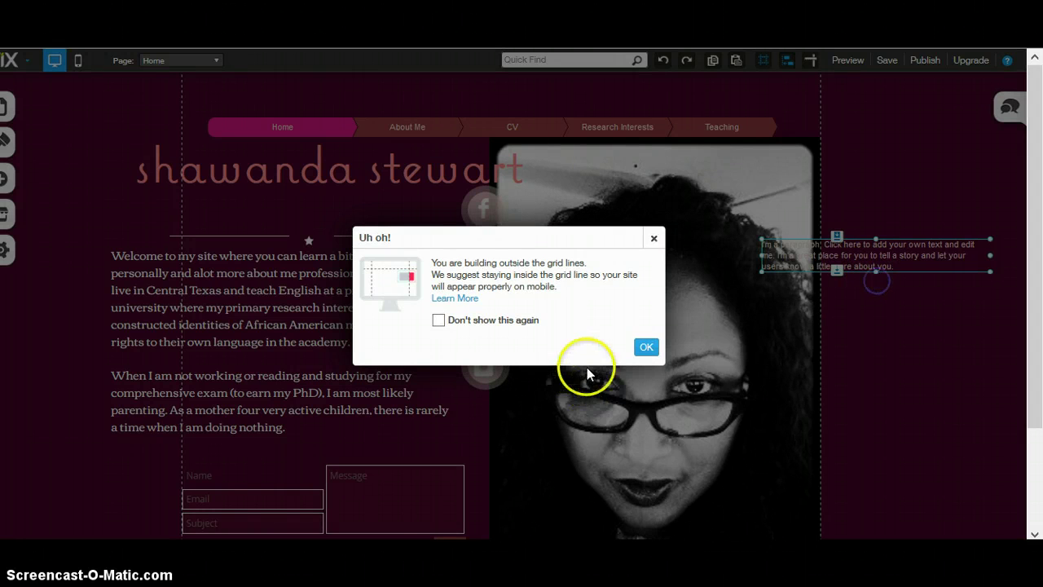
{"action": "left_click", "coordinate": [643, 347]}
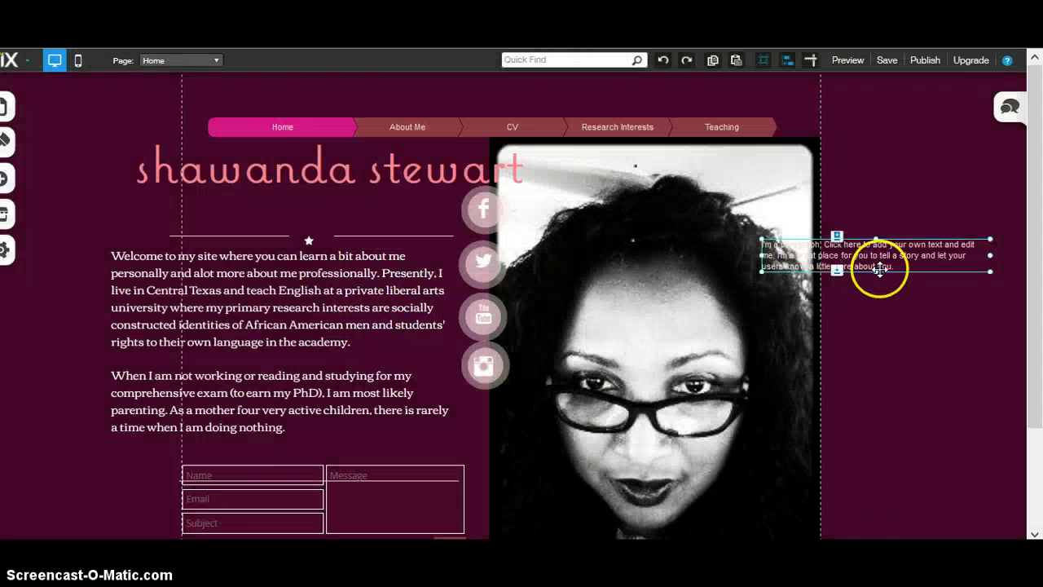
Move the new paragraph slightly lower and delete it from the Home page.
{"action": "left_click_drag", "start_coordinate": [884, 311], "coordinate": [879, 309]}
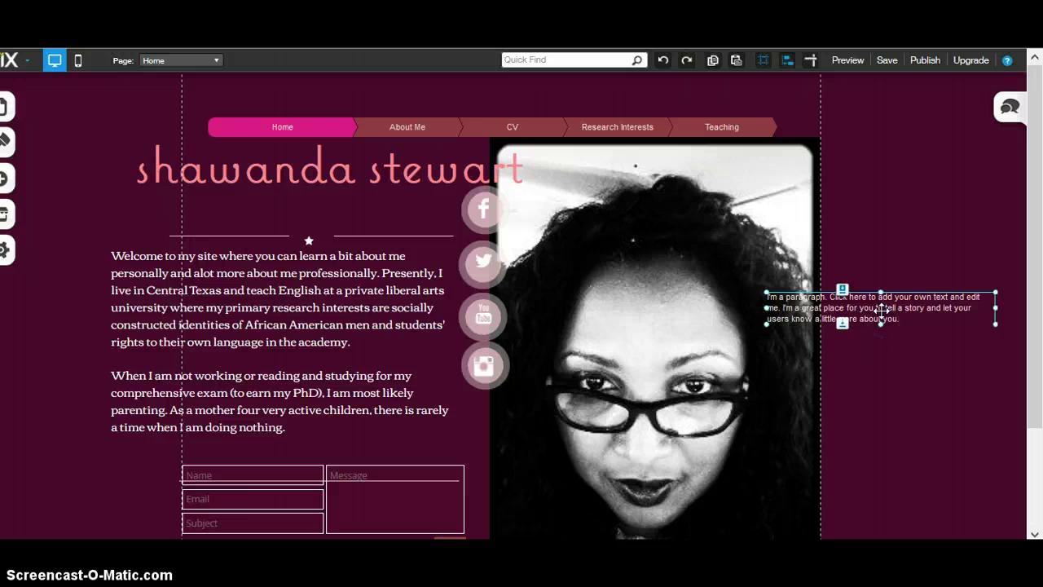
{"action": "right_click", "coordinate": [880, 310]}
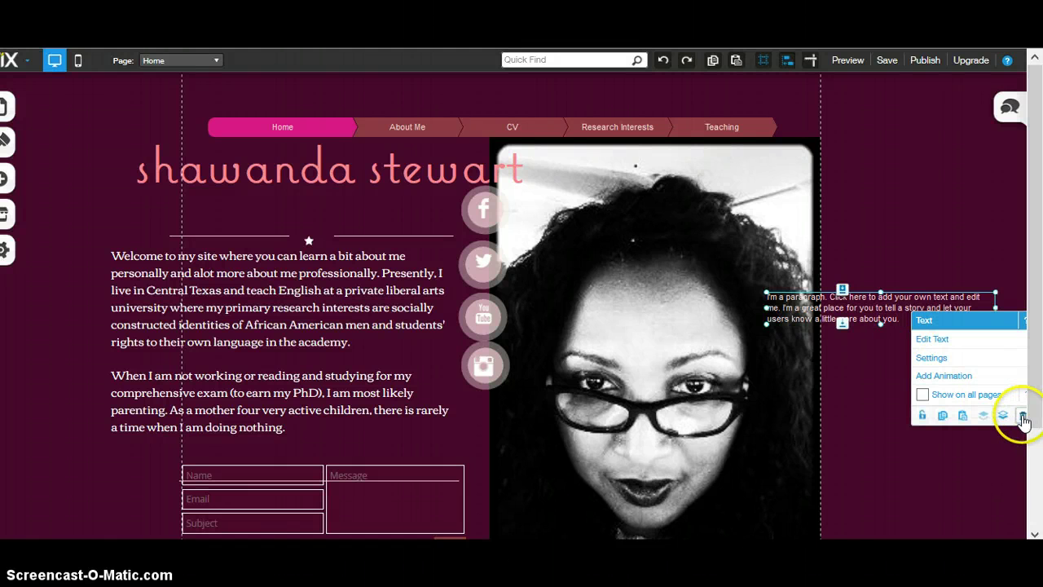
{"action": "left_click", "coordinate": [1023, 415]}
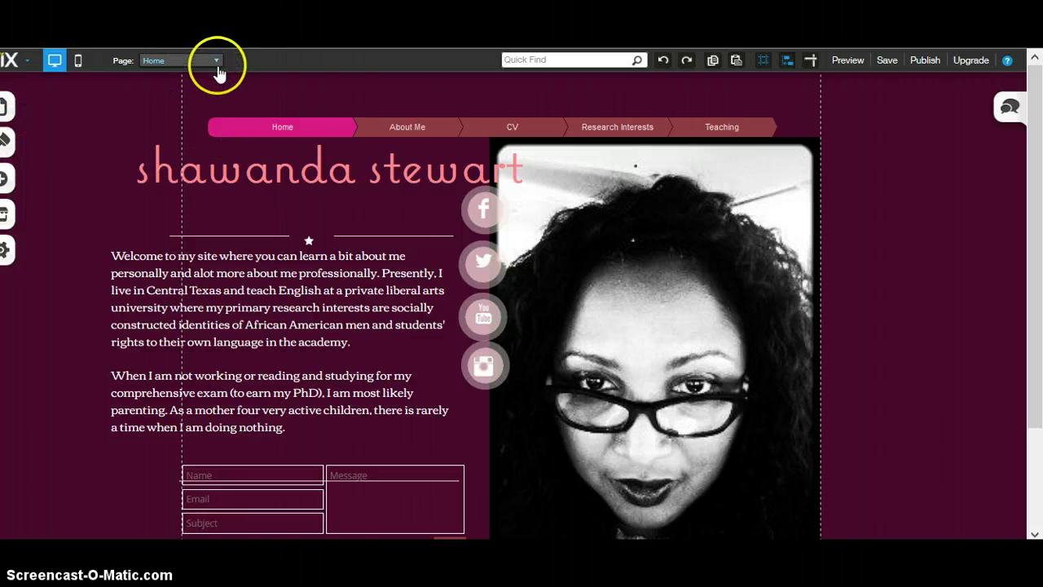
Look over the site's list of pages and the options of the navigation menu without changing anything.
{"action": "left_click", "coordinate": [217, 62]}
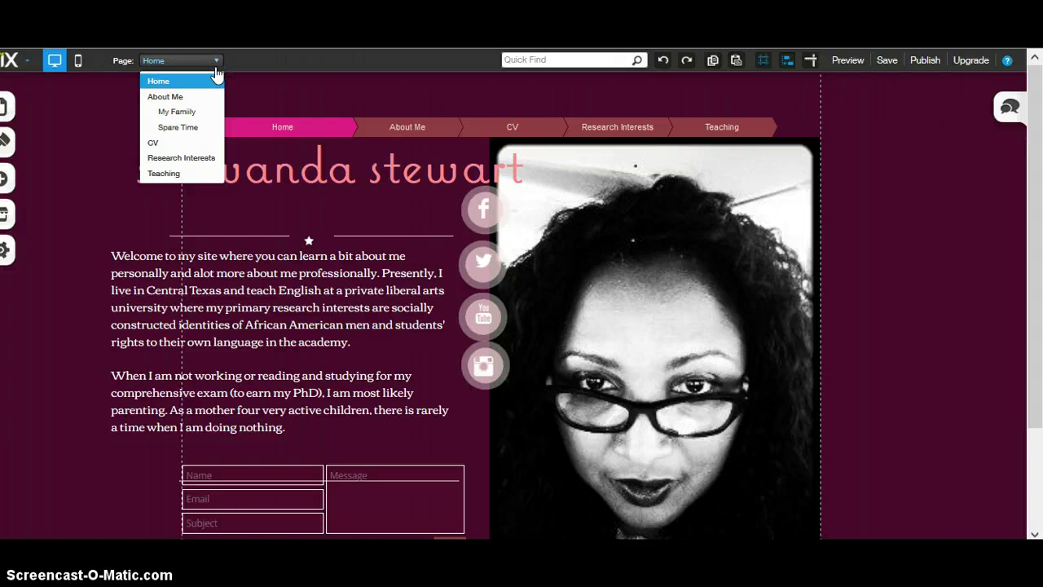
{"action": "left_click", "coordinate": [64, 127]}
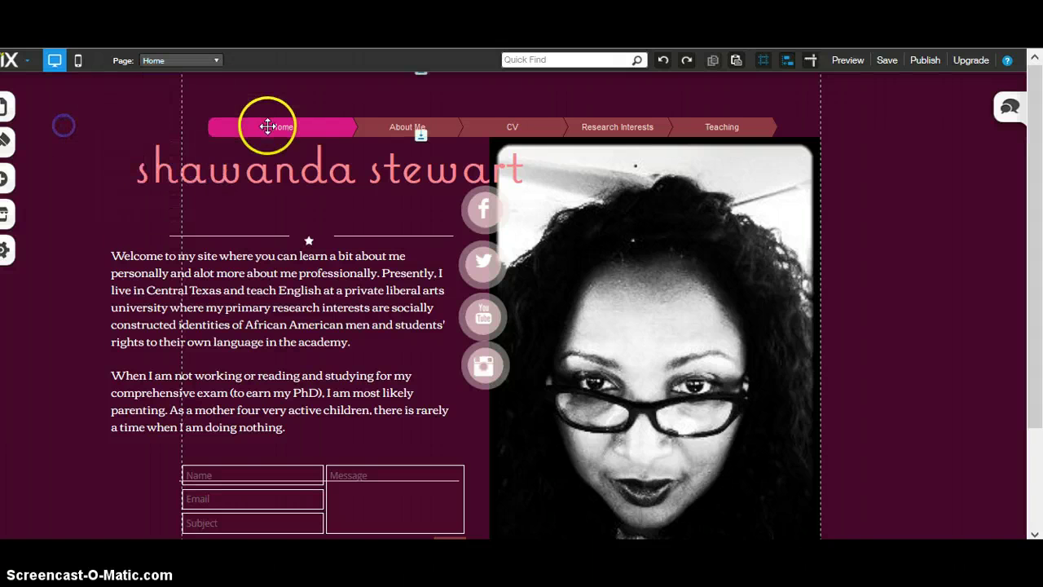
{"action": "left_click", "coordinate": [268, 126]}
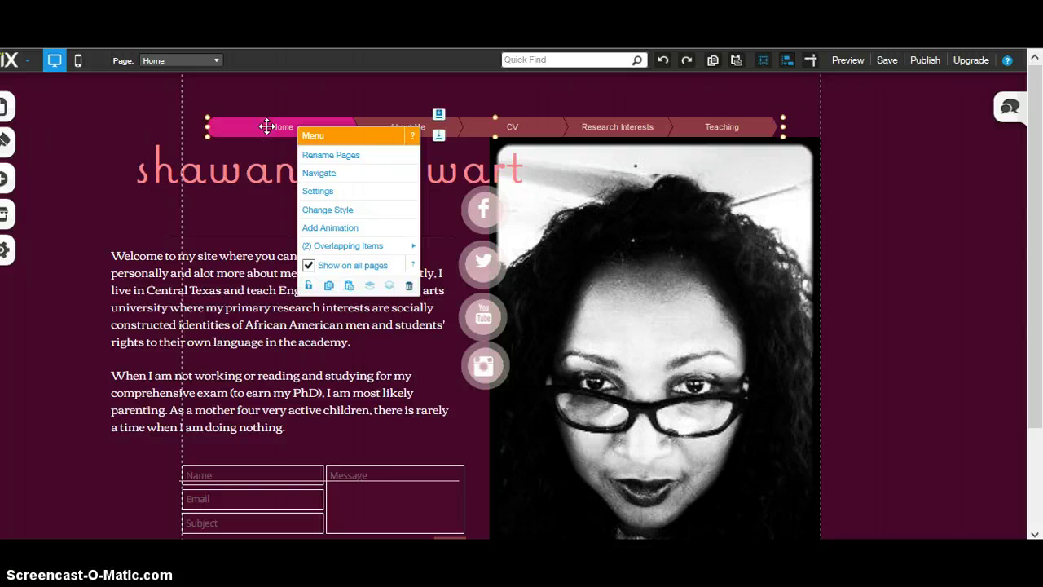
{"action": "left_click", "coordinate": [101, 143]}
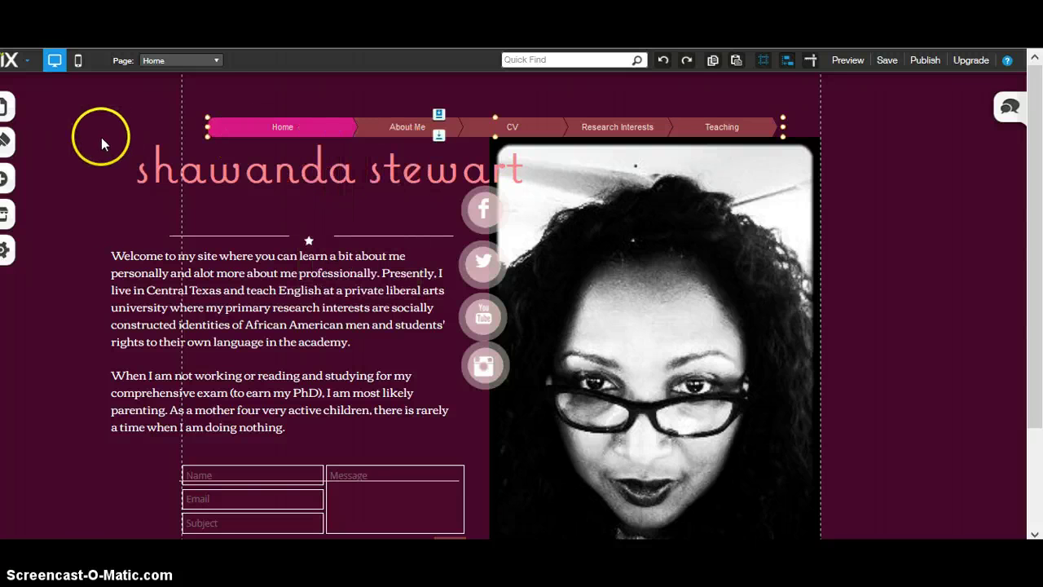
Review the Buttons & Menus elements that can be added and bring up the options of the existing navigation menu.
{"action": "left_click", "coordinate": [22, 179]}
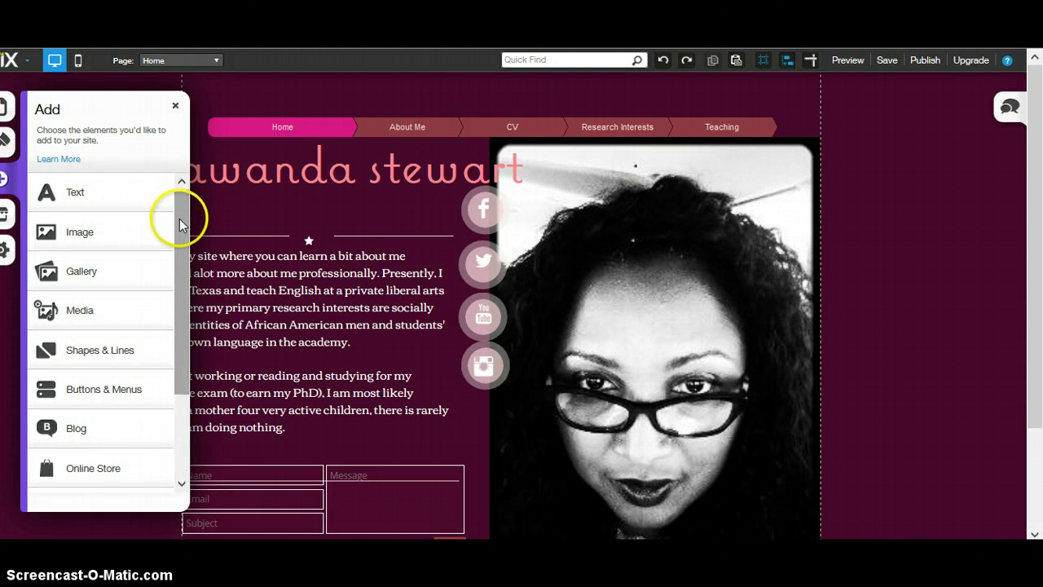
{"action": "left_click_drag", "start_coordinate": [180, 226], "coordinate": [181, 255]}
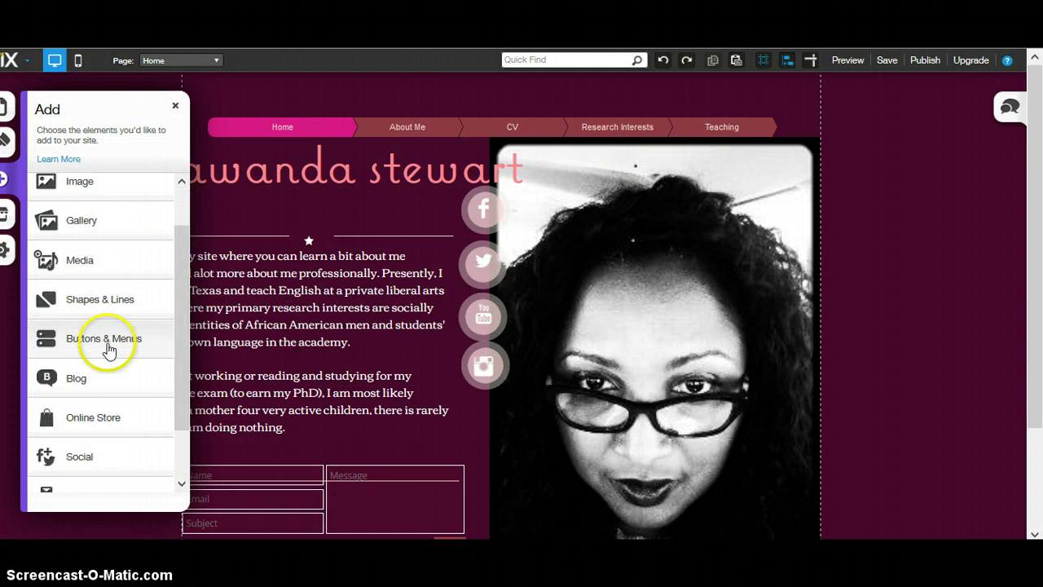
{"action": "left_click", "coordinate": [108, 346]}
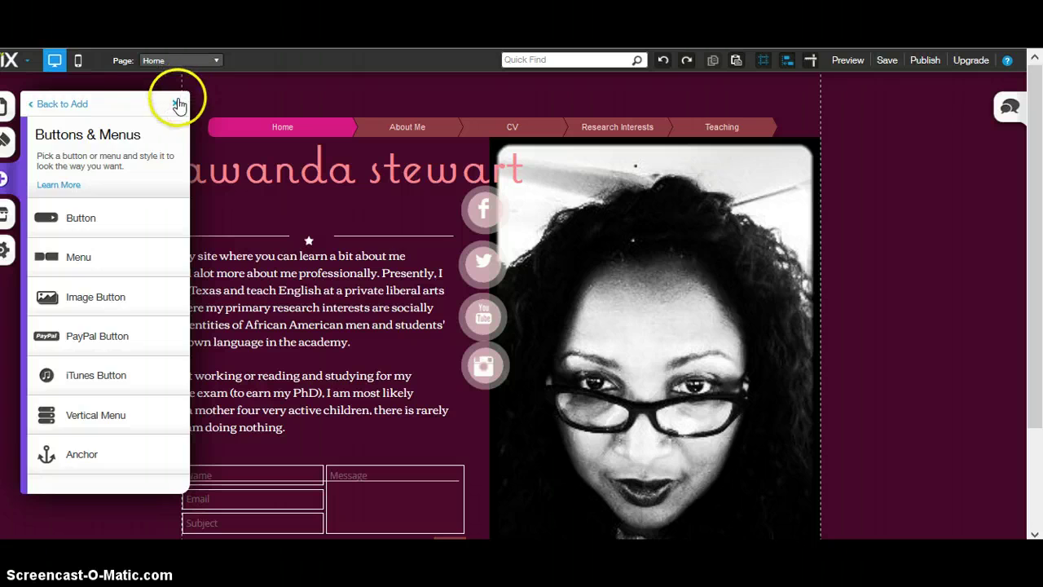
{"action": "left_click", "coordinate": [179, 104]}
{"action": "left_click", "coordinate": [314, 125]}
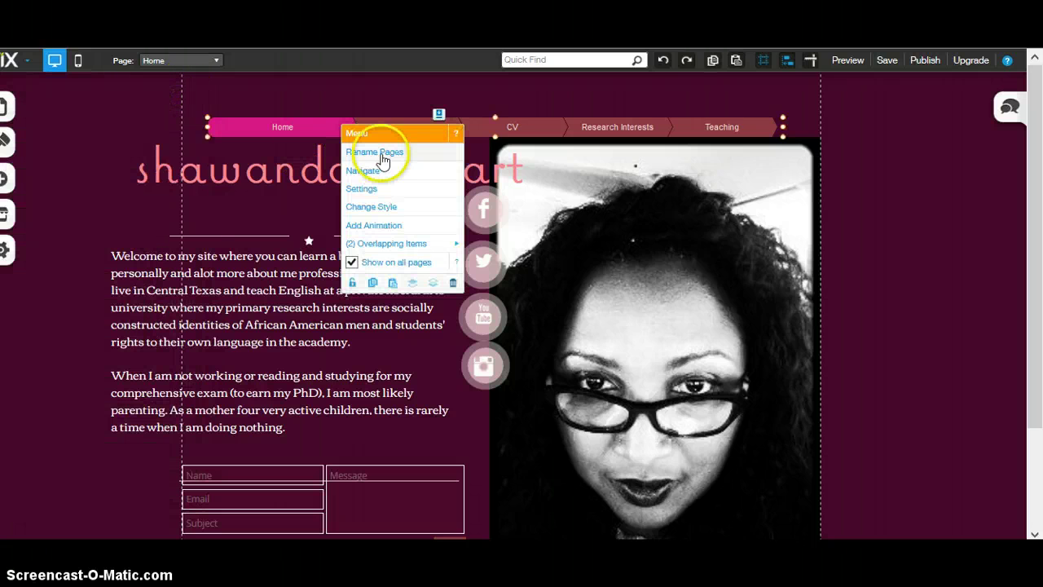
Try the Button Menu preset on the navigation menu, browse its advanced skins, and close the style settings without keeping the change.
{"action": "left_click", "coordinate": [418, 205]}
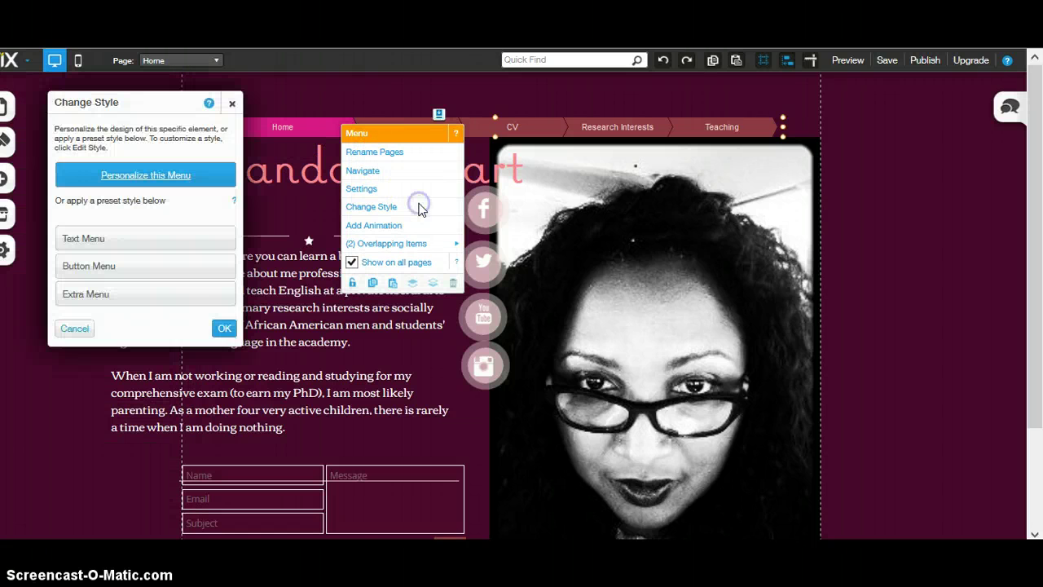
{"action": "left_click", "coordinate": [126, 266]}
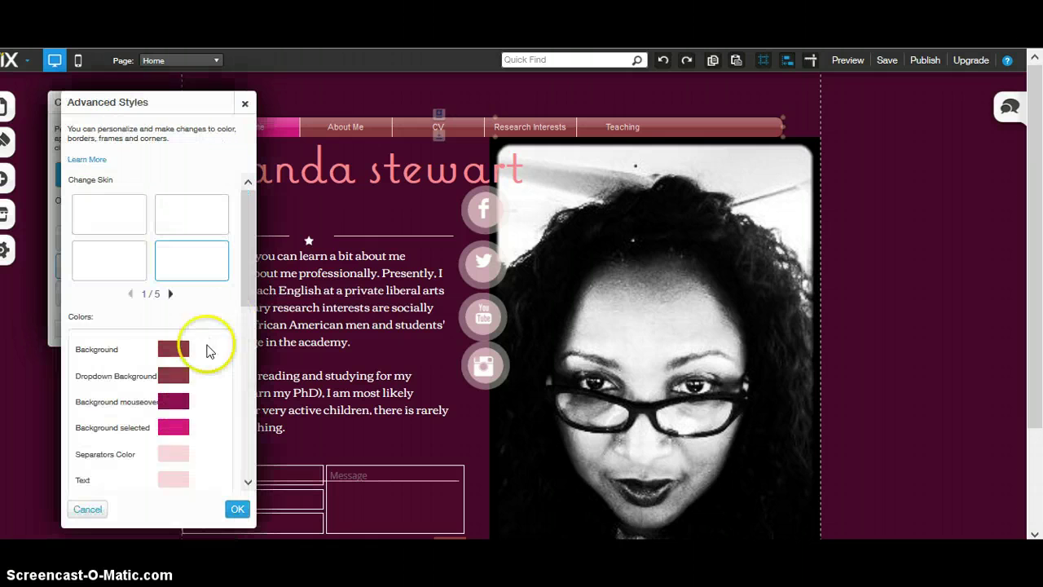
{"action": "left_click", "coordinate": [172, 294]}
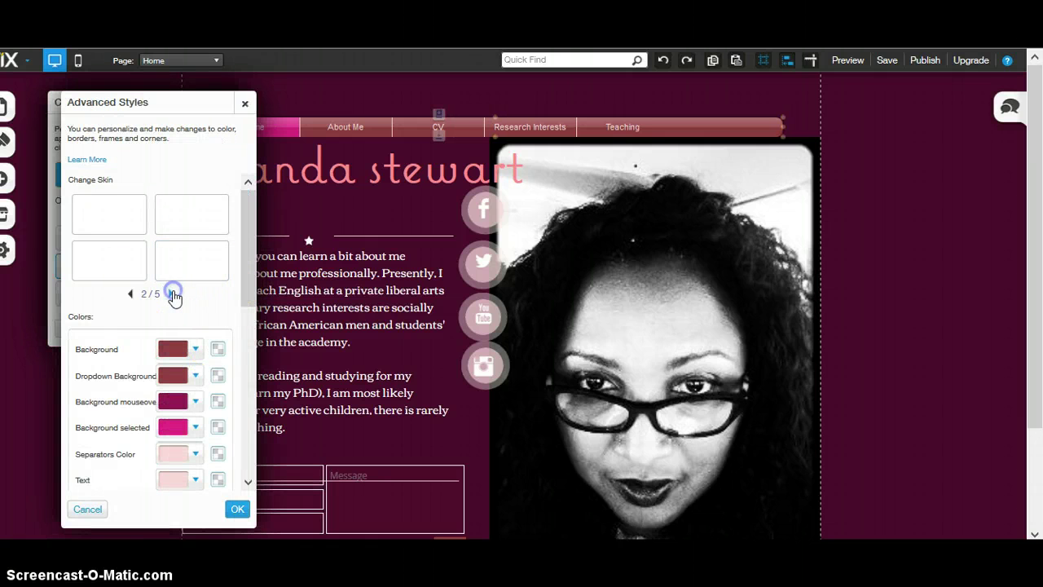
{"action": "left_click", "coordinate": [171, 294]}
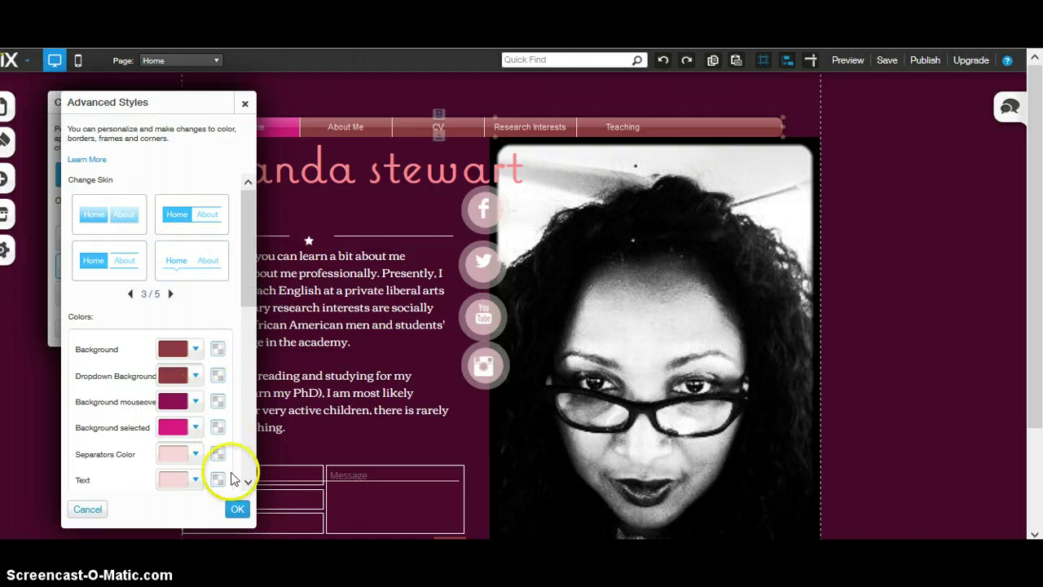
{"action": "left_click", "coordinate": [242, 104]}
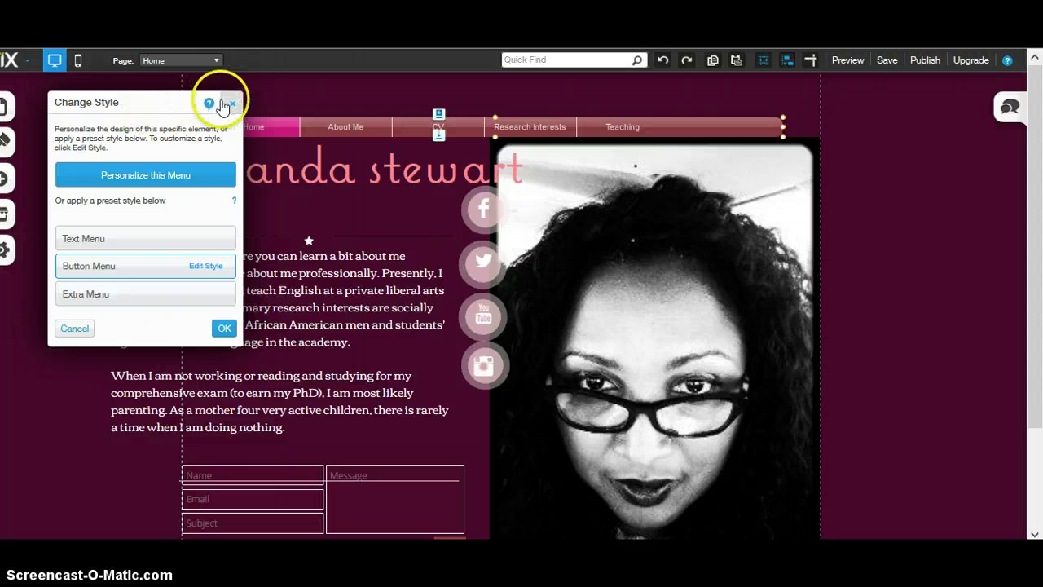
{"action": "left_click", "coordinate": [229, 104]}
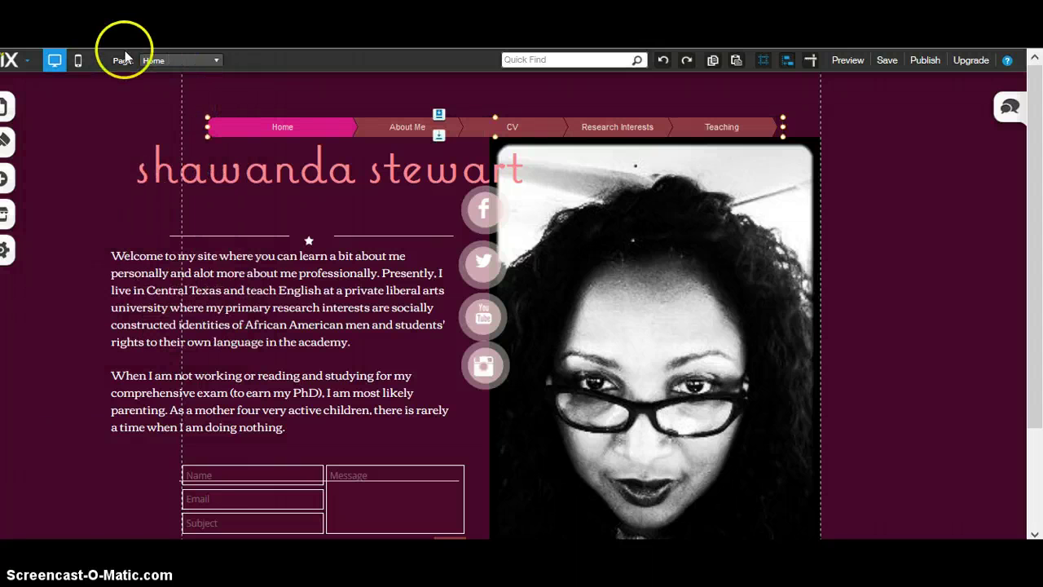
Compare the page selector's list with the Pages overview, including the subpages under About Me, without changing anything.
{"action": "left_click", "coordinate": [219, 60]}
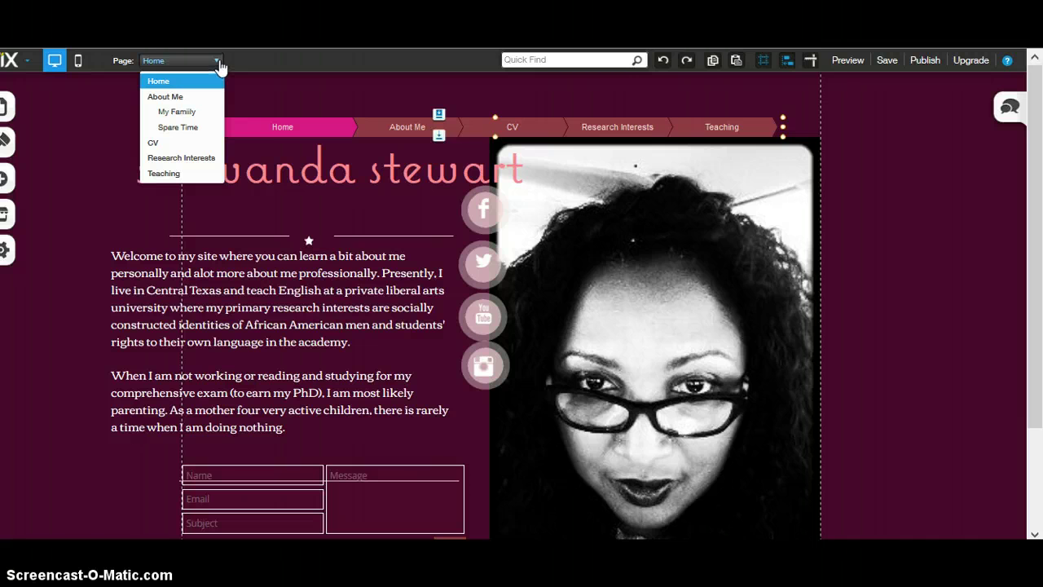
{"action": "left_click", "coordinate": [7, 104]}
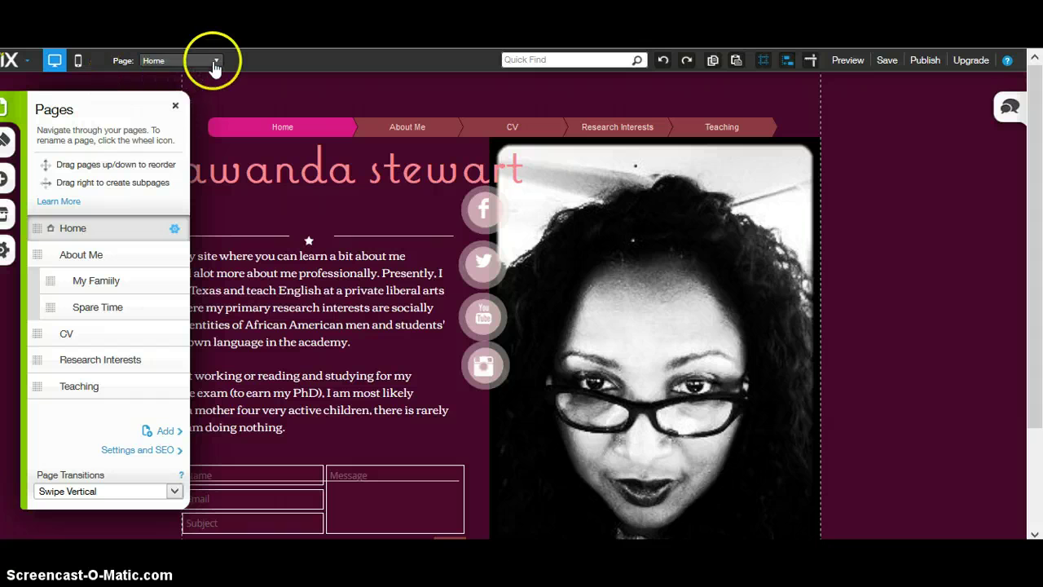
{"action": "left_click", "coordinate": [215, 63]}
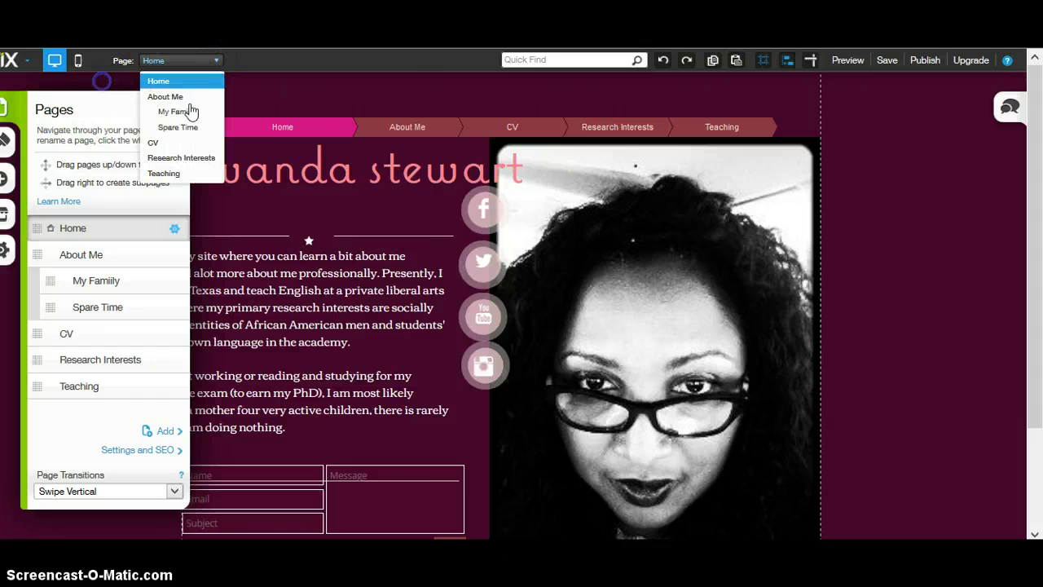
{"action": "left_click", "coordinate": [101, 81]}
{"action": "left_click", "coordinate": [249, 97]}
{"action": "left_click", "coordinate": [177, 105]}
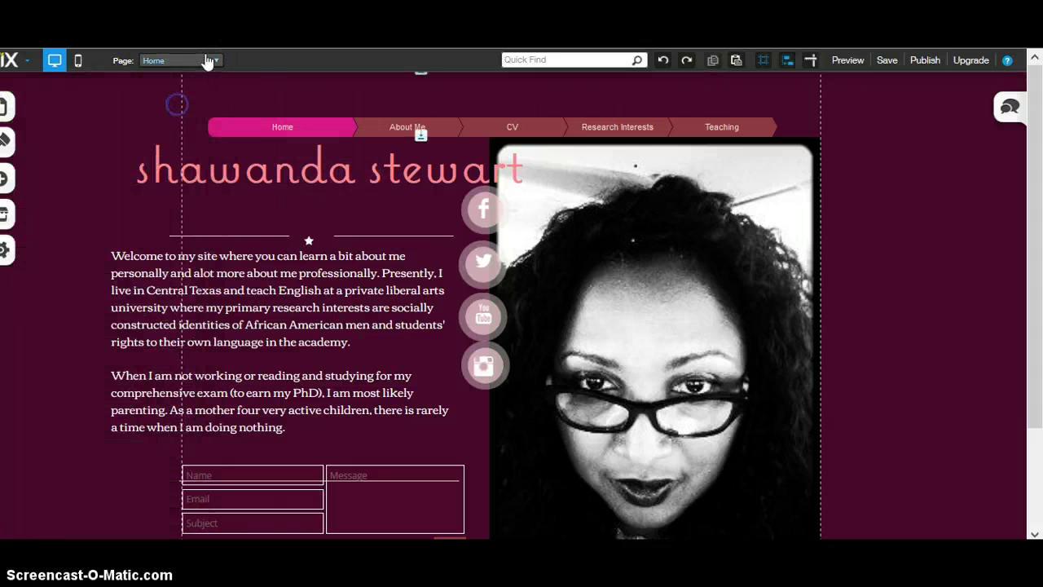
Go to the My Family page and delete its slideshow gallery.
{"action": "left_click", "coordinate": [210, 60]}
{"action": "left_click", "coordinate": [199, 108]}
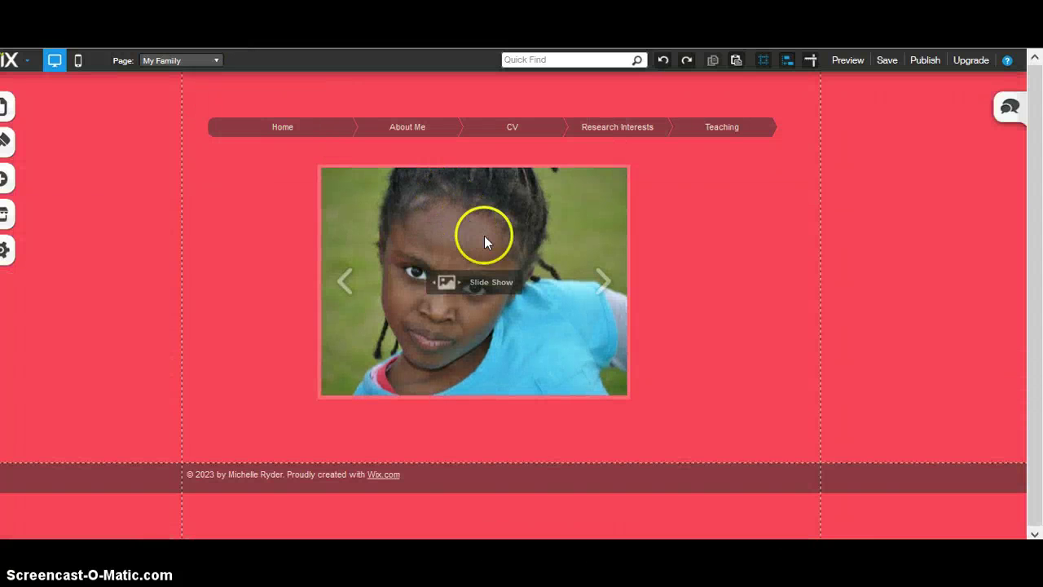
{"action": "left_click", "coordinate": [570, 240]}
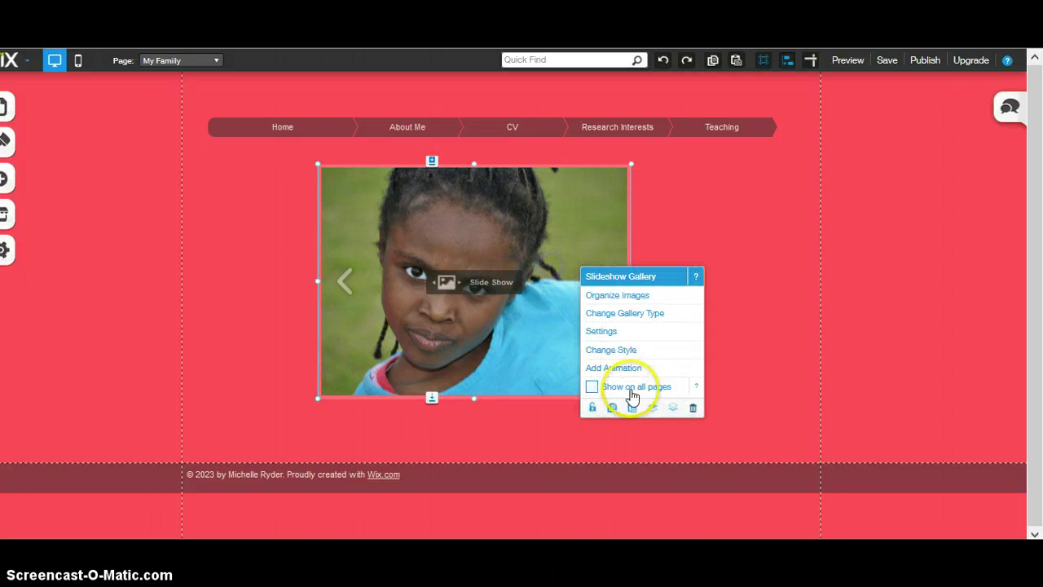
{"action": "left_click", "coordinate": [693, 408]}
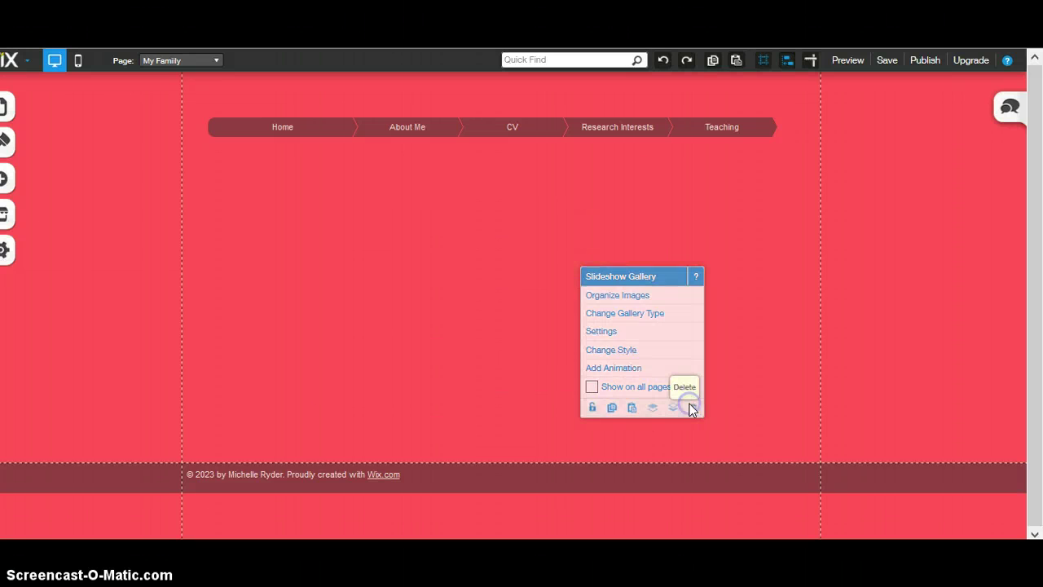
Add the free Grid Gallery from the Galleries category of the Wix App Market to the My Family page.
{"action": "left_click", "coordinate": [7, 210]}
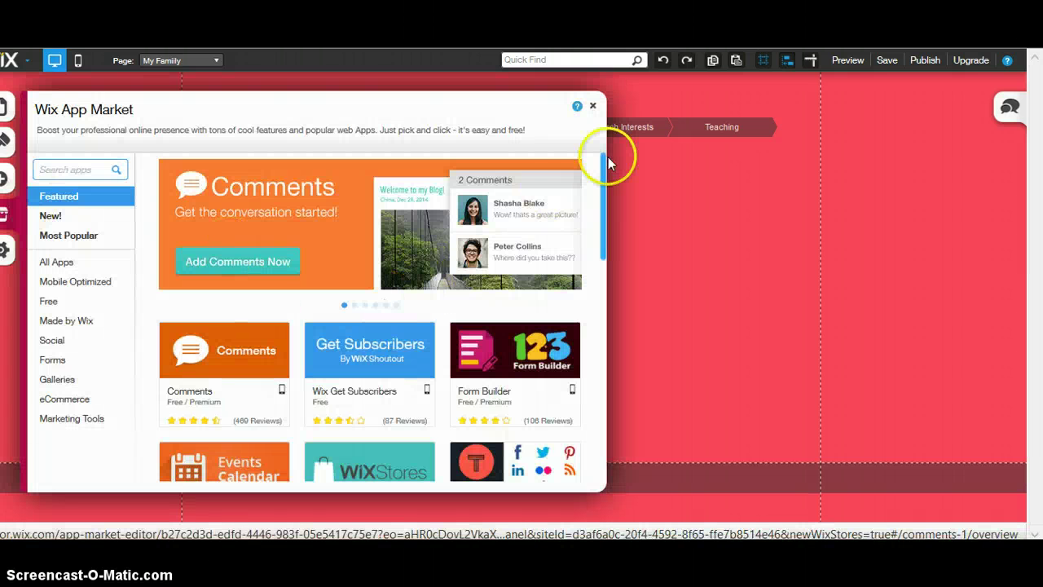
{"action": "left_click", "coordinate": [69, 380]}
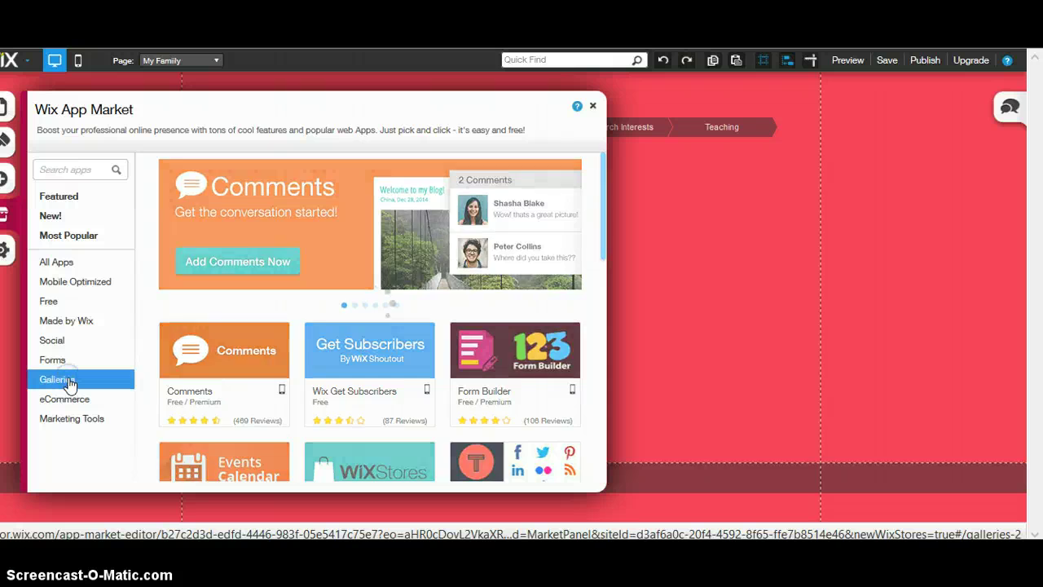
{"action": "mouse_move", "coordinate": [239, 239]}
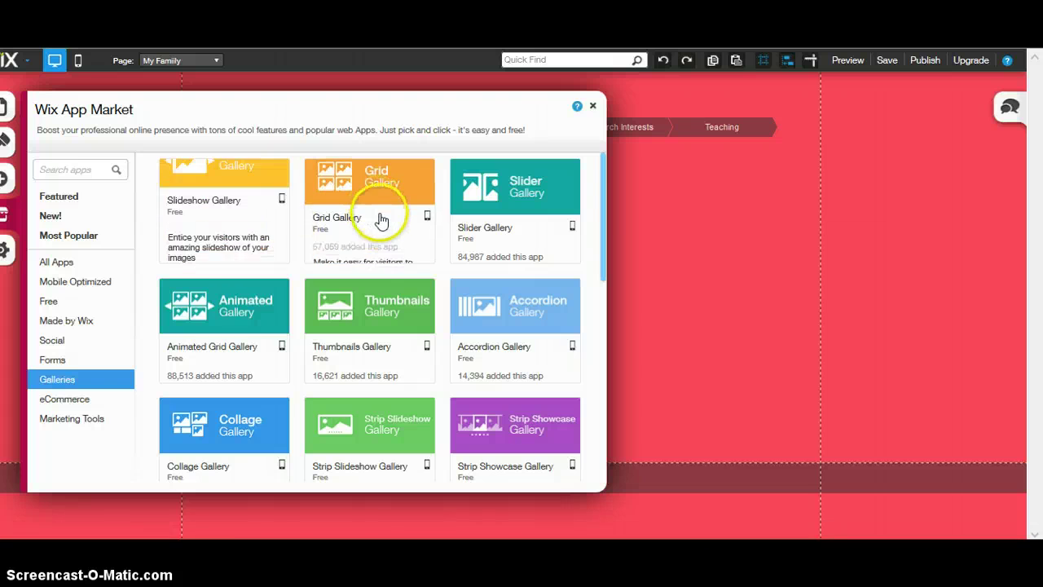
{"action": "left_click", "coordinate": [383, 252]}
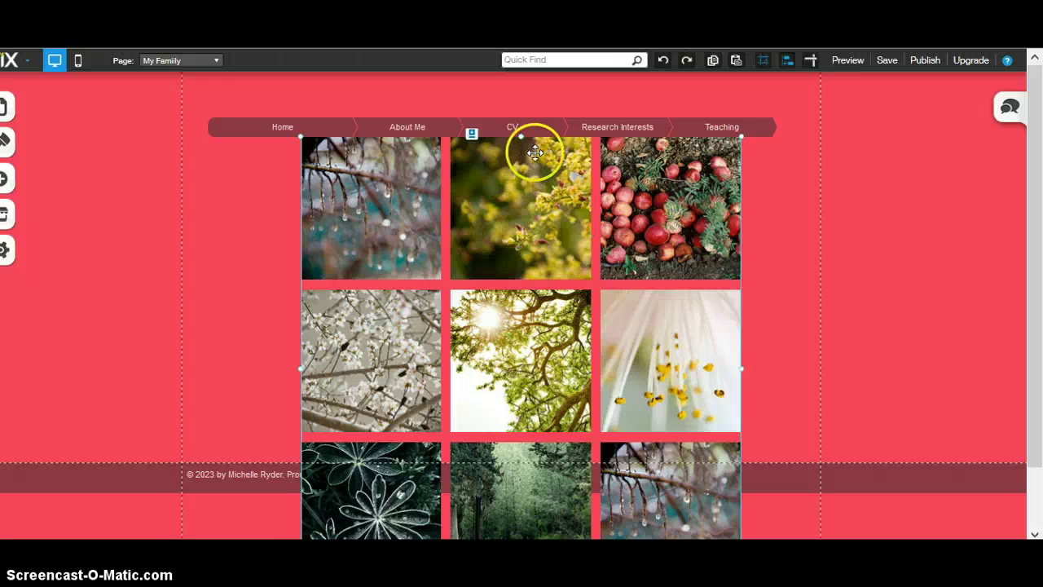
Shorten the grid gallery and position it just below the navigation menu, leaving a small gap and keeping it above the footer.
{"action": "left_click_drag", "start_coordinate": [523, 160], "coordinate": [532, 254]}
{"action": "left_click_drag", "start_coordinate": [520, 297], "coordinate": [527, 234]}
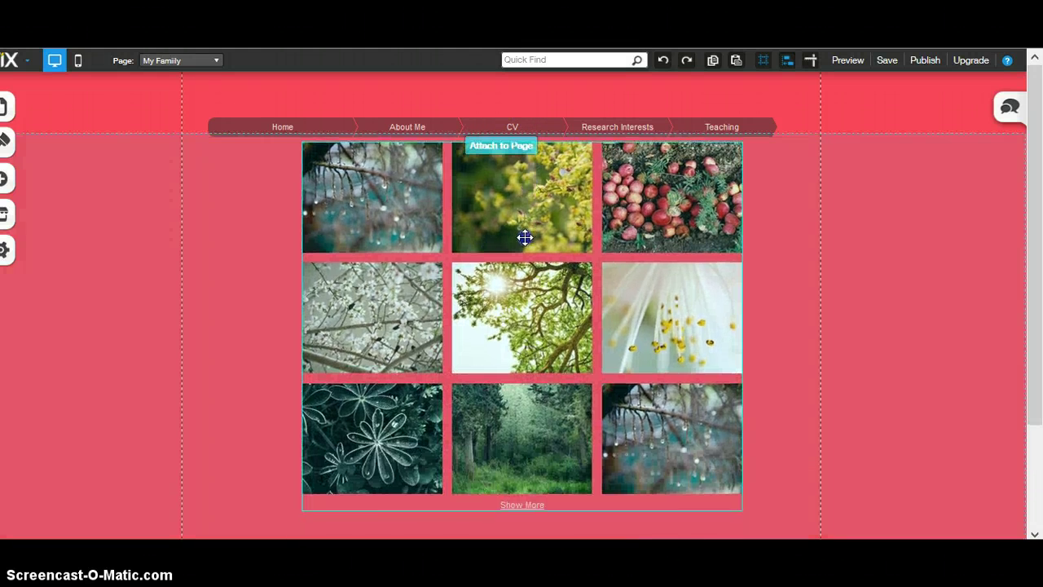
{"action": "left_click", "coordinate": [496, 409]}
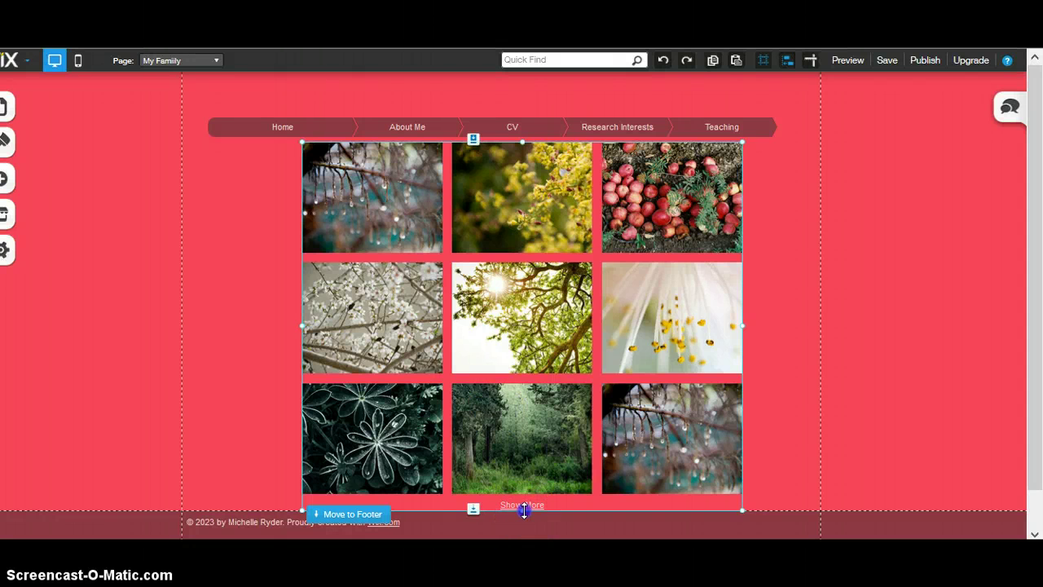
{"action": "left_click_drag", "start_coordinate": [524, 510], "coordinate": [520, 445]}
{"action": "left_click", "coordinate": [528, 342]}
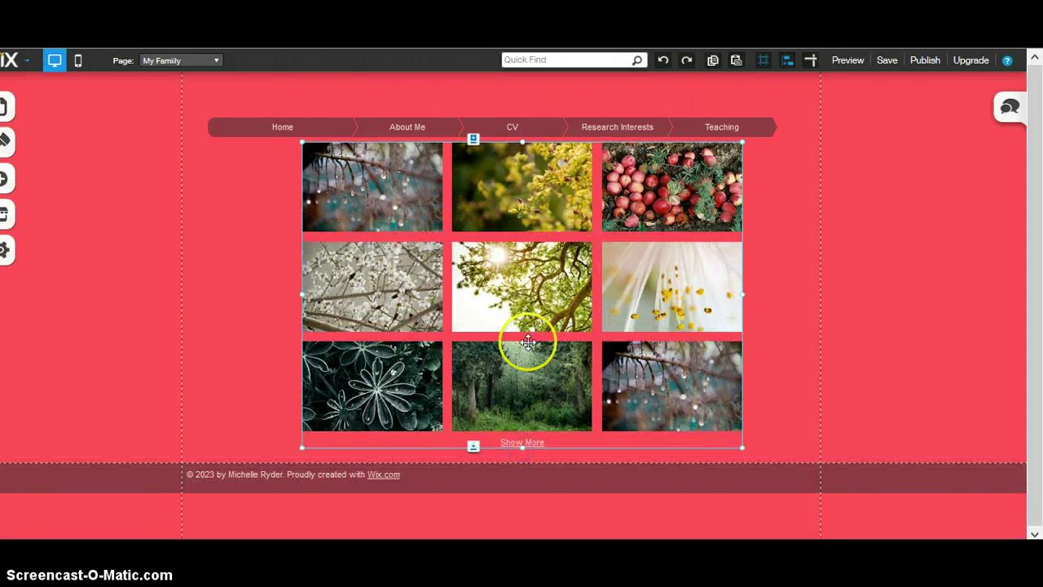
{"action": "left_click_drag", "start_coordinate": [527, 342], "coordinate": [528, 359]}
Organize the grid gallery's images and add the photo of the girl in the blue shirt before the first placeholder.
{"action": "left_click", "coordinate": [402, 188]}
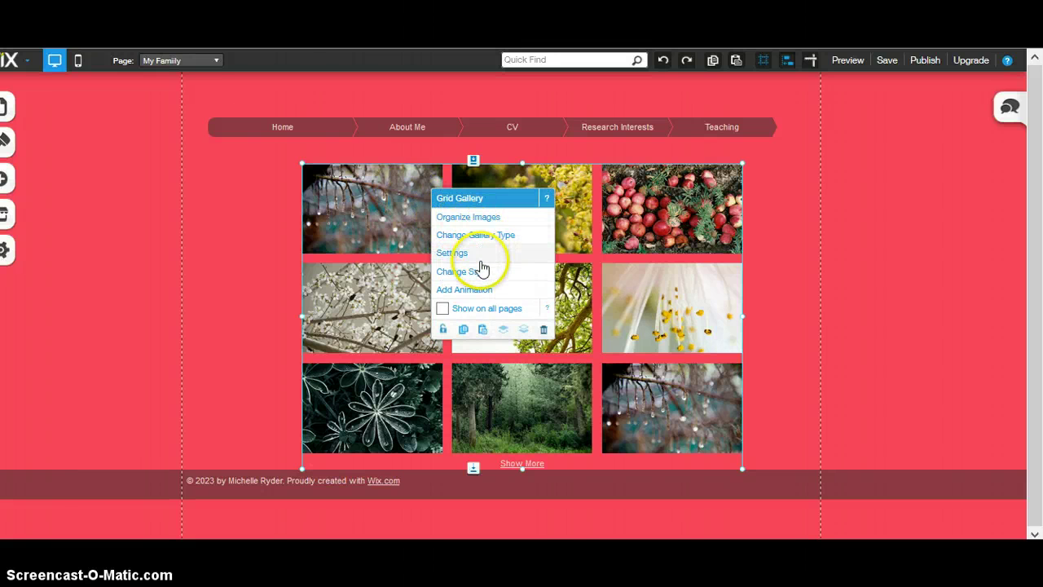
{"action": "left_click", "coordinate": [497, 223]}
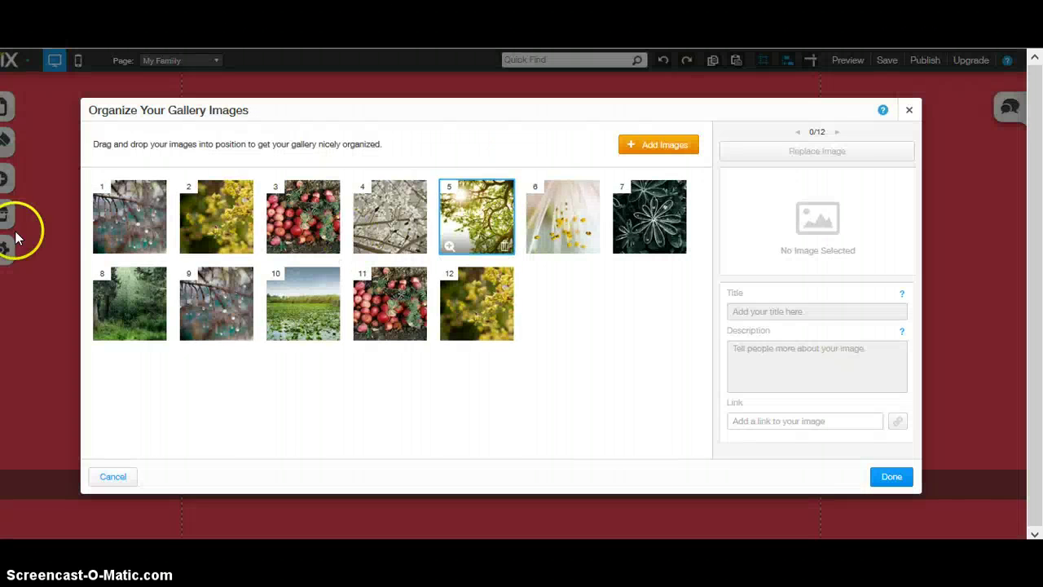
{"action": "left_click", "coordinate": [113, 239]}
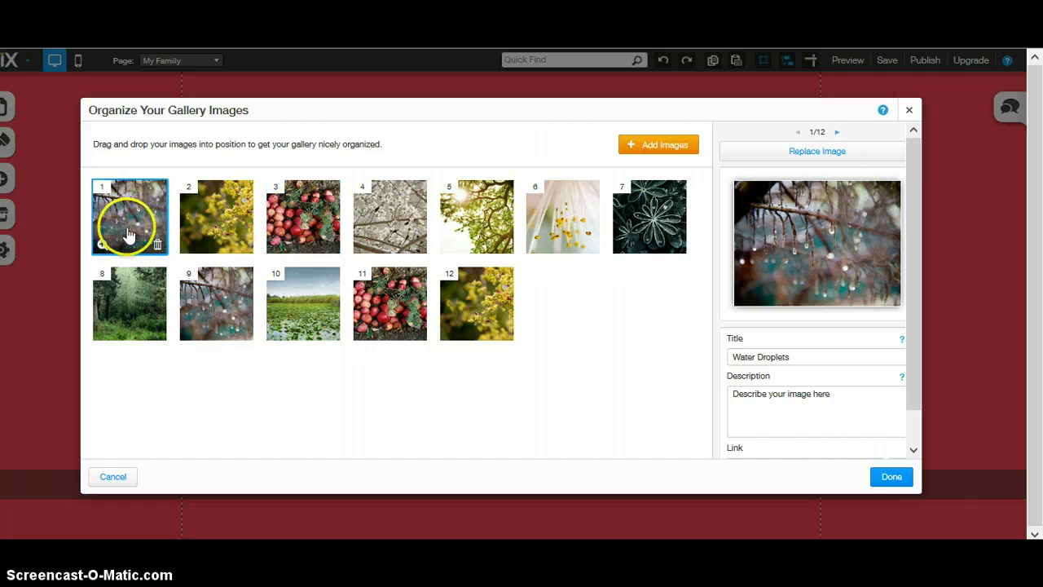
{"action": "left_click", "coordinate": [686, 149]}
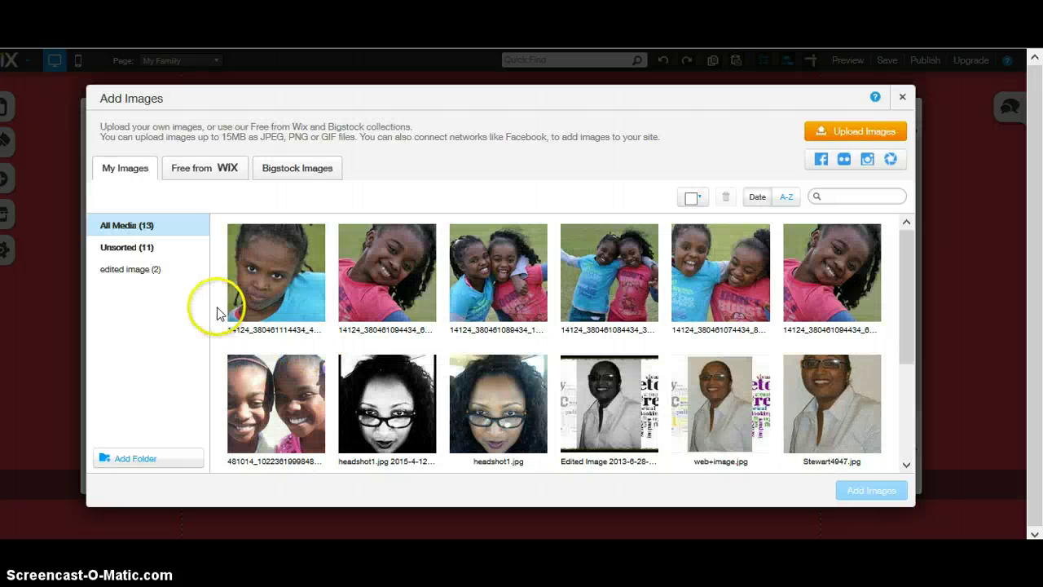
{"action": "left_click", "coordinate": [254, 270]}
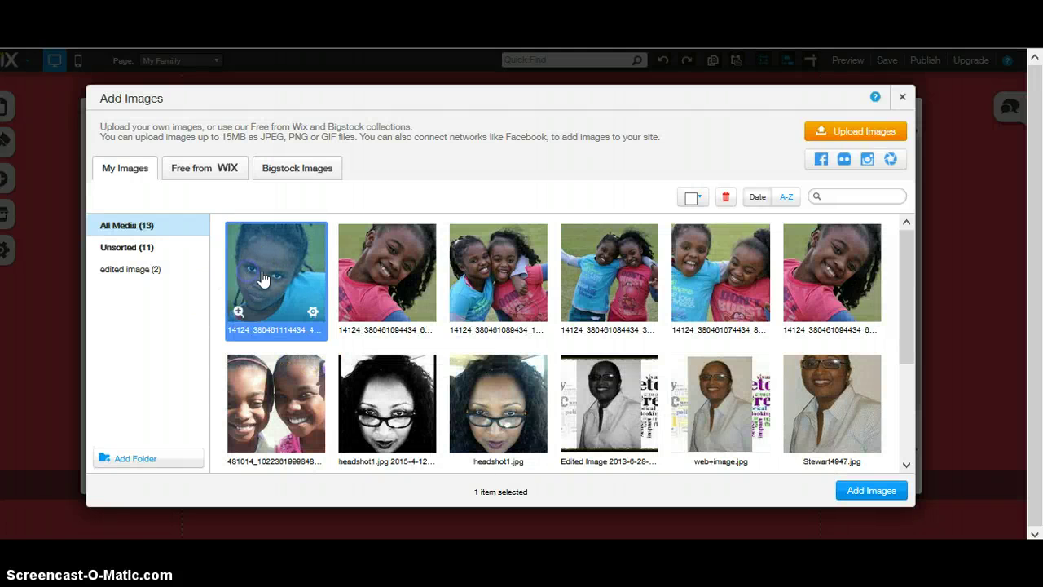
{"action": "left_click", "coordinate": [878, 494]}
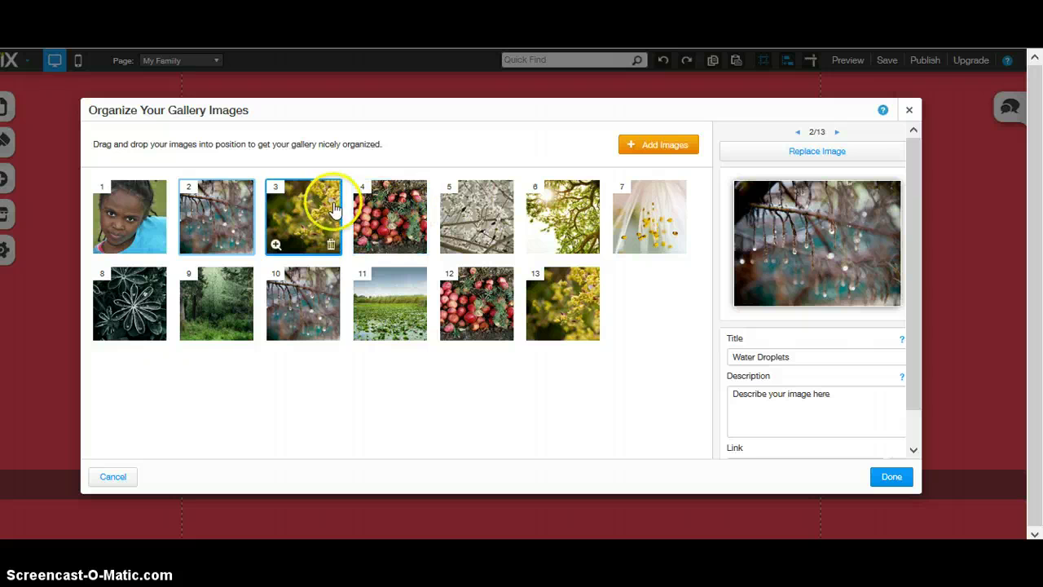
Add the second photo in My Images, the smiling girl in the pink shirt, to the gallery.
{"action": "left_click", "coordinate": [687, 149]}
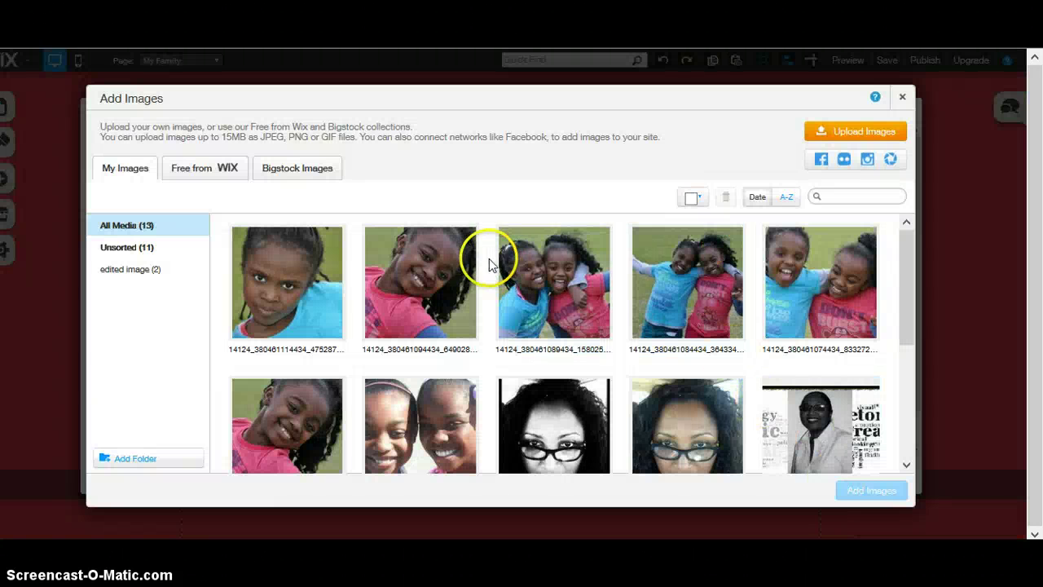
{"action": "left_click", "coordinate": [419, 281]}
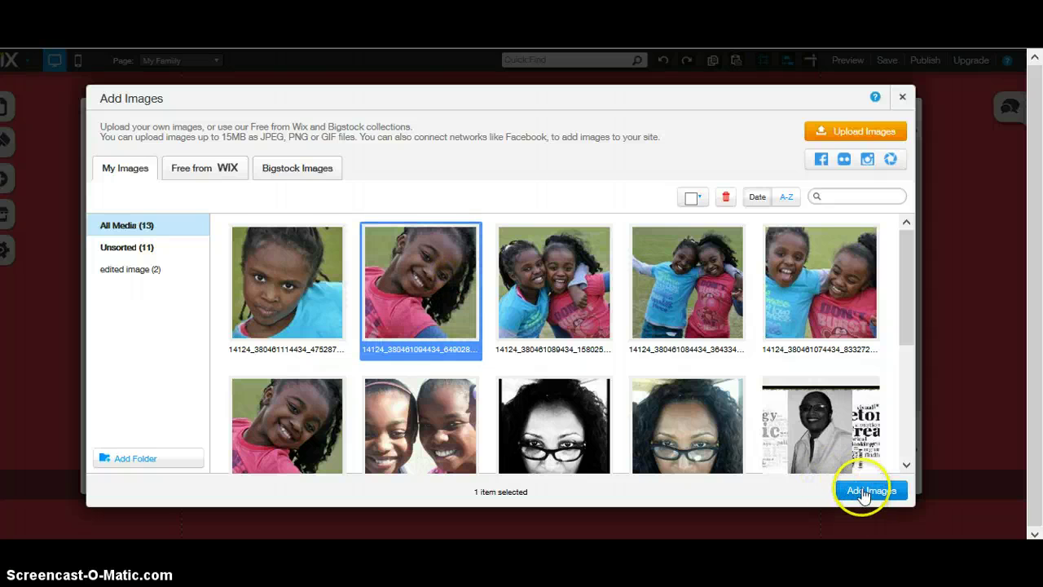
{"action": "left_click", "coordinate": [865, 491]}
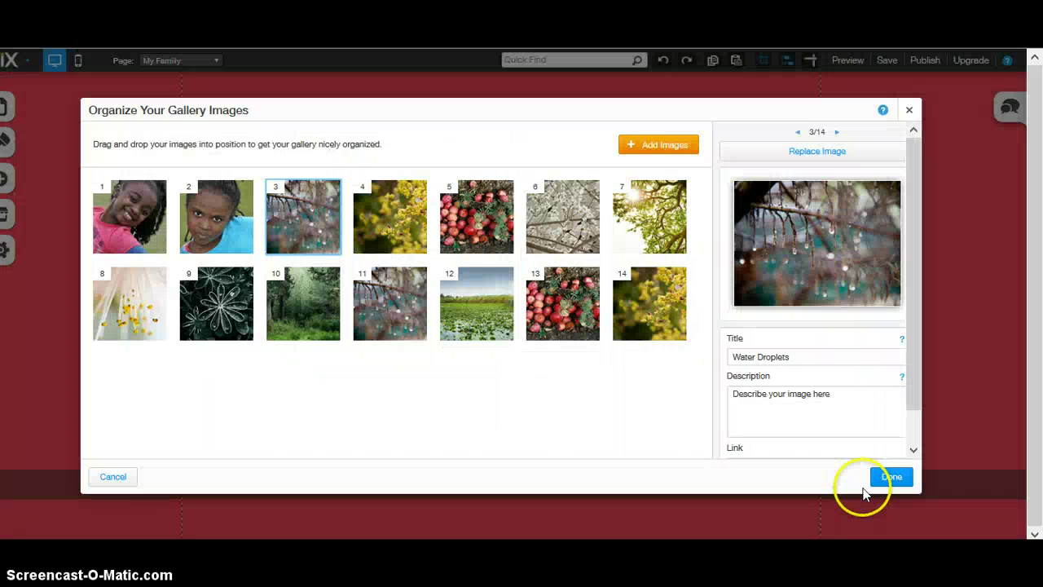
Add four more photos from My Images to the gallery: three of the two girls together and another of the girl in pink.
{"action": "left_click", "coordinate": [665, 155]}
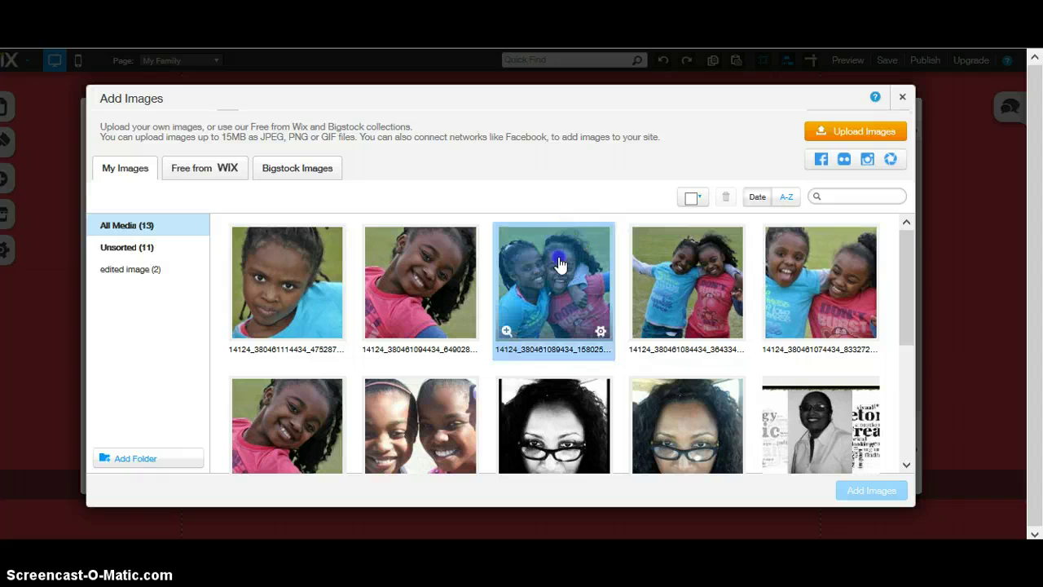
{"action": "left_click", "coordinate": [560, 262]}
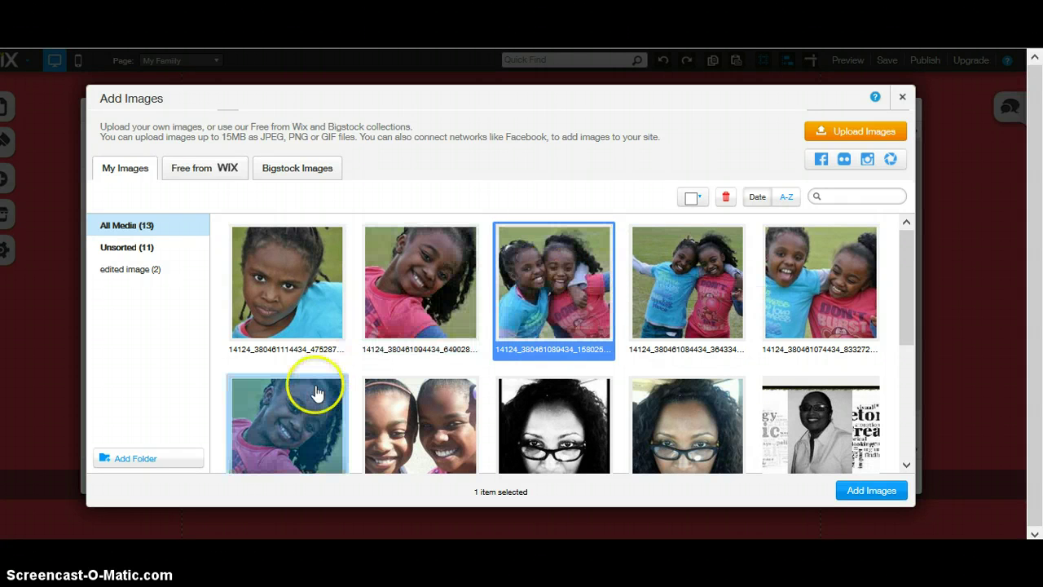
{"action": "left_click", "coordinate": [316, 392]}
{"action": "left_click", "coordinate": [706, 261]}
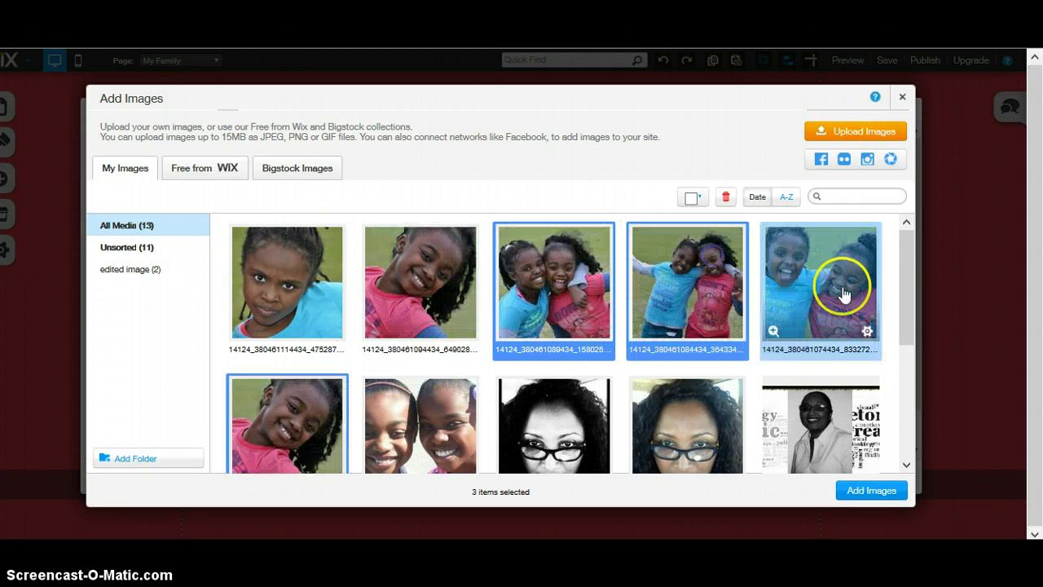
{"action": "left_click", "coordinate": [845, 289]}
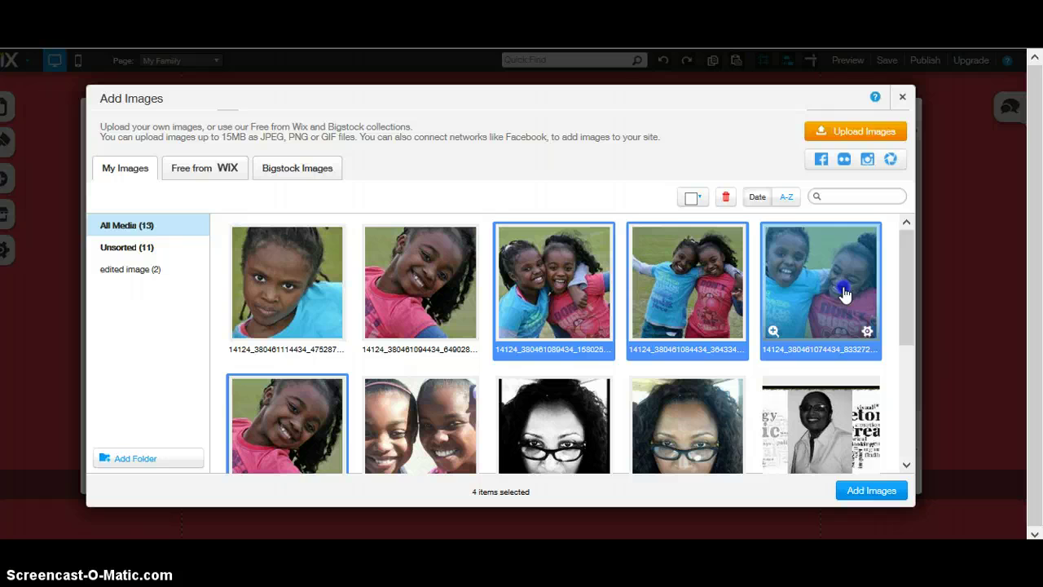
{"action": "left_click", "coordinate": [863, 488]}
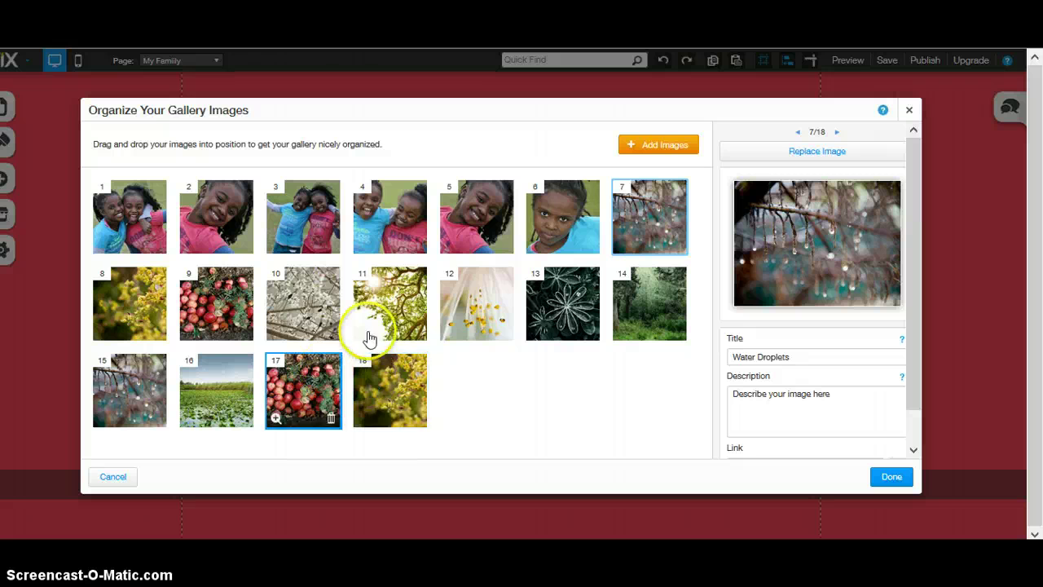
Delete the last four nature placeholders from the gallery: Budding Tree, Fallen Apples, Lily Pond and Water Droplets.
{"action": "left_click", "coordinate": [121, 373]}
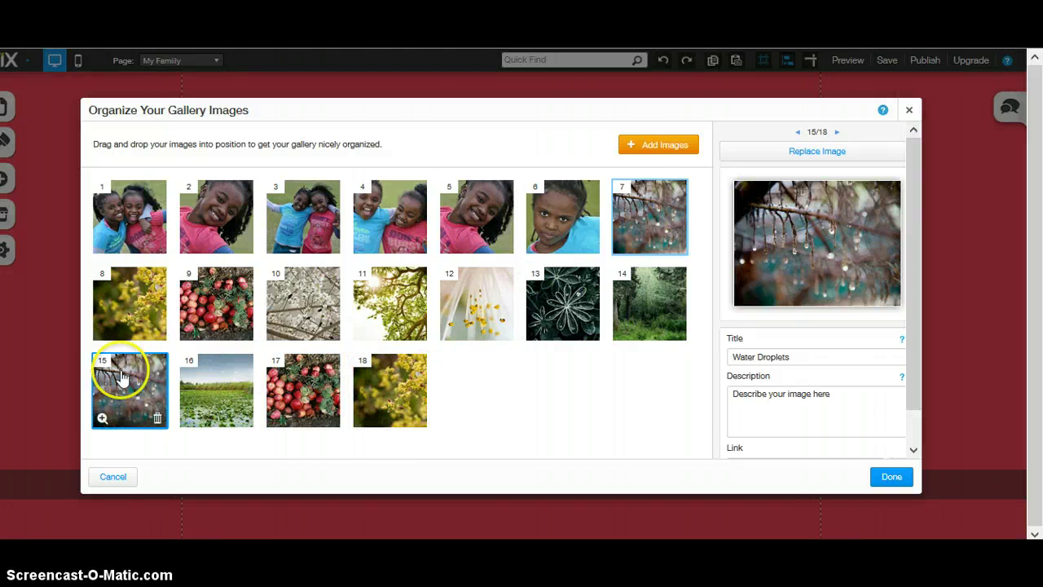
{"action": "left_click", "coordinate": [200, 378]}
{"action": "left_click", "coordinate": [302, 407]}
{"action": "left_click", "coordinate": [363, 413]}
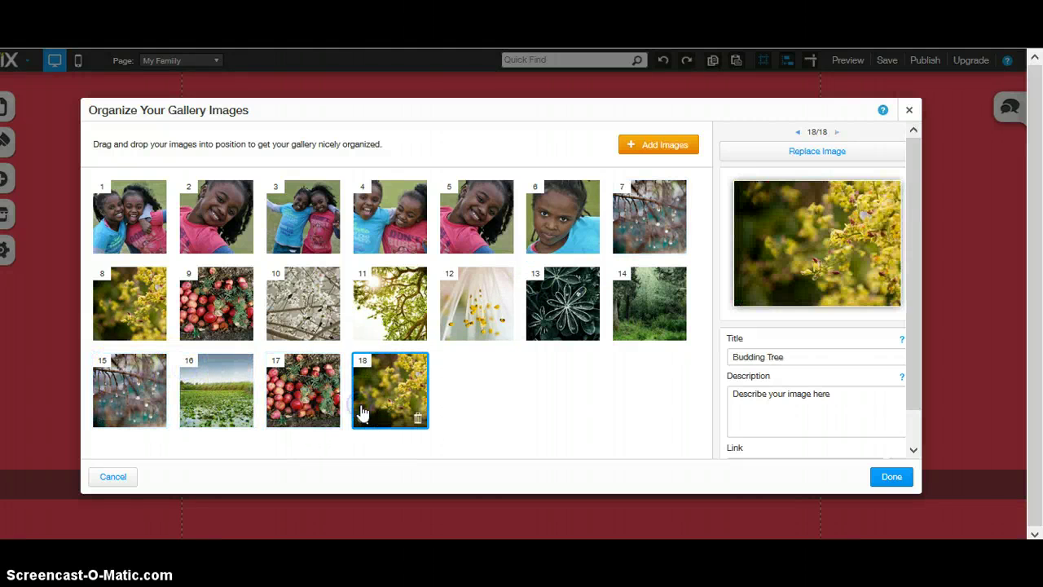
{"action": "right_click", "coordinate": [362, 413]}
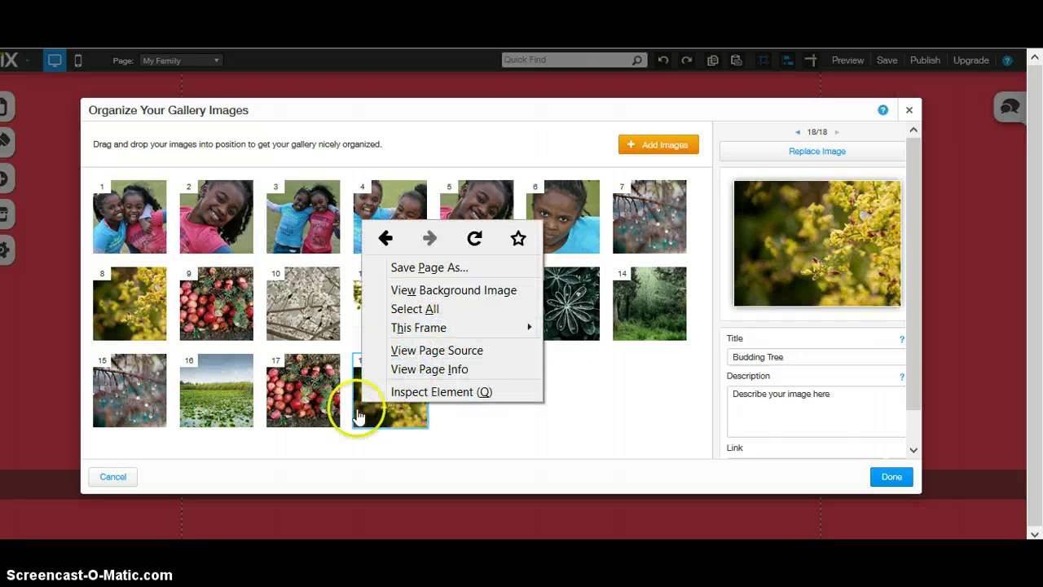
{"action": "left_click", "coordinate": [419, 419]}
{"action": "left_click", "coordinate": [419, 420]}
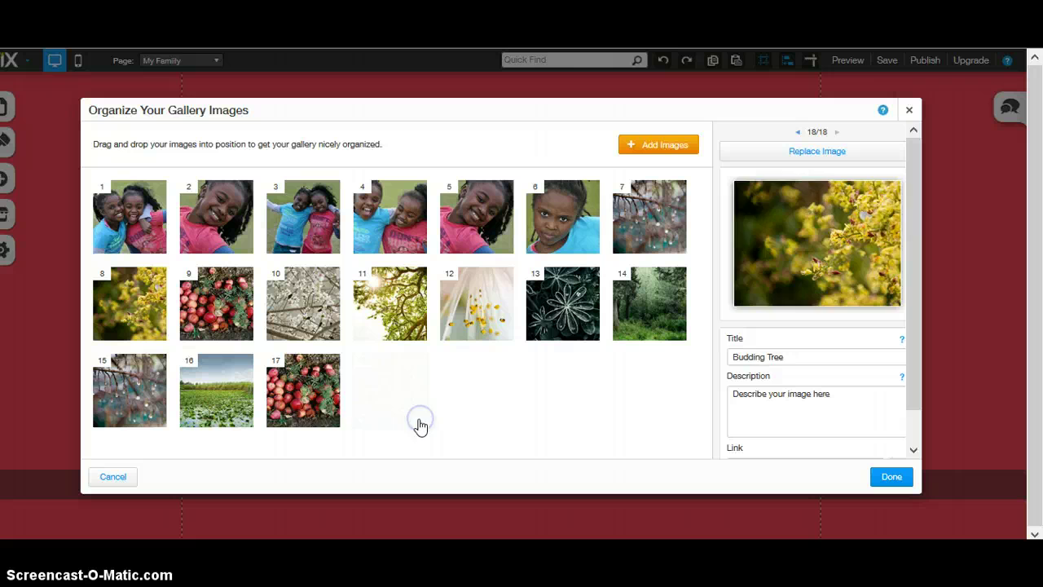
{"action": "left_click", "coordinate": [330, 420]}
{"action": "left_click", "coordinate": [244, 420]}
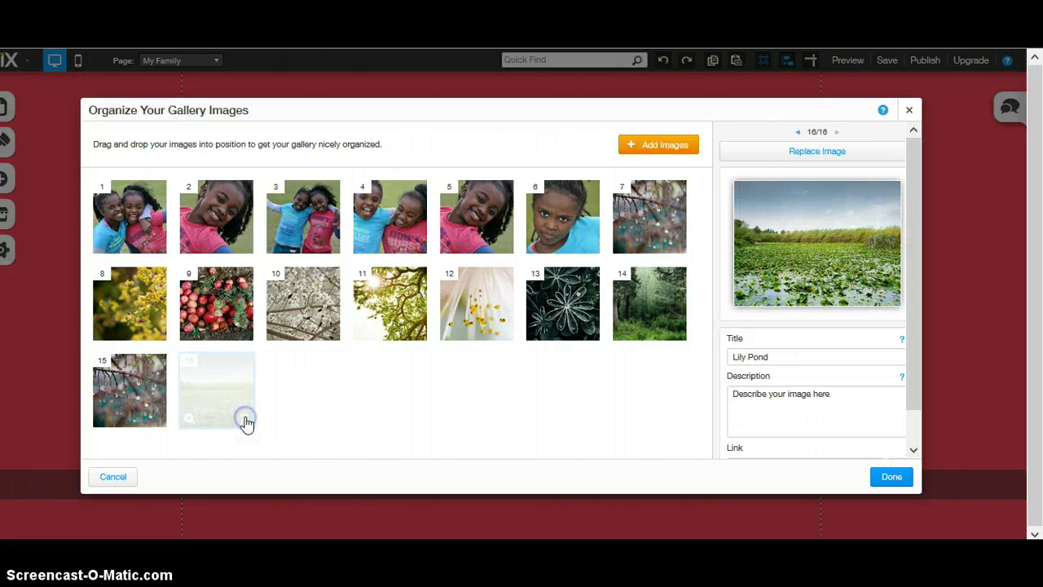
{"action": "left_click", "coordinate": [157, 420]}
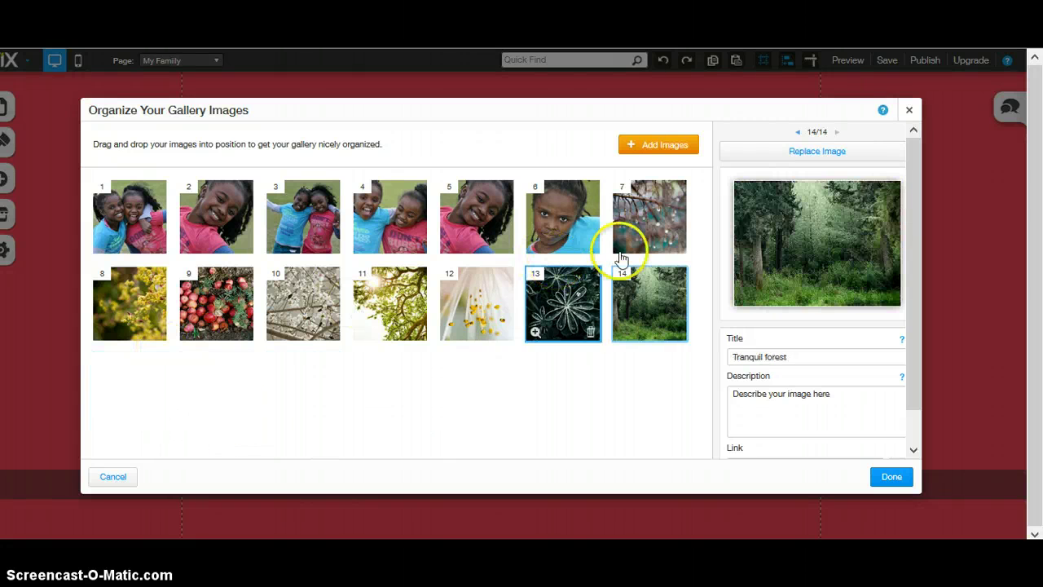
Delete all the remaining nature placeholders from the gallery, keeping only the photos of the girls.
{"action": "left_click", "coordinate": [678, 246]}
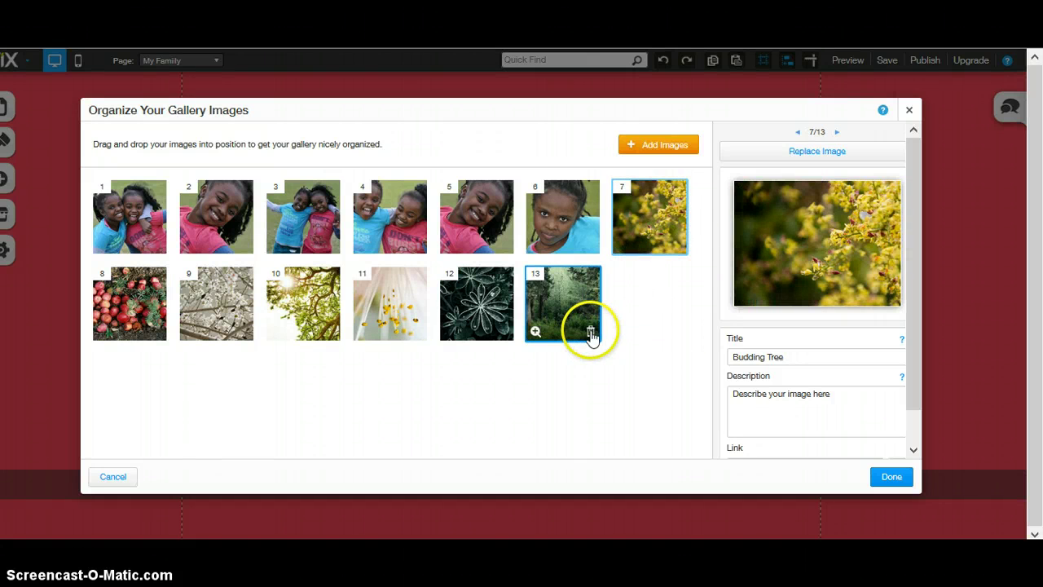
{"action": "left_click", "coordinate": [593, 332]}
{"action": "left_click", "coordinate": [504, 332]}
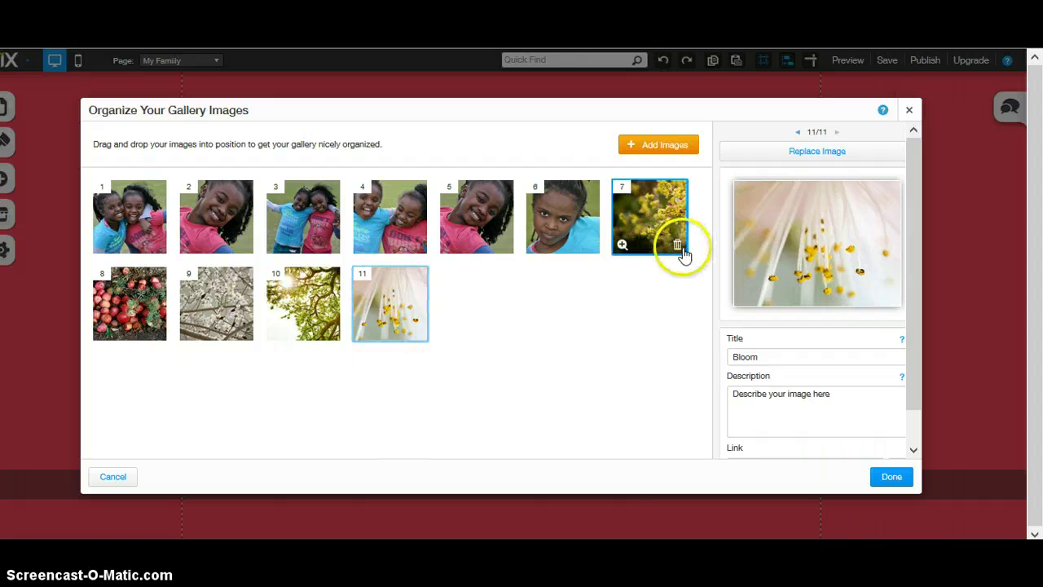
{"action": "left_click_drag", "start_coordinate": [681, 246], "coordinate": [652, 255]}
{"action": "left_click", "coordinate": [420, 334]}
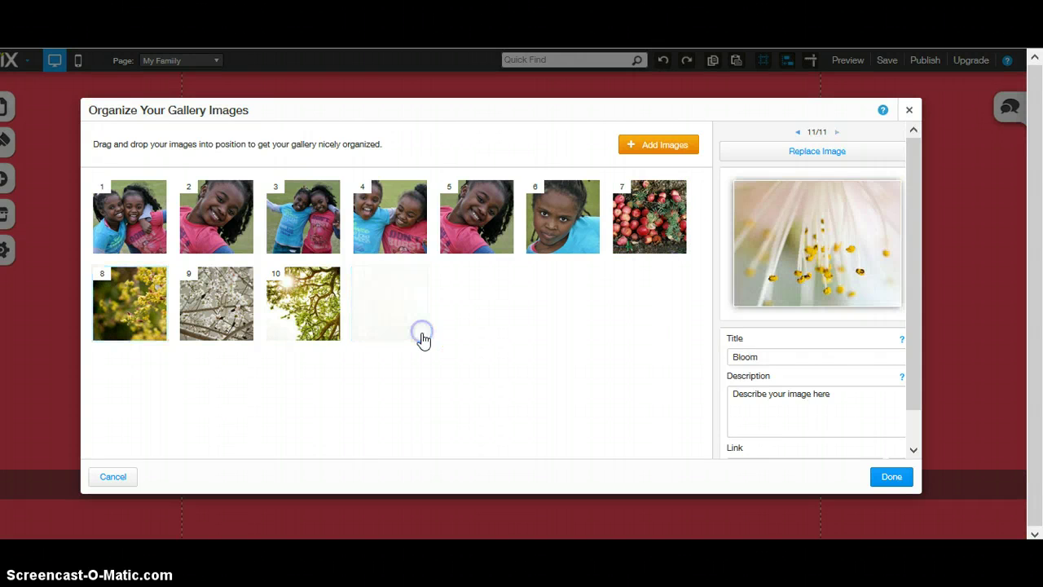
{"action": "left_click", "coordinate": [331, 332]}
{"action": "left_click", "coordinate": [244, 331]}
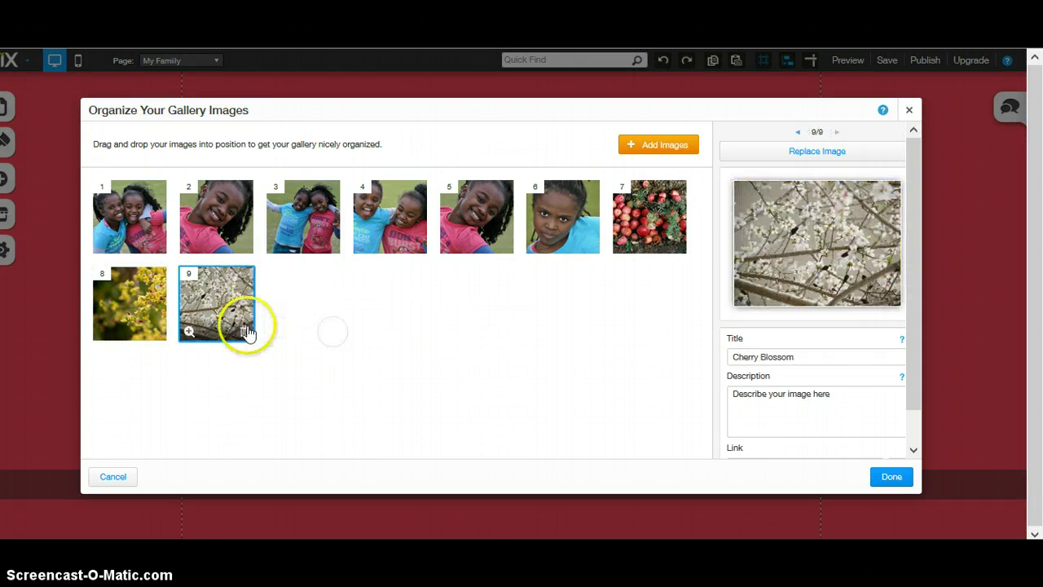
{"action": "left_click", "coordinate": [158, 334]}
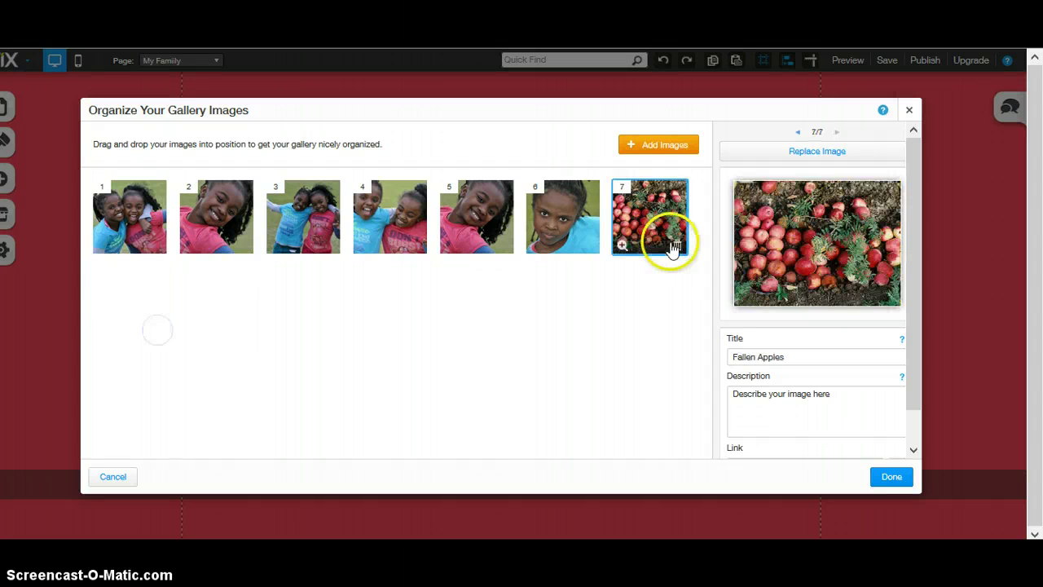
{"action": "left_click", "coordinate": [677, 247]}
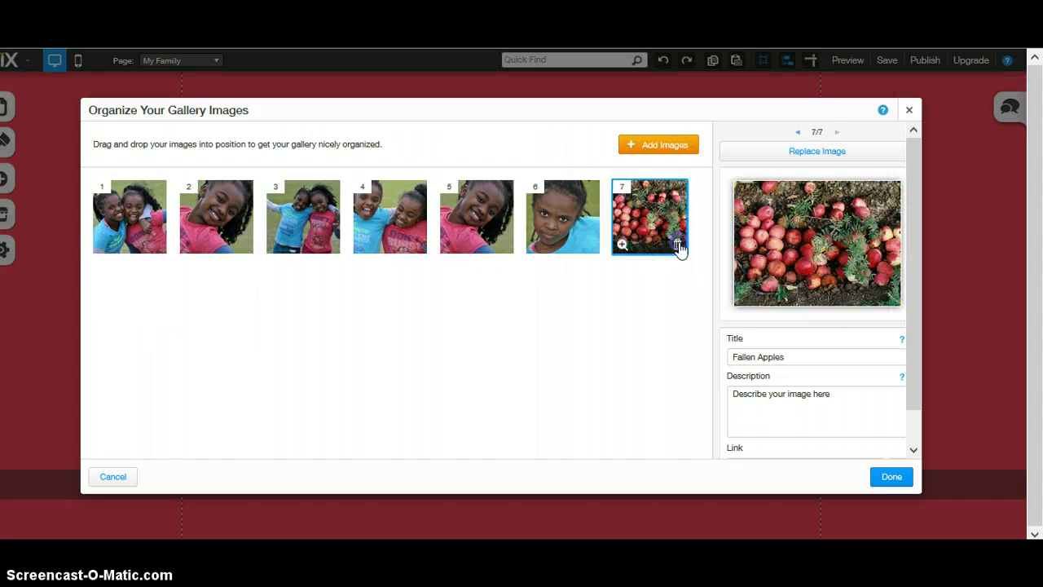
Add the close-up photo of the two smiling girls from My Images and apply the gallery changes.
{"action": "left_click", "coordinate": [655, 147]}
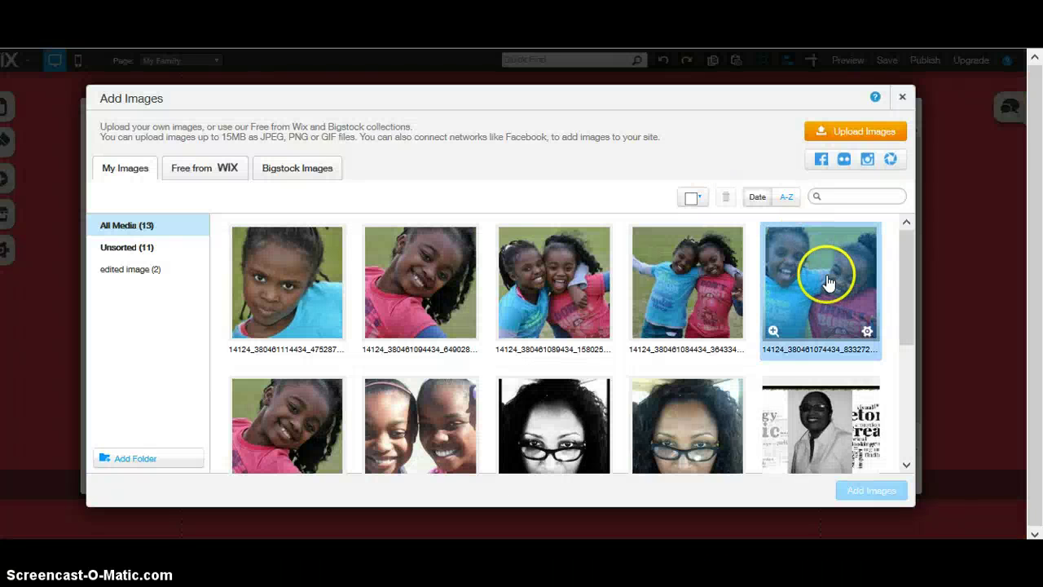
{"action": "left_click", "coordinate": [414, 454]}
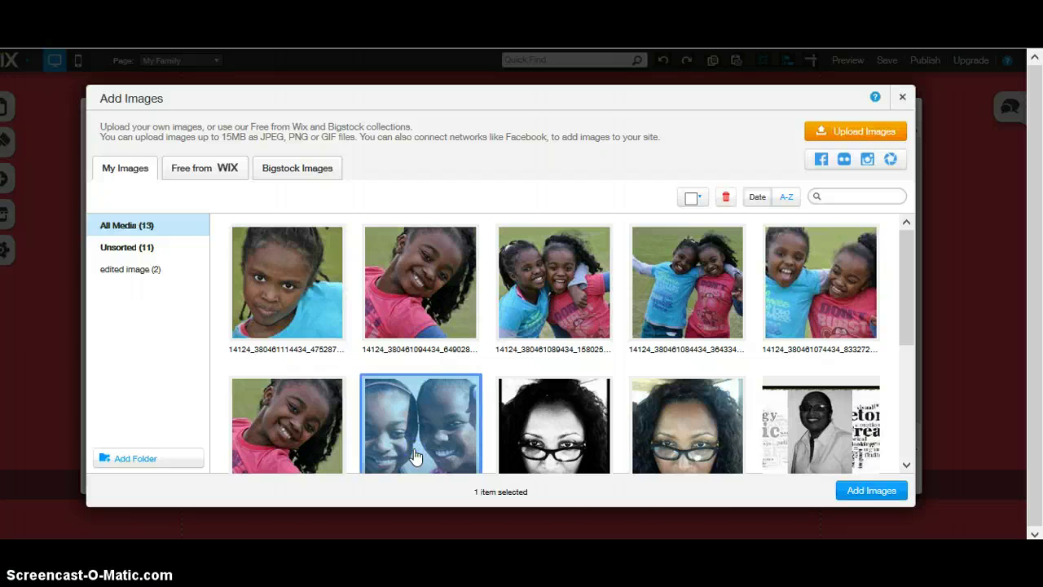
{"action": "left_click", "coordinate": [865, 497]}
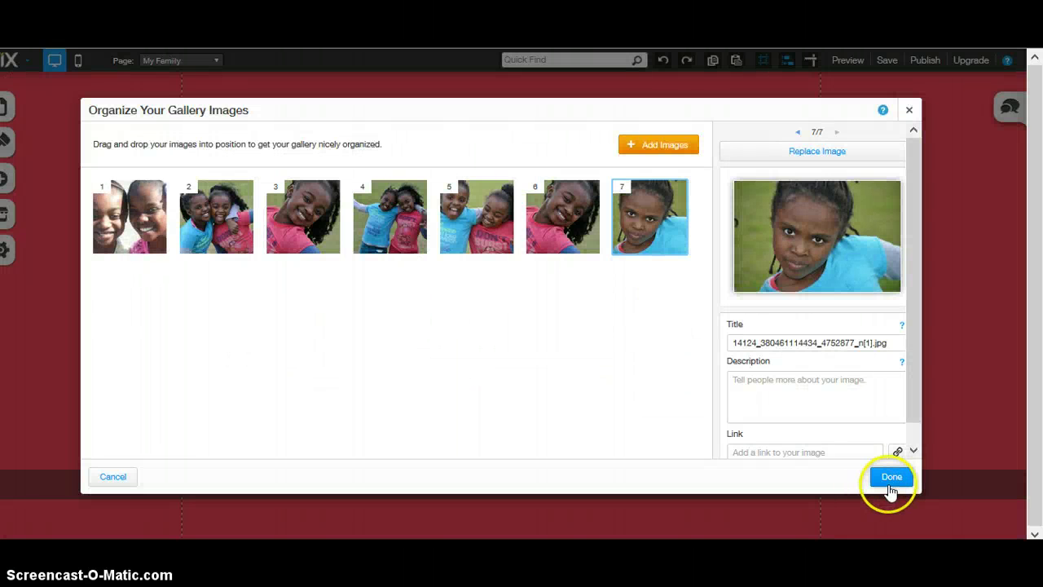
{"action": "left_click", "coordinate": [893, 479]}
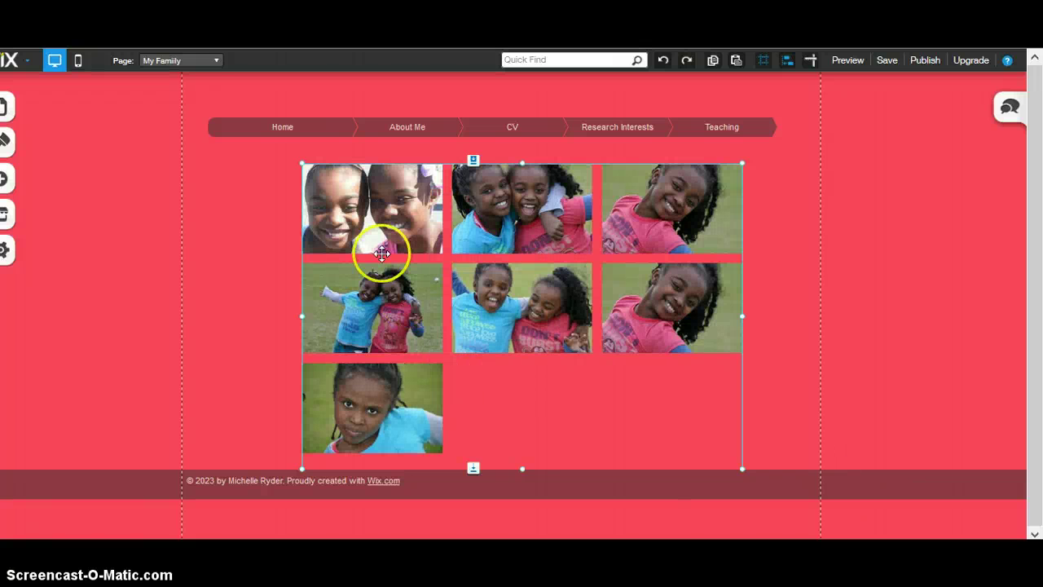
Preview the My Family page, browse the first three gallery photos enlarged, and return to the editor.
{"action": "left_click", "coordinate": [841, 59]}
{"action": "left_click", "coordinate": [413, 220]}
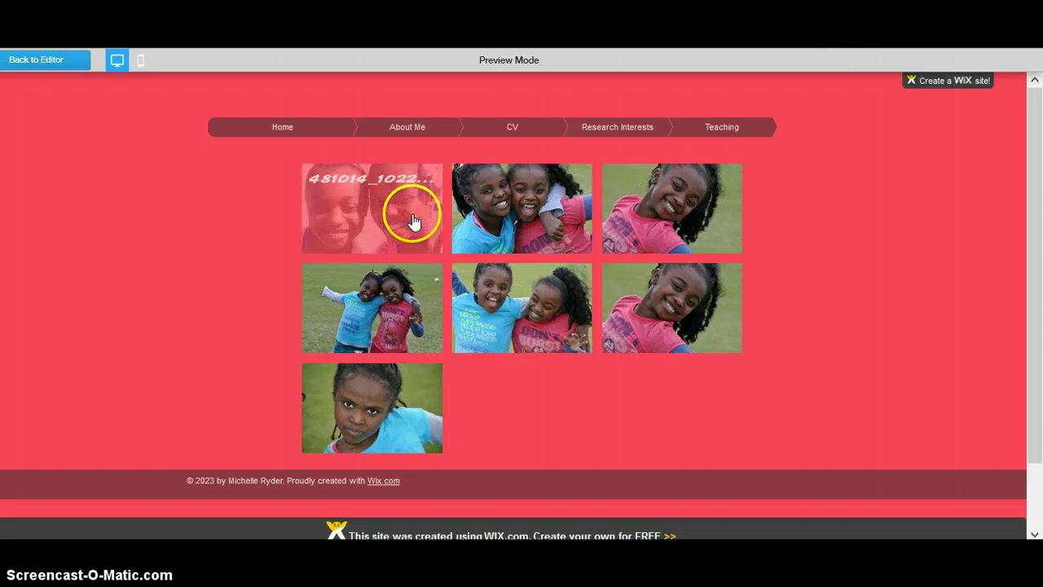
{"action": "left_click", "coordinate": [413, 219]}
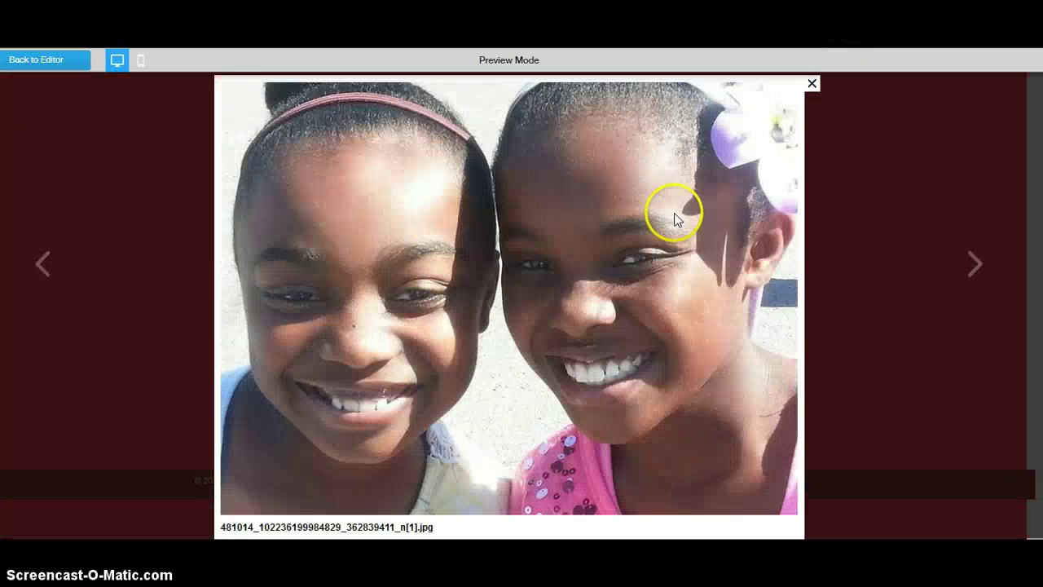
{"action": "left_click", "coordinate": [967, 264]}
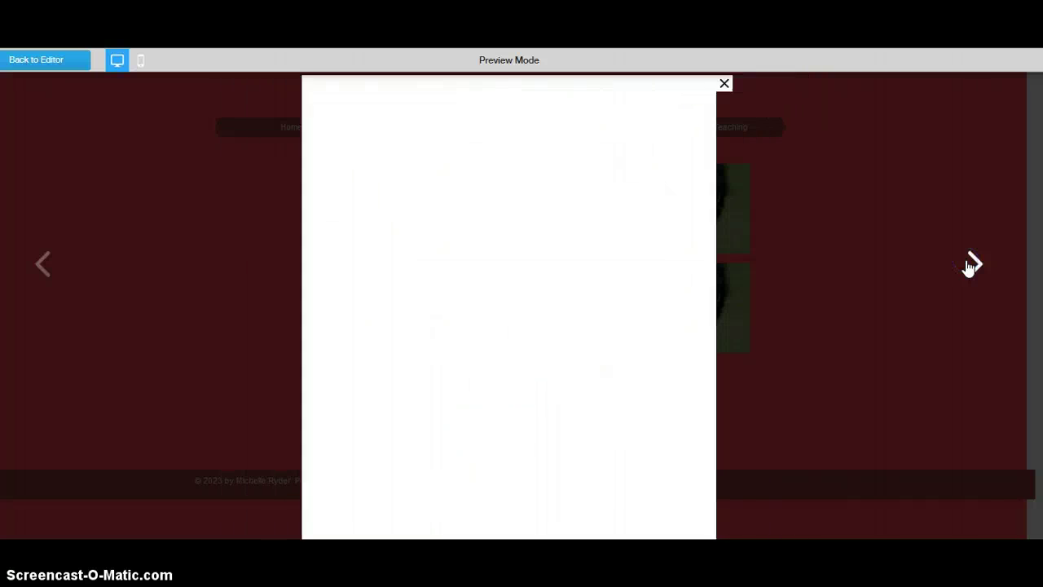
{"action": "left_click", "coordinate": [968, 264]}
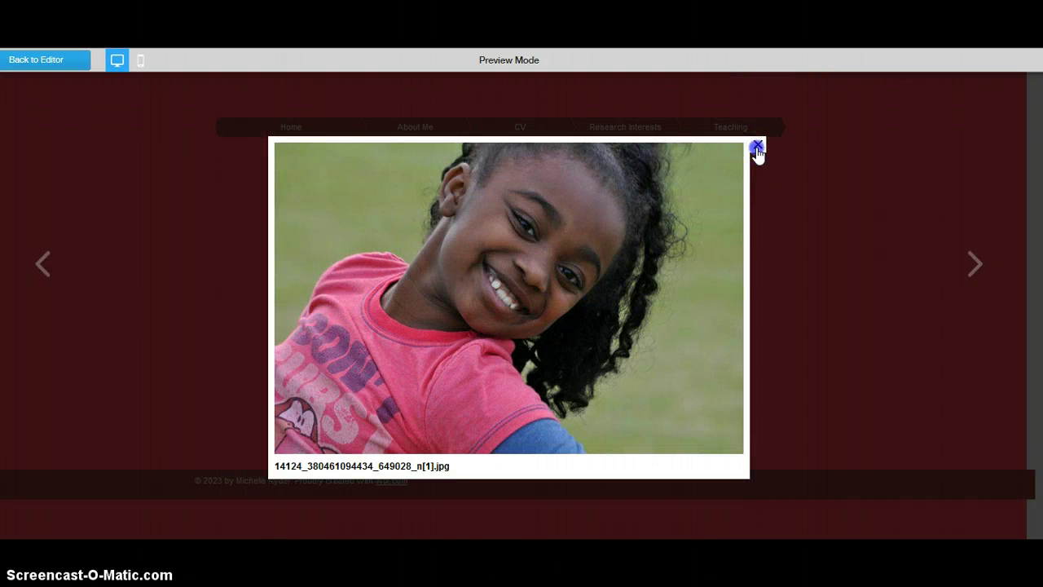
{"action": "left_click", "coordinate": [757, 148]}
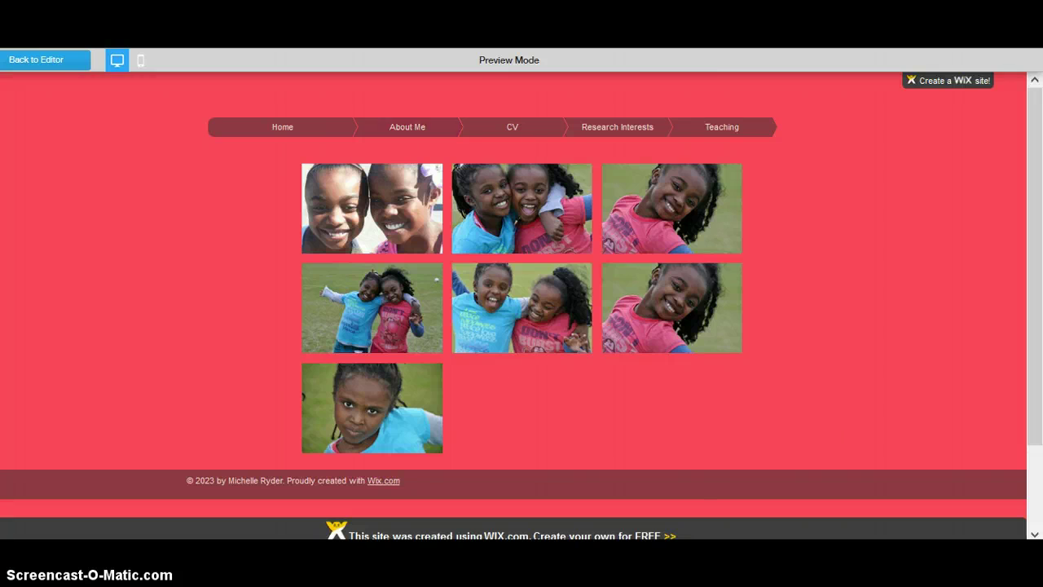
{"action": "left_click", "coordinate": [57, 72]}
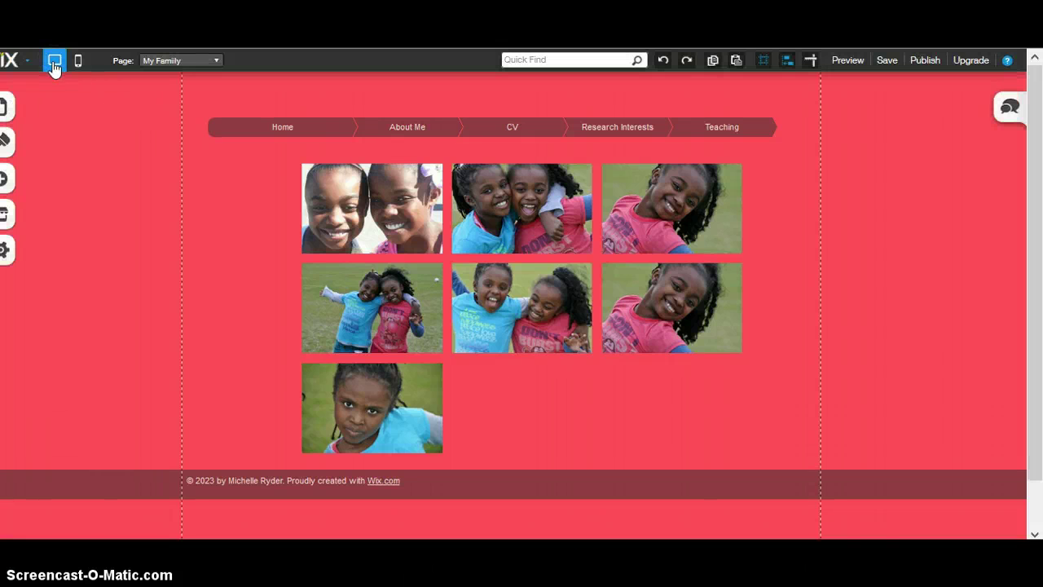
Switch to the CV page and add the "flip booklets, web booklets, and sliders" app from the App Market's galleries.
{"action": "left_click", "coordinate": [218, 65]}
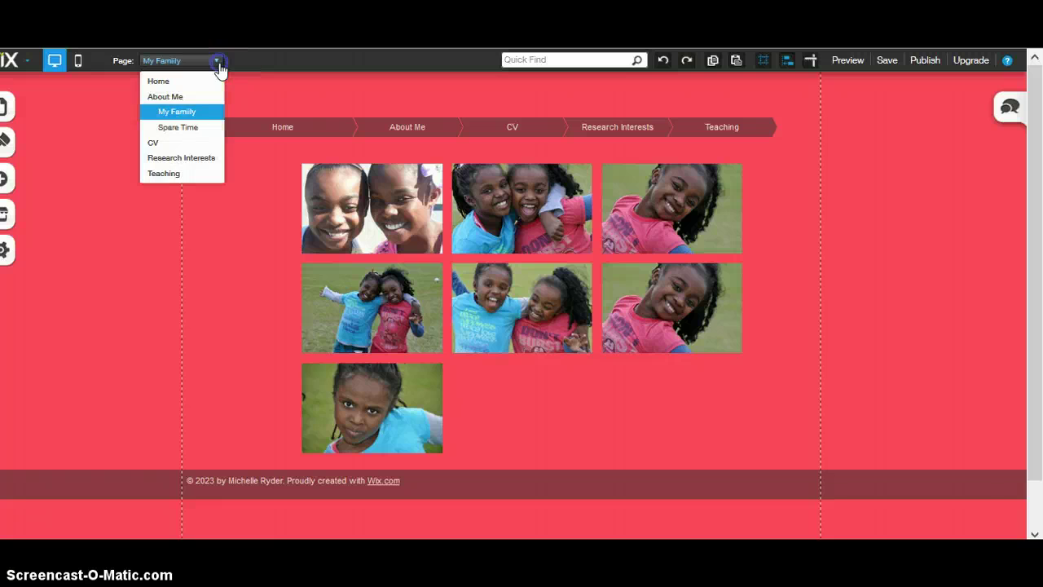
{"action": "left_click", "coordinate": [154, 145]}
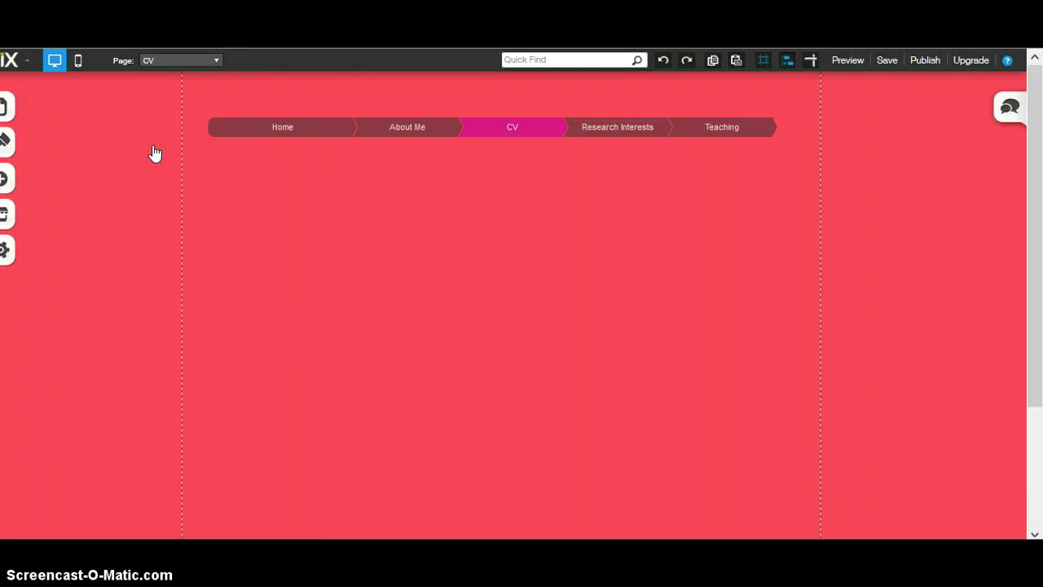
{"action": "left_click", "coordinate": [4, 213]}
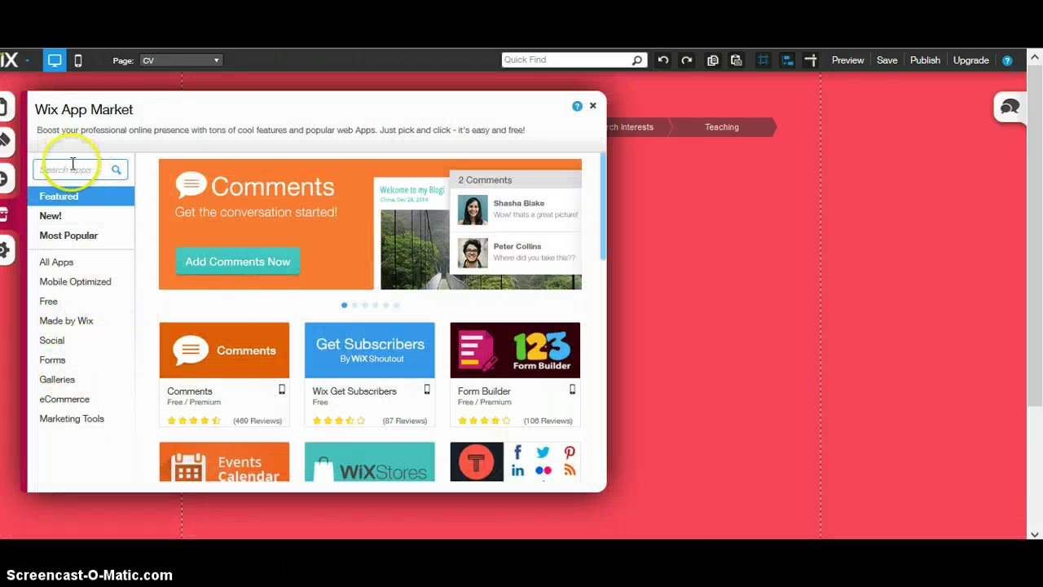
{"action": "left_click", "coordinate": [82, 380]}
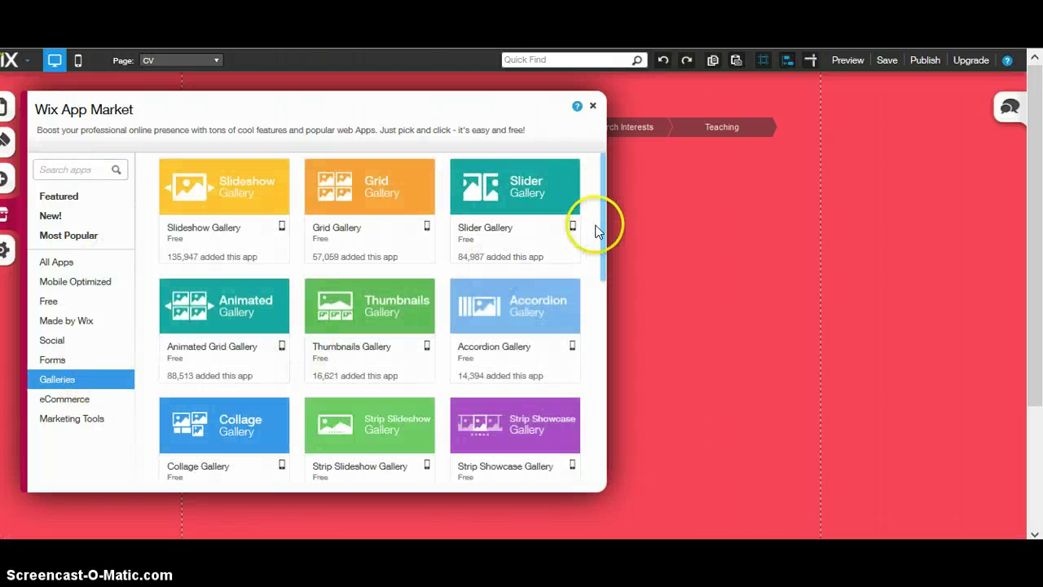
{"action": "left_click_drag", "start_coordinate": [605, 226], "coordinate": [601, 433]}
{"action": "left_click", "coordinate": [410, 407]}
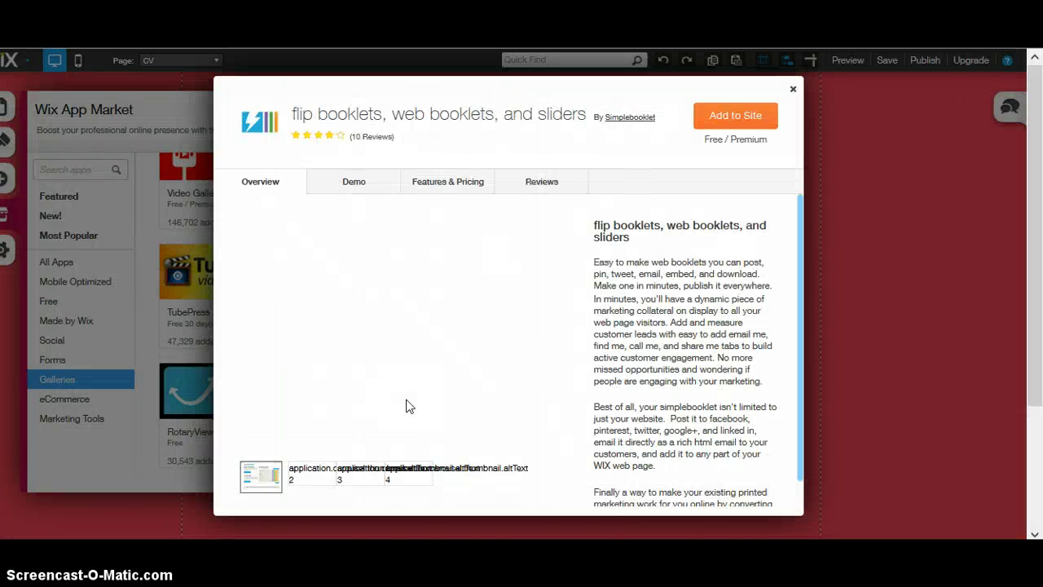
{"action": "left_click", "coordinate": [739, 116]}
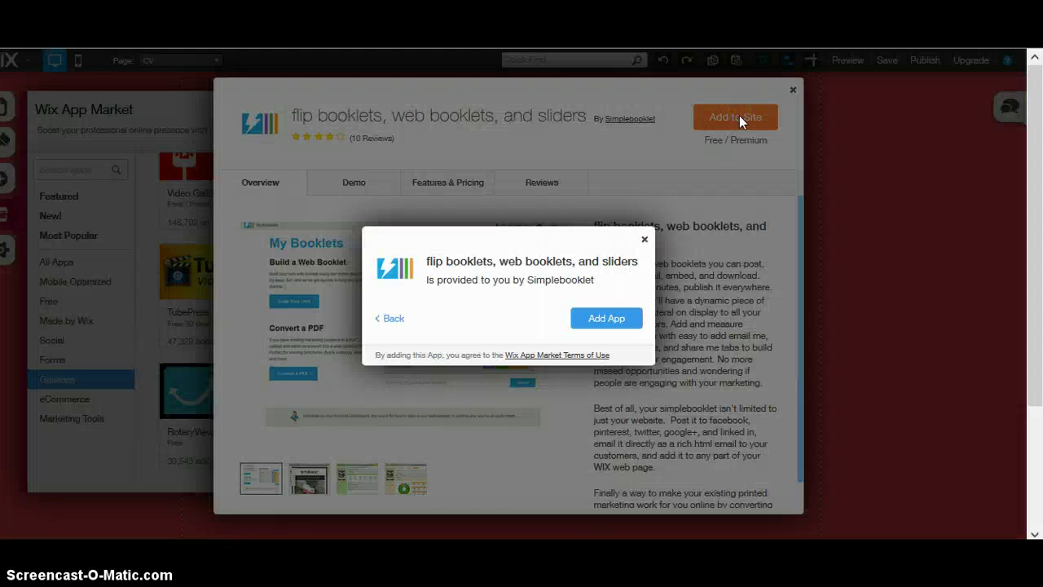
{"action": "left_click", "coordinate": [611, 325]}
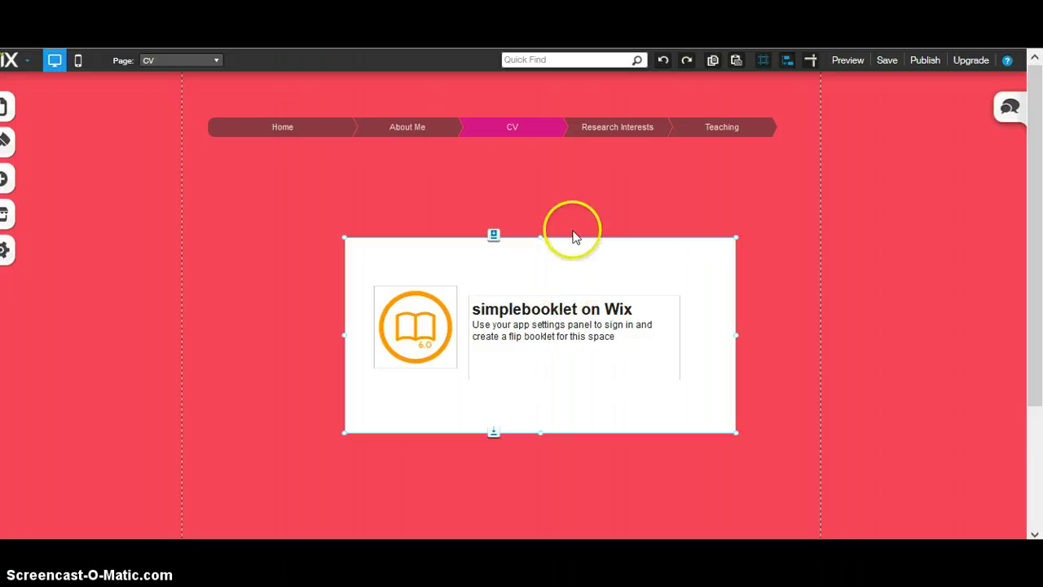
Open the flip booklet app's settings and sign in to Simplebooklet with the existing account, dismissing the free sign-up form.
{"action": "left_click", "coordinate": [552, 277]}
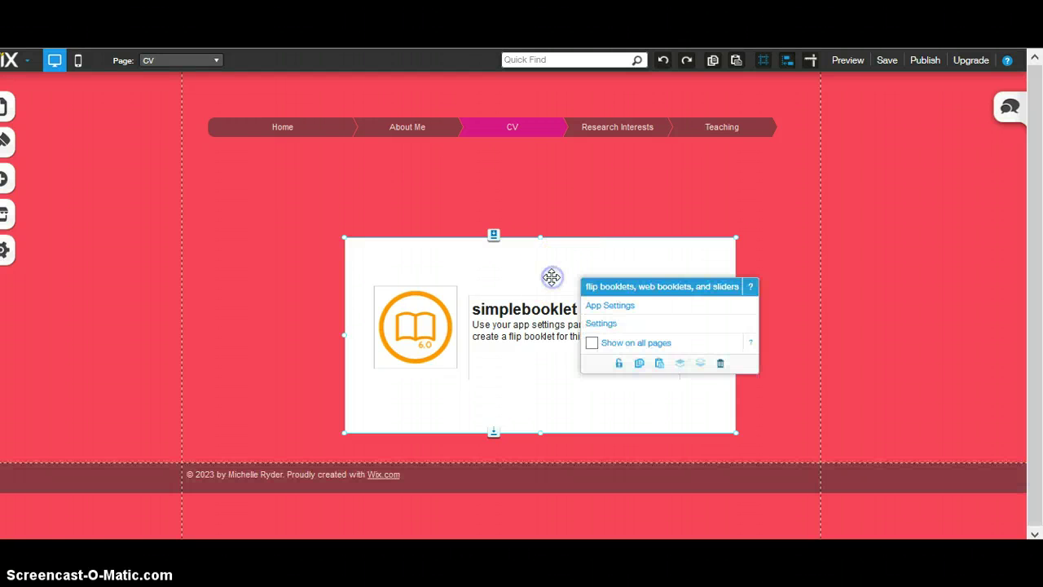
{"action": "double_click", "coordinate": [455, 358]}
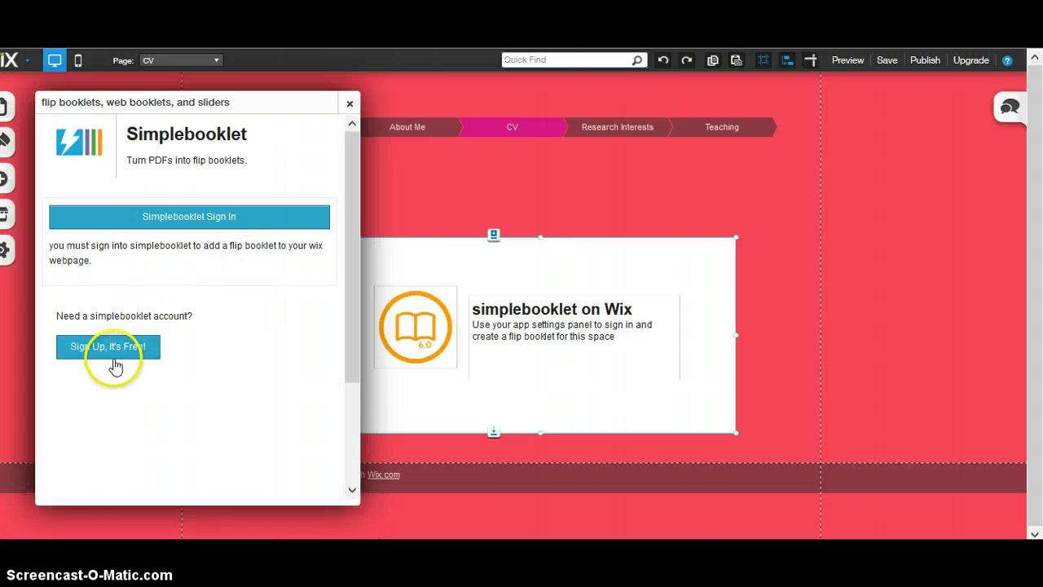
{"action": "left_click", "coordinate": [114, 349]}
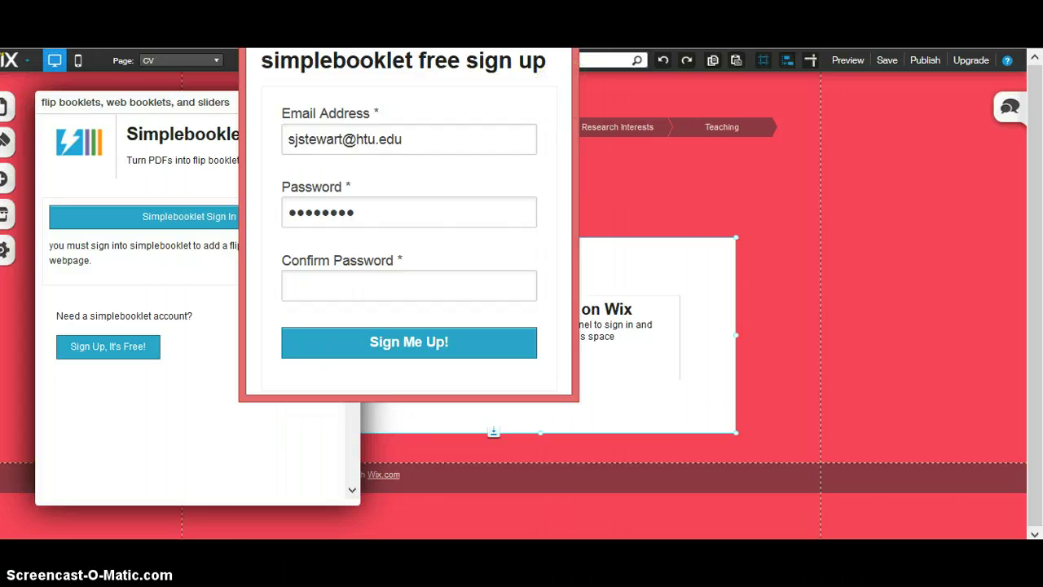
{"action": "left_click", "coordinate": [559, 32]}
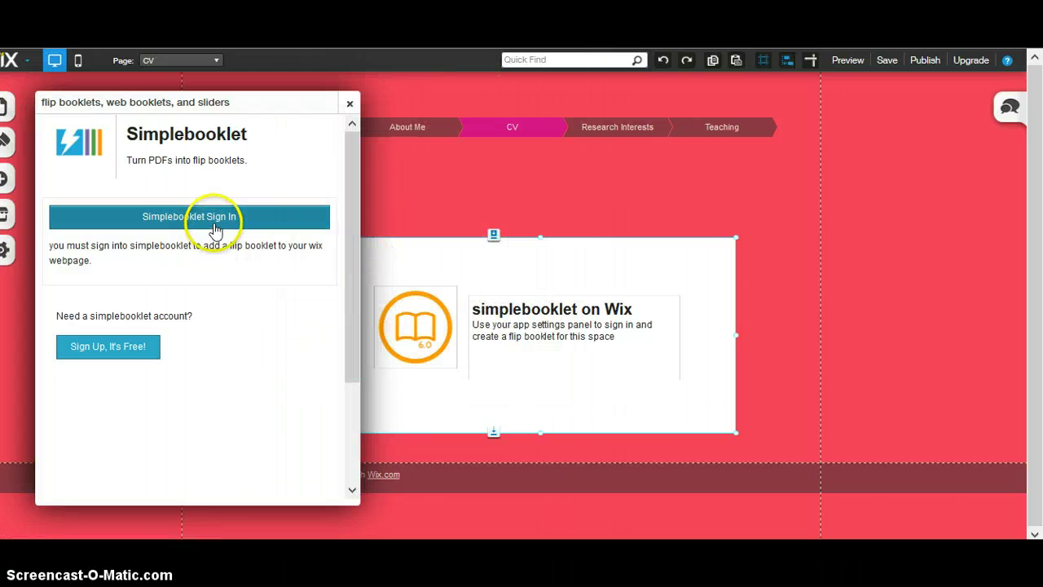
{"action": "left_click", "coordinate": [215, 230]}
{"action": "left_click", "coordinate": [479, 301]}
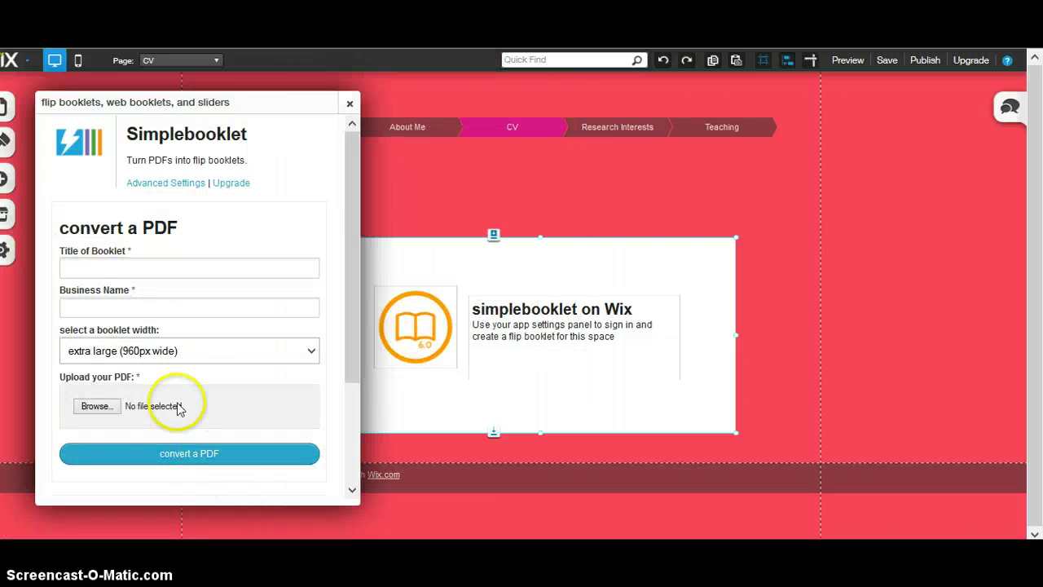
Choose CV_Dec 2014.pdf as the PDF to upload for the flip booklet.
{"action": "left_click", "coordinate": [97, 405]}
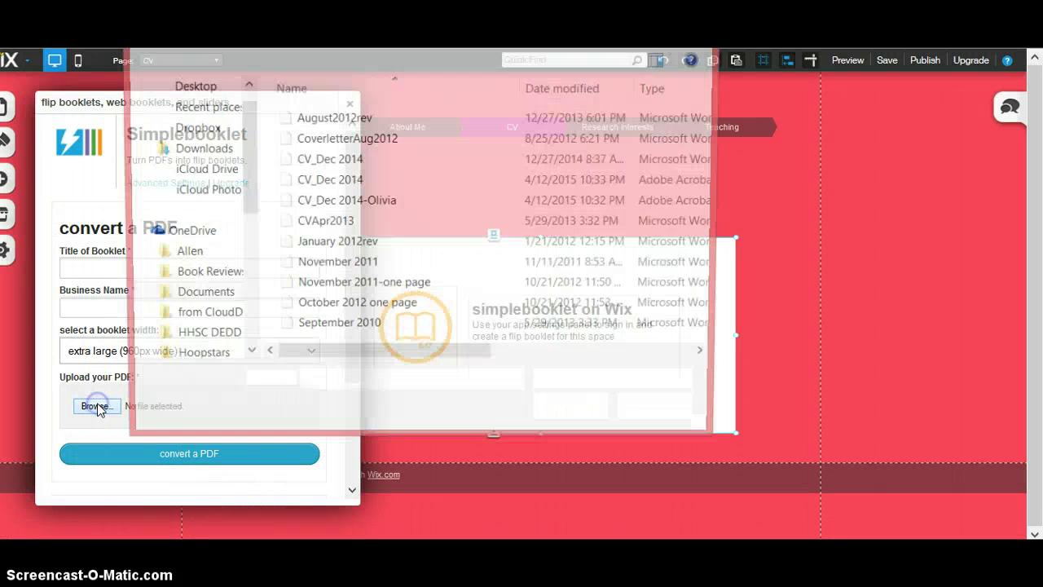
{"action": "double_click", "coordinate": [331, 180]}
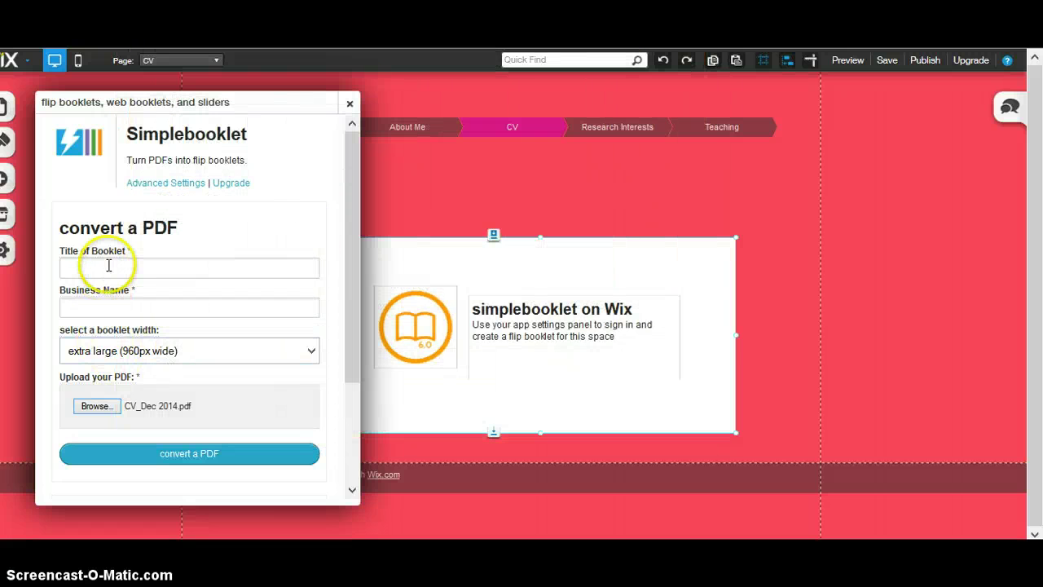